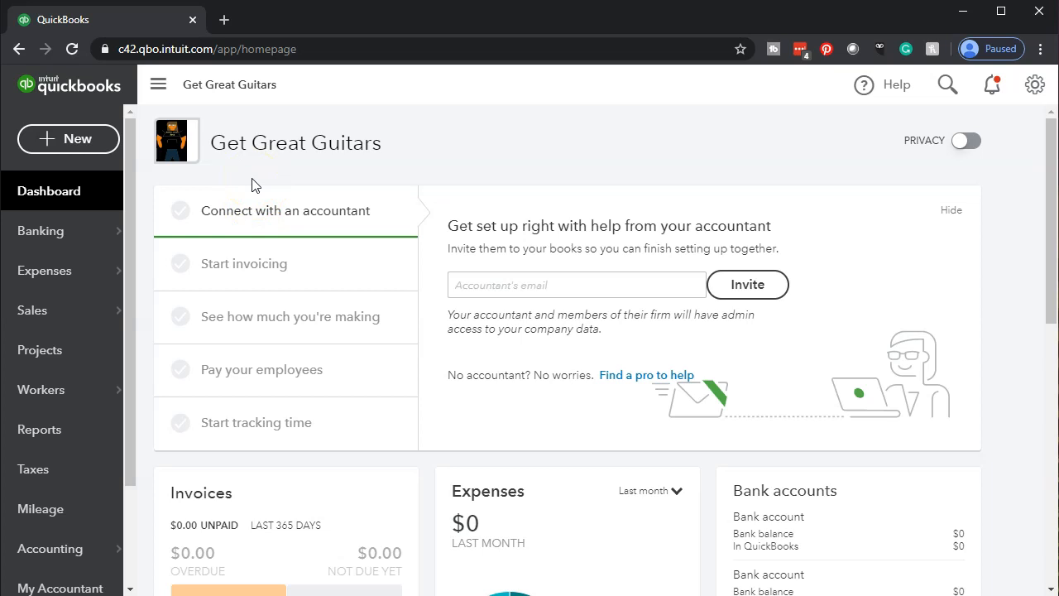
# - Open the Products and Services list under Sales and review the existing items
pyautogui.moveTo(93, 386)
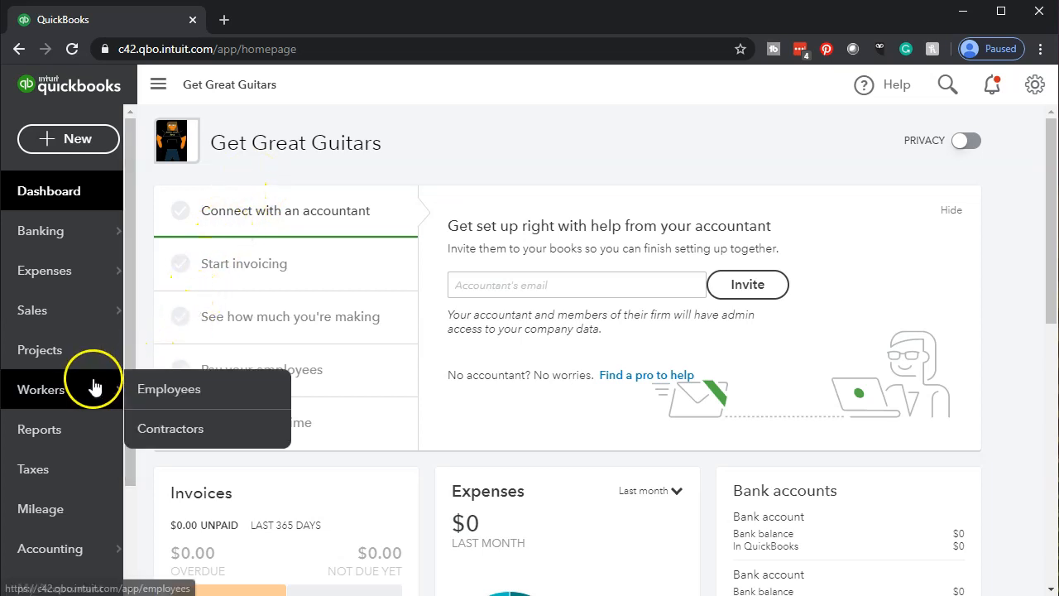
pyautogui.click(72, 321)
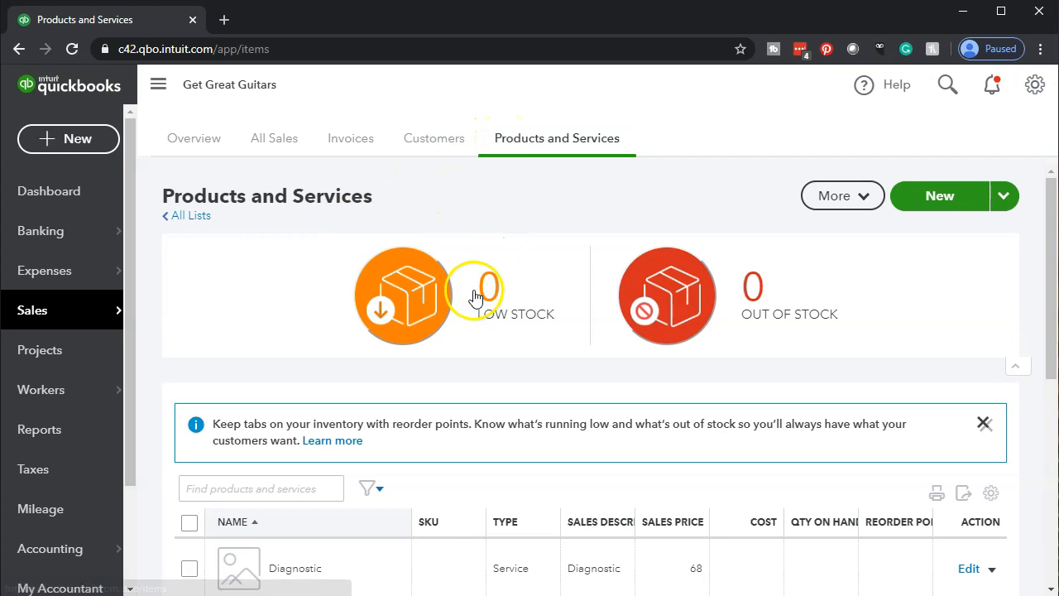
pyautogui.scroll(-4, 475, 298)
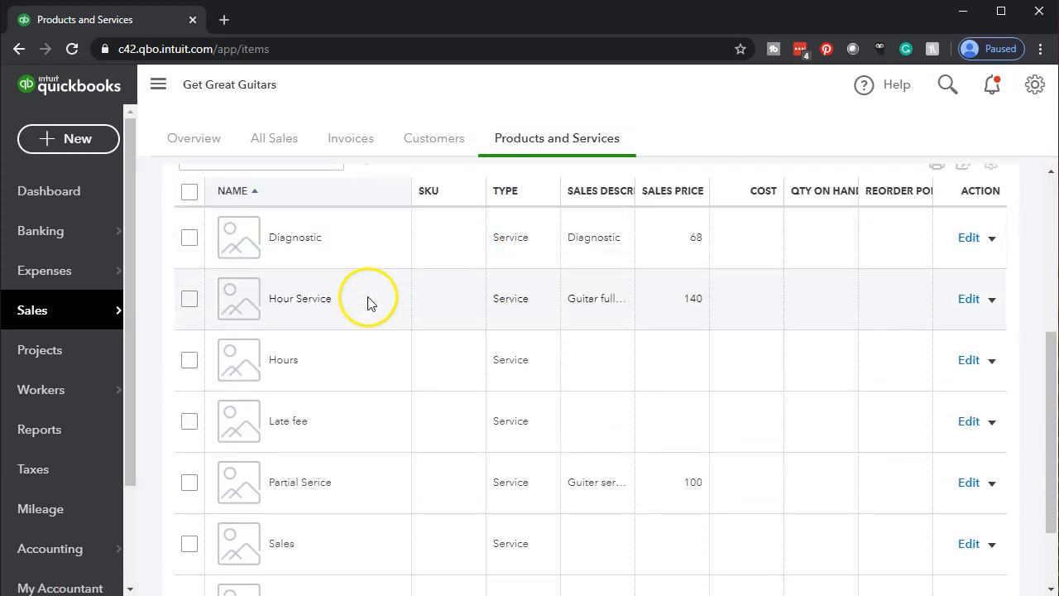
pyautogui.scroll(-1, 336, 489)
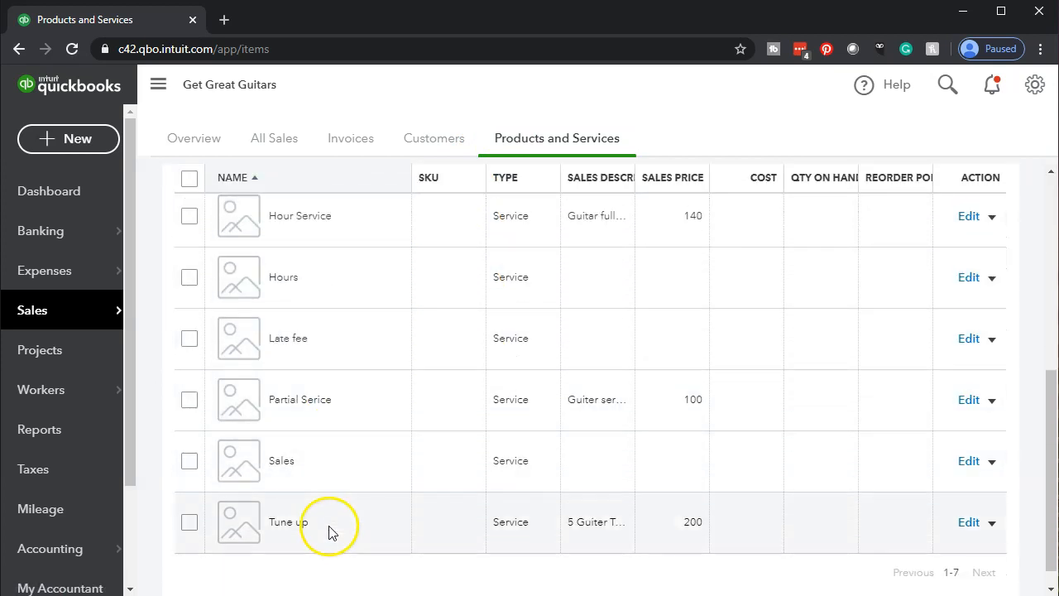
pyautogui.scroll(5, 330, 532)
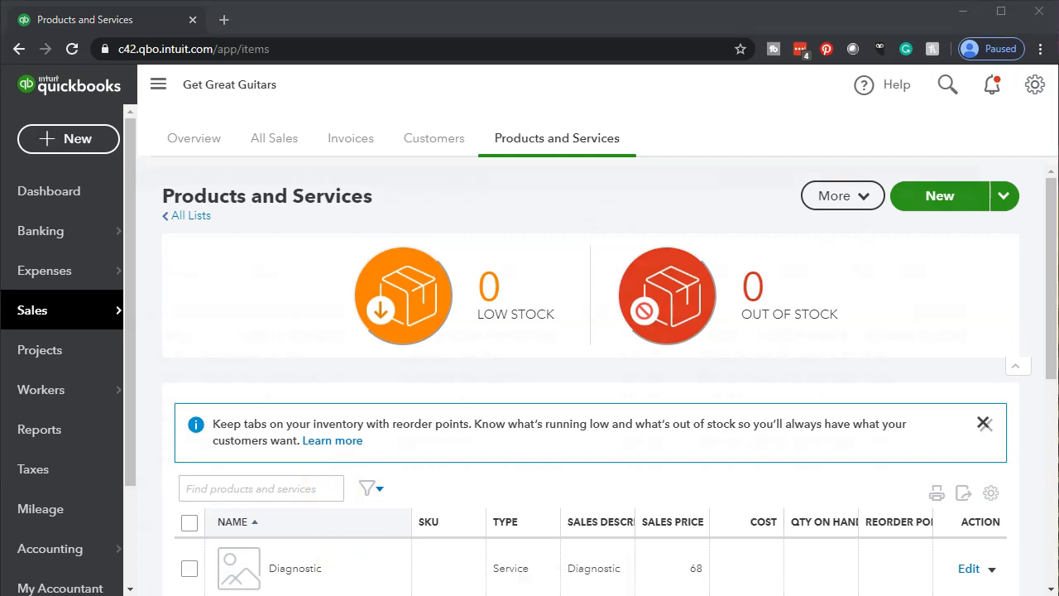
# - Switch to Excel and examine the columns of Inventory Item.xlsx up to Type, checking the inventory type and quantity on hand
pyautogui.hotkey('alt', 'Tab')
pyautogui.click(722, 372)
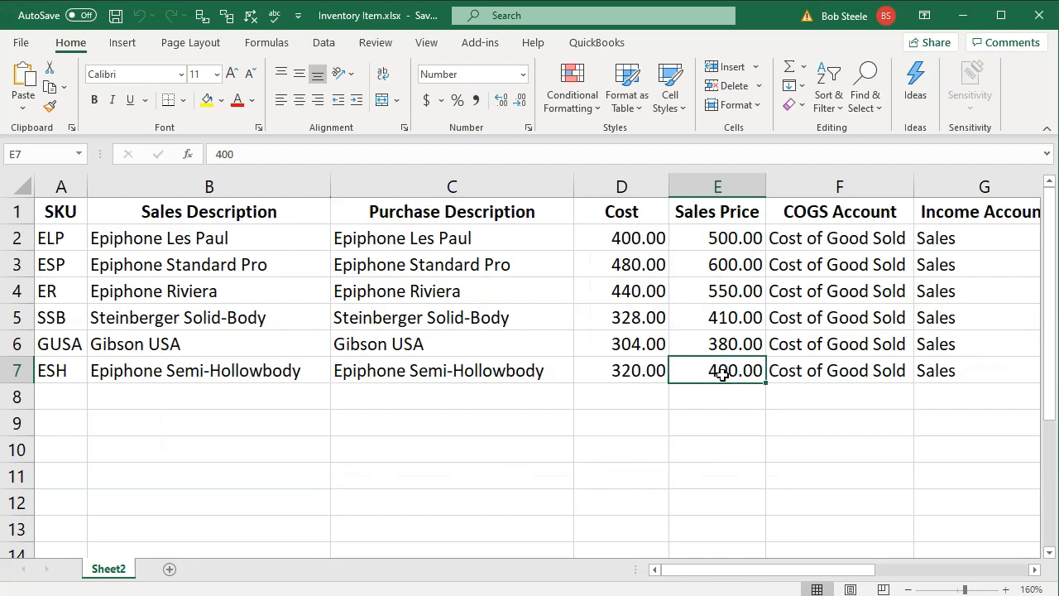
pyautogui.press('Right')
pyautogui.press('Right')
pyautogui.press('Right')
pyautogui.press('Right')
pyautogui.press('Right')
pyautogui.press('Right')
pyautogui.press('Right')
pyautogui.press('Right')
pyautogui.press('Right')
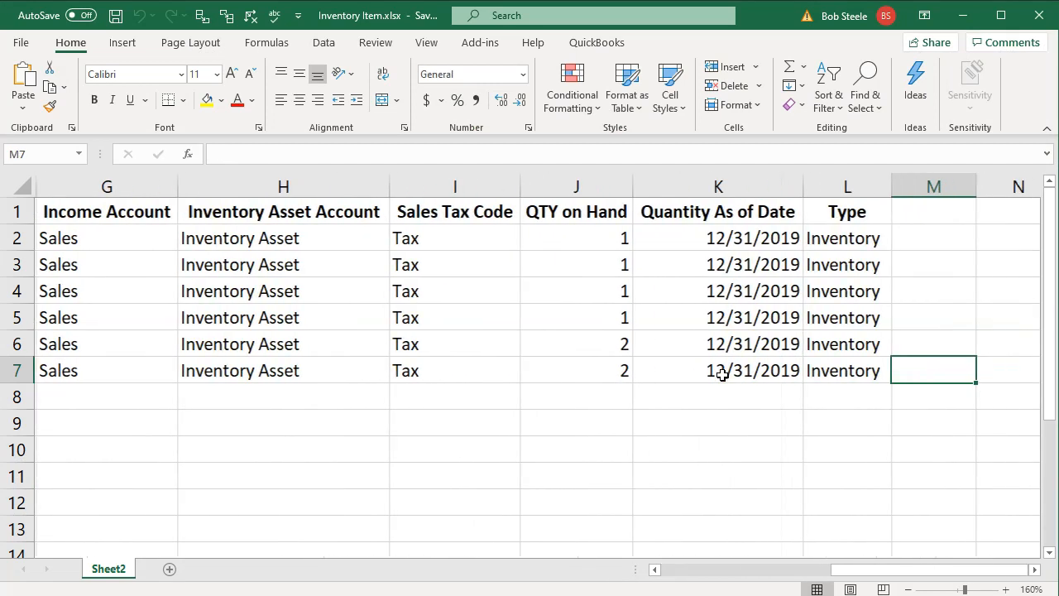
pyautogui.press('Left')
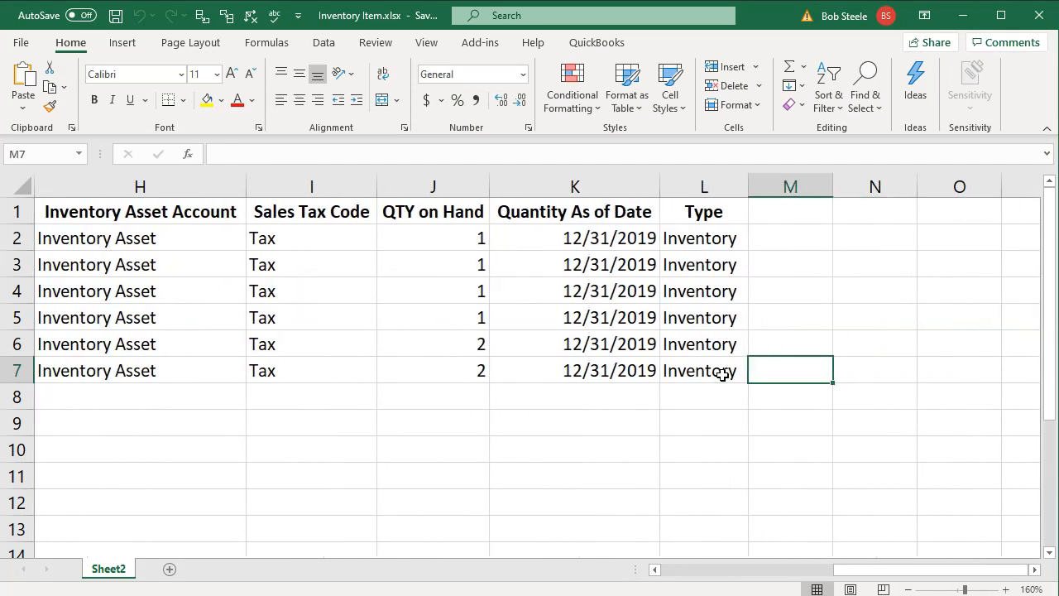
pyautogui.press('Left')
pyautogui.press('Left')
pyautogui.press('Left')
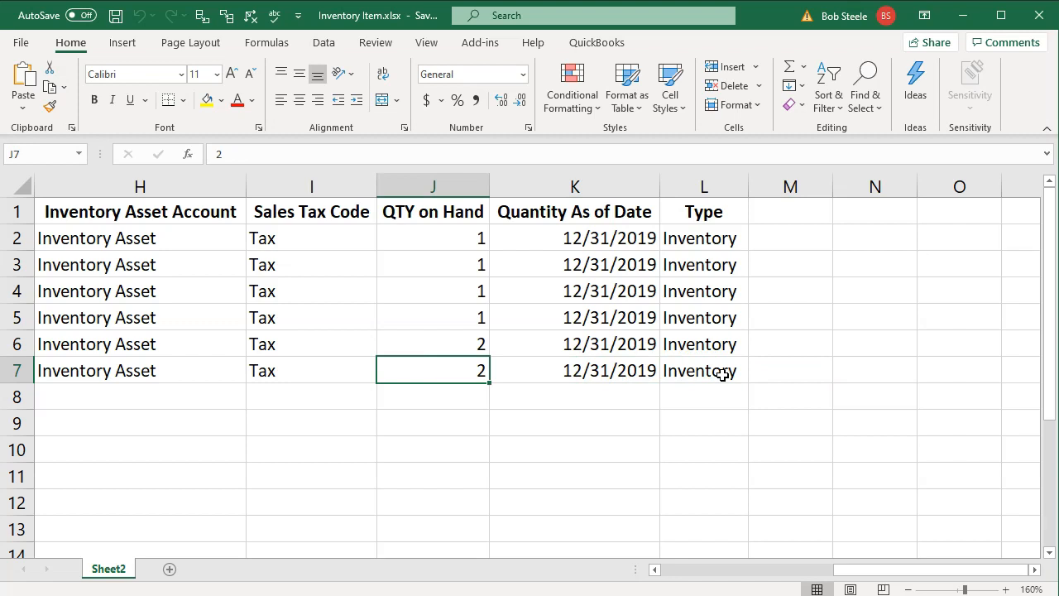
# - Review the cost, sales price and SKU columns of the inventory sheet, and return to QuickBooks
pyautogui.press('Left')
pyautogui.press('Left')
pyautogui.press('Left')
pyautogui.press('Left')
pyautogui.press('Left')
pyautogui.press('Left')
pyautogui.press('Left')
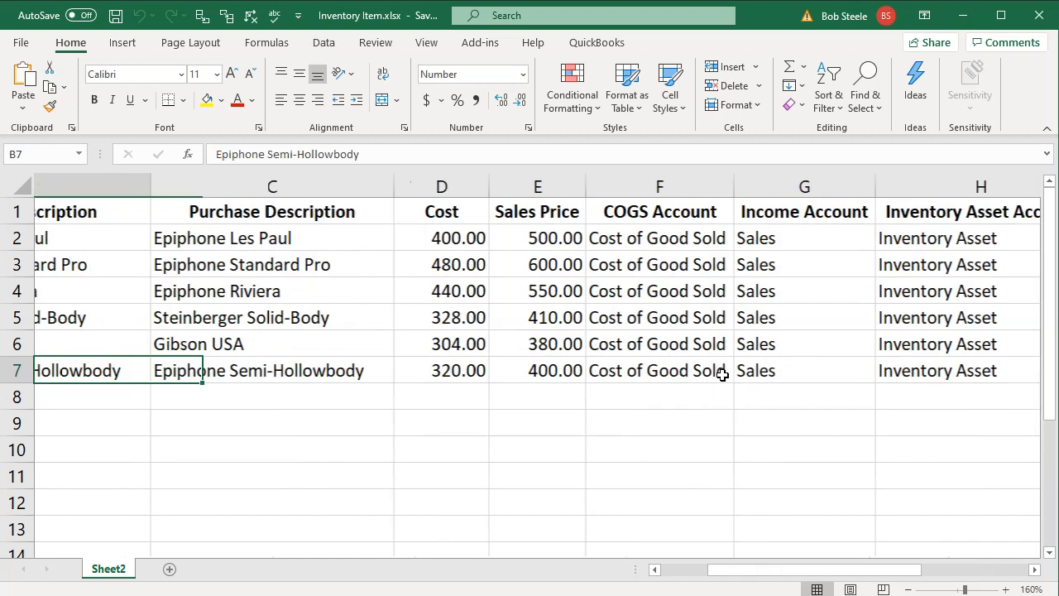
pyautogui.press('Right')
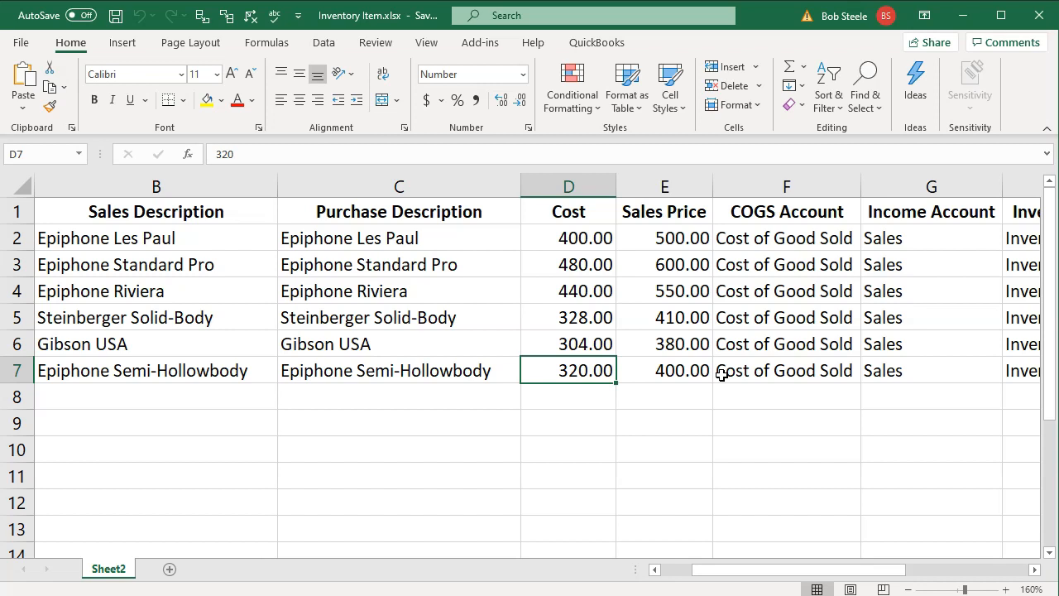
pyautogui.press('Right')
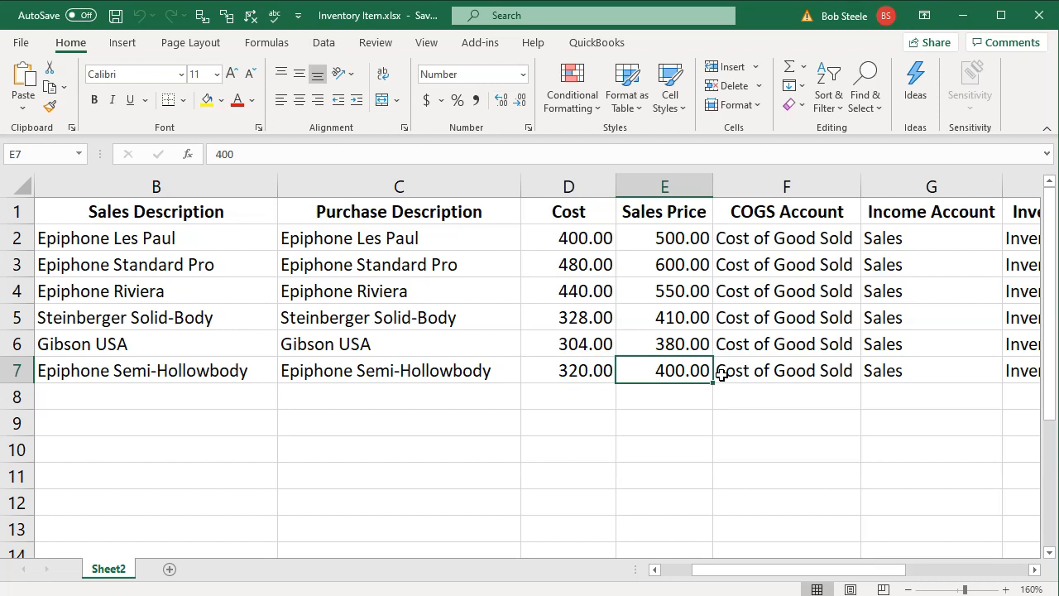
pyautogui.press('Left')
pyautogui.press('Left')
pyautogui.press('Left')
pyautogui.press('Left')
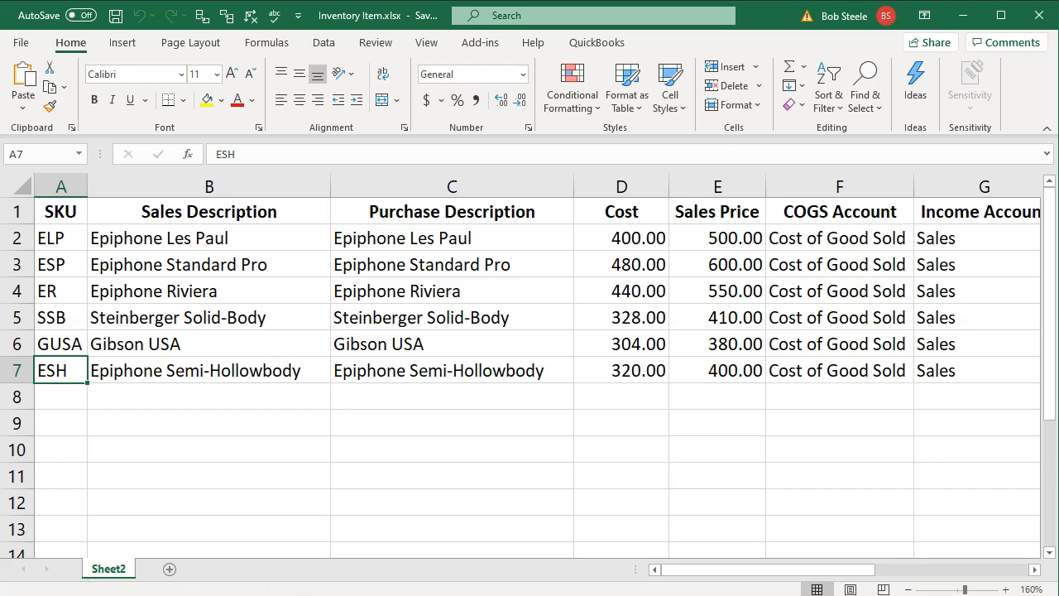
pyautogui.click(579, 594)
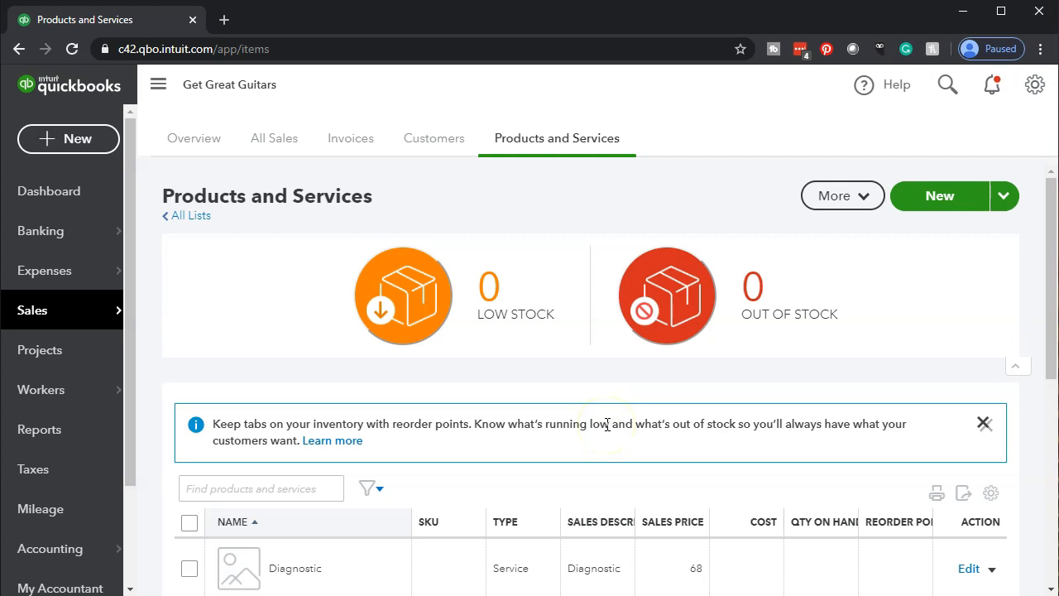
pyautogui.click(940, 217)
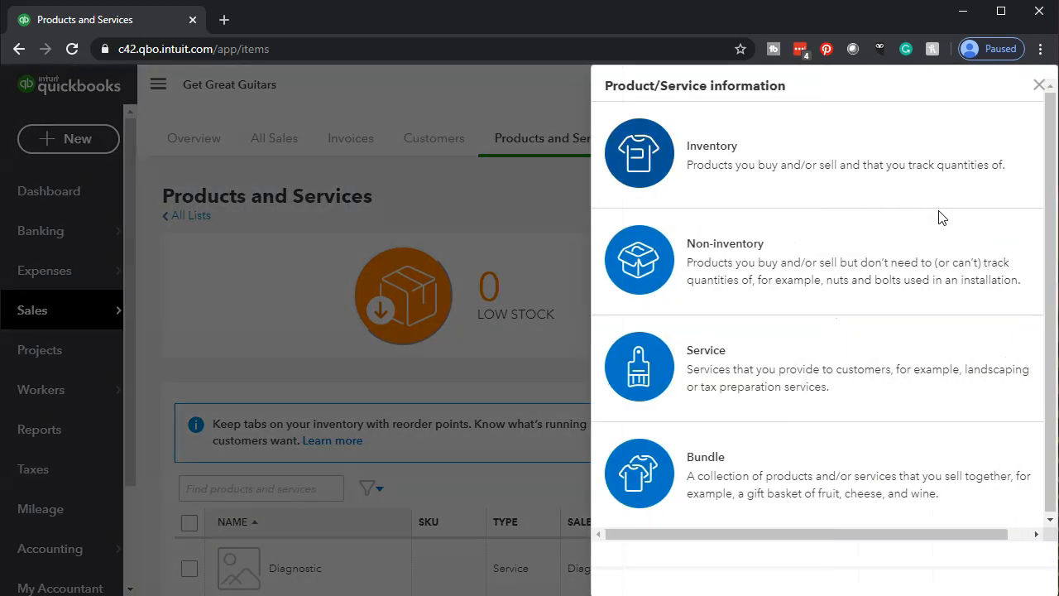
pyautogui.click(898, 181)
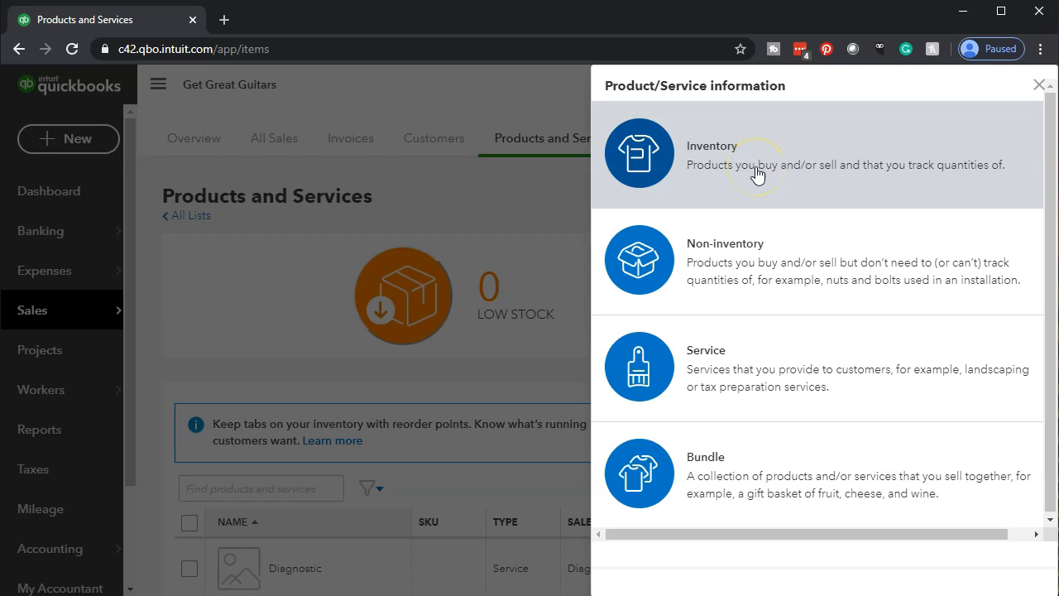
pyautogui.hotkey('alt', 'Tab')
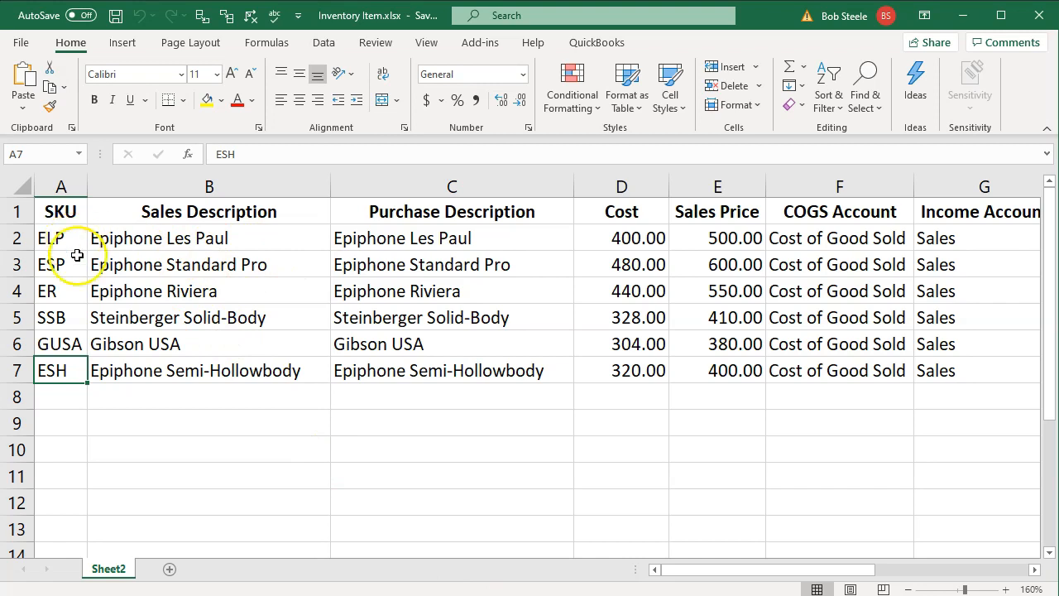
pyautogui.hotkey('alt', 'Tab')
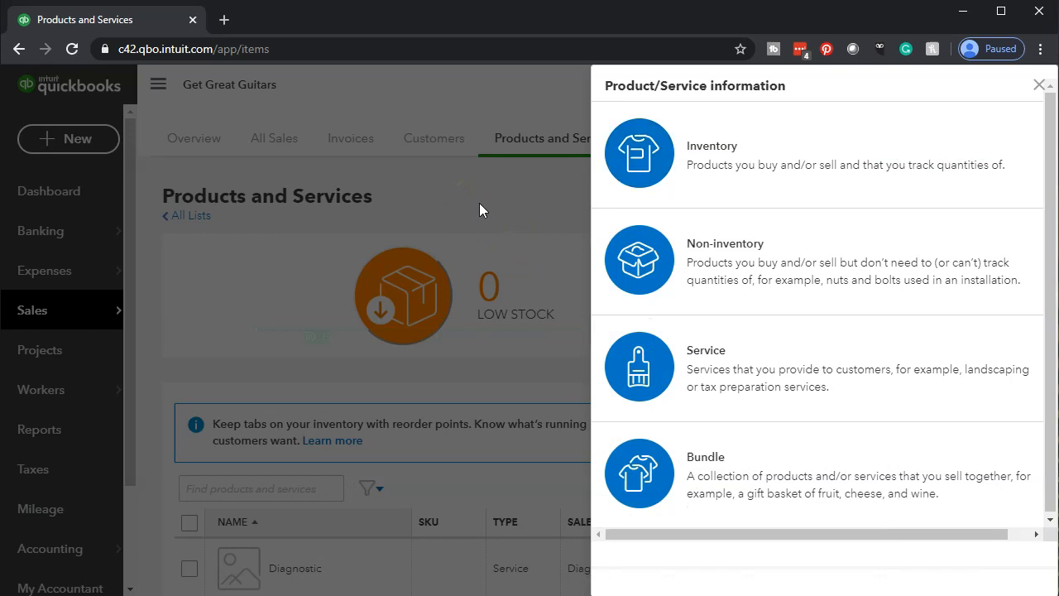
pyautogui.click(1041, 86)
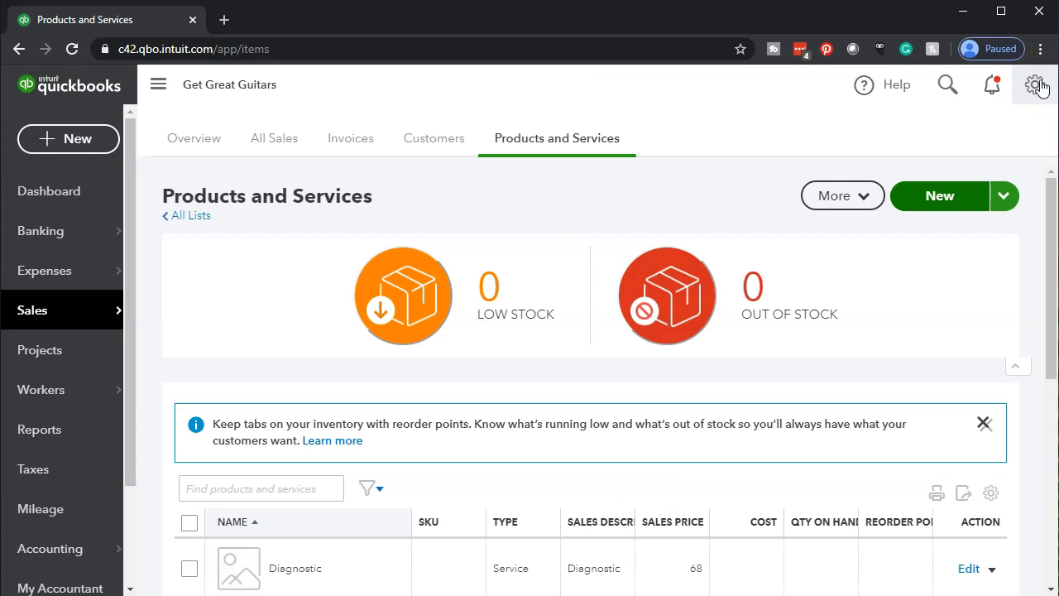
# - Start a products and services import, upload Inventory Item.xlsx and continue to the data mapping stage
pyautogui.click(1007, 196)
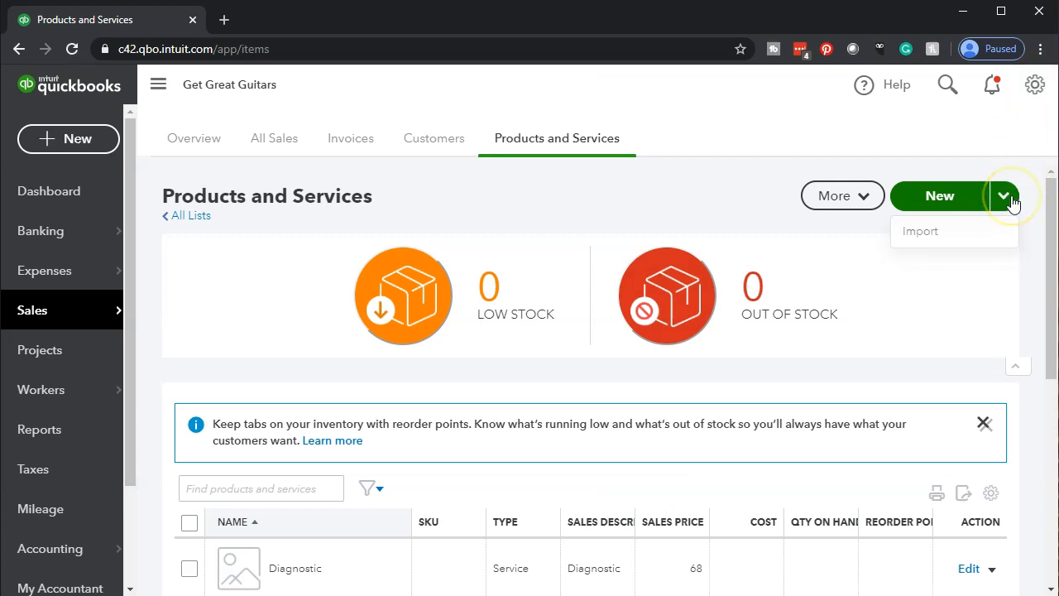
pyautogui.click(956, 232)
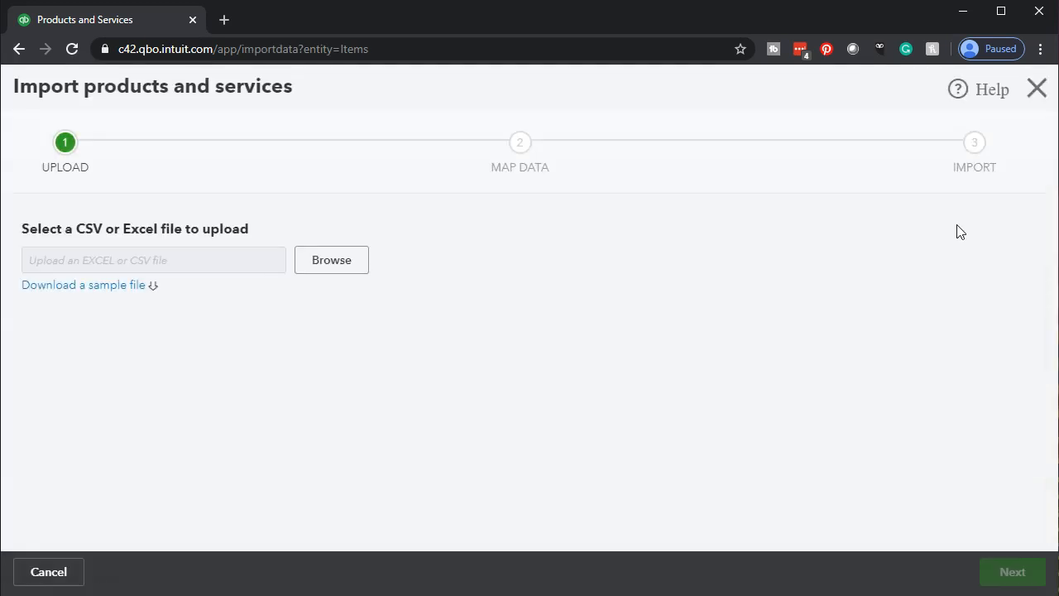
pyautogui.click(333, 261)
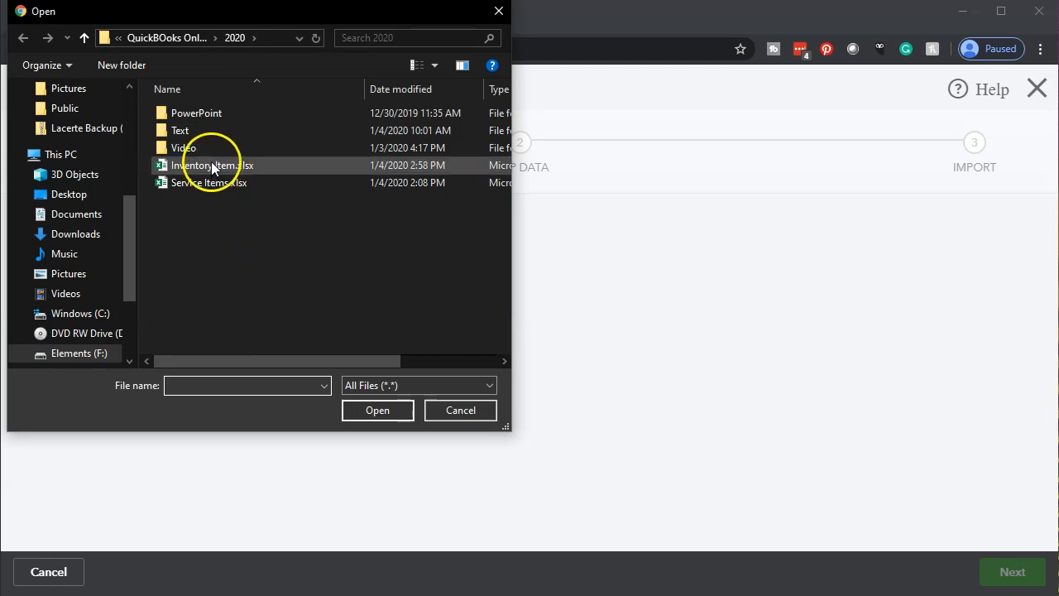
pyautogui.doubleClick(267, 165)
pyautogui.click(230, 341)
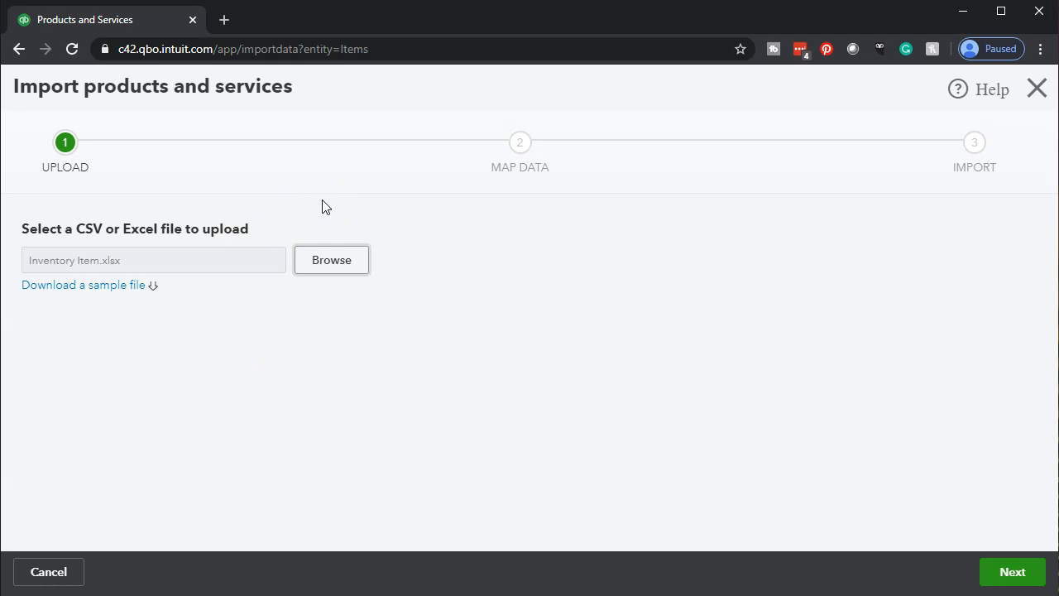
pyautogui.click(1011, 572)
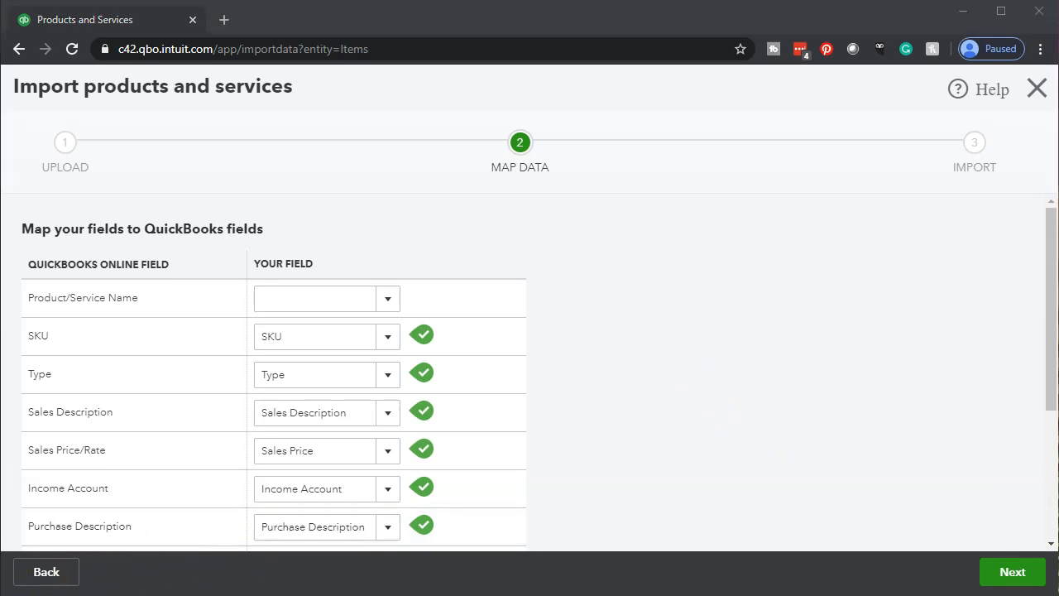
# - Compare the column headings in the Excel sheet with the field mapping in the QuickBooks import
pyautogui.hotkey('alt', 'Tab')
pyautogui.click(66, 211)
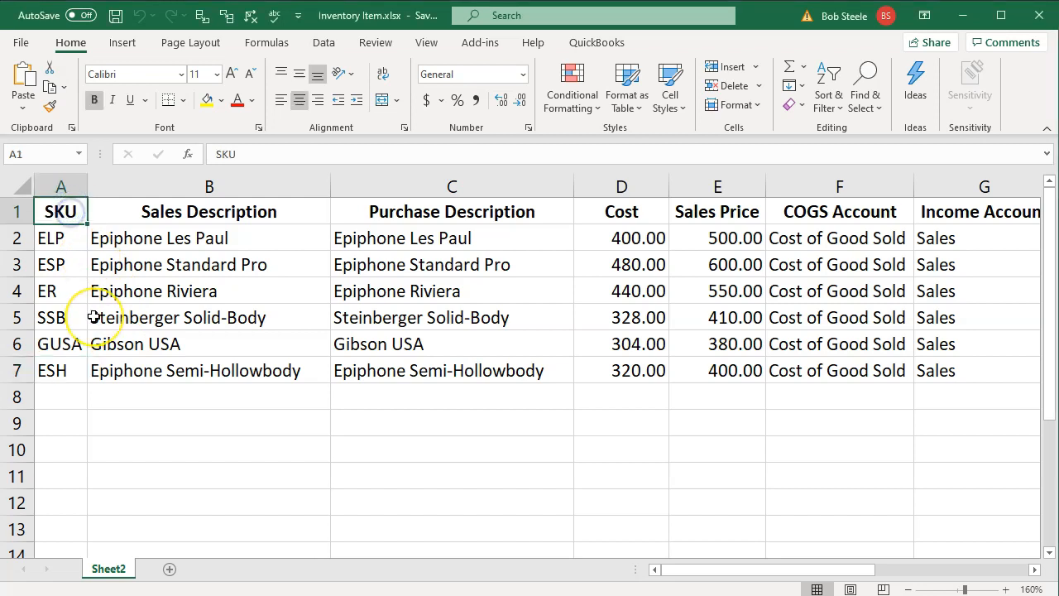
pyautogui.press('Right')
pyautogui.press('Right')
pyautogui.press('Right')
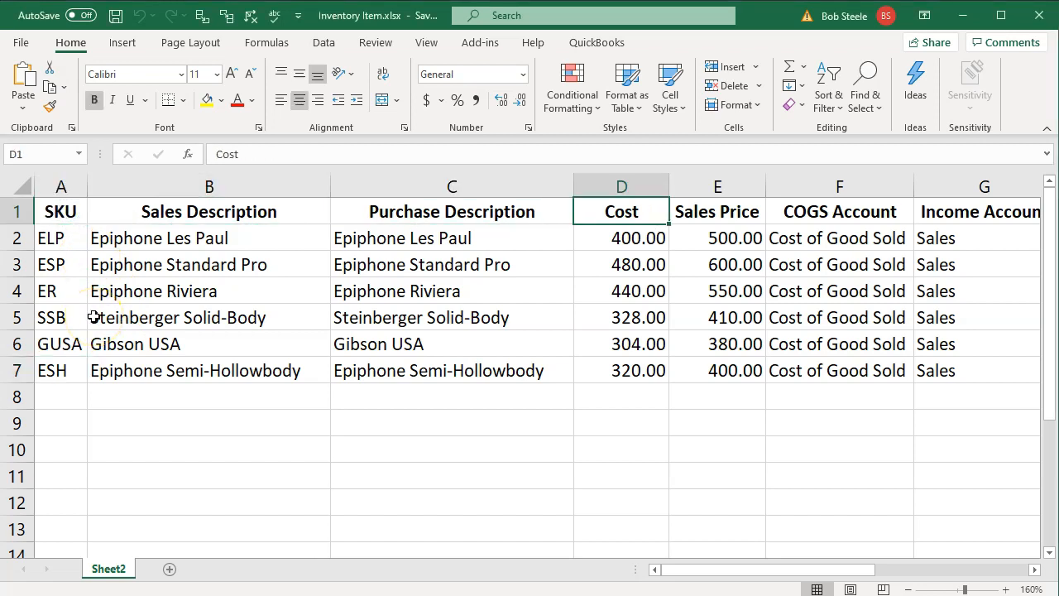
pyautogui.click(962, 15)
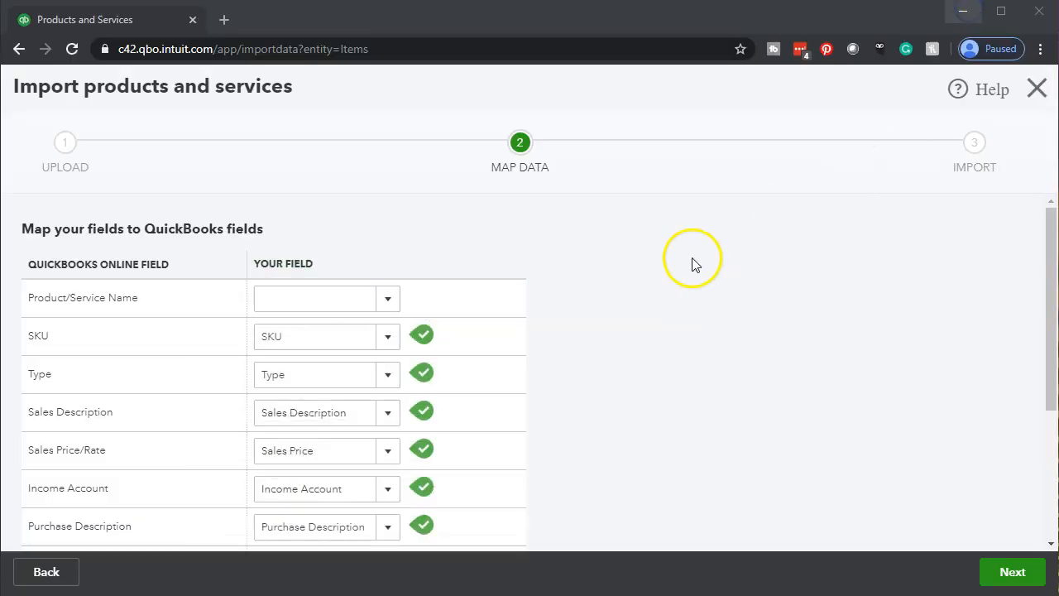
pyautogui.scroll(-2, 163, 338)
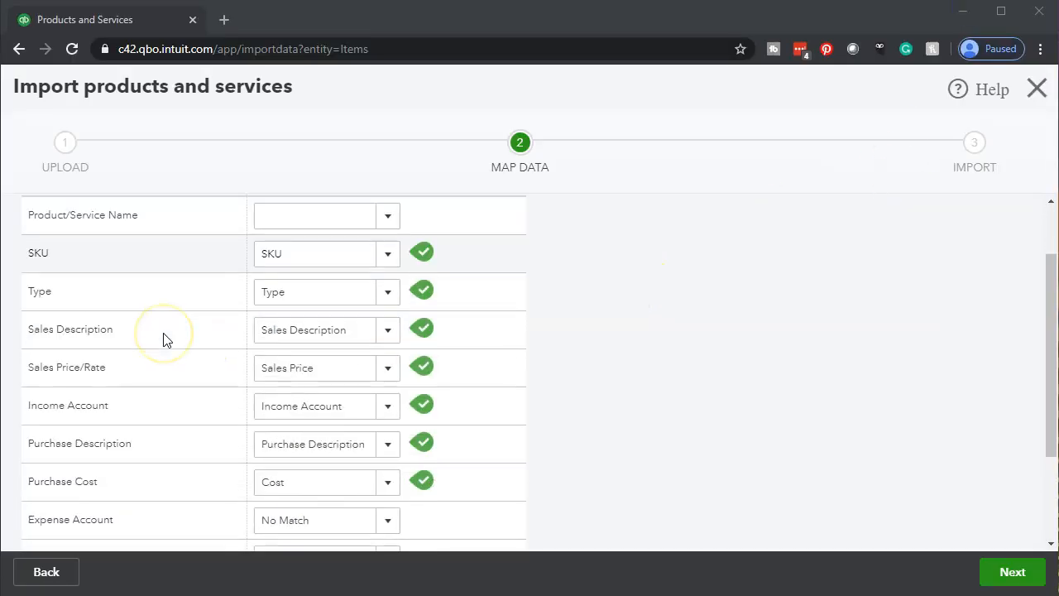
pyautogui.scroll(-1, 163, 339)
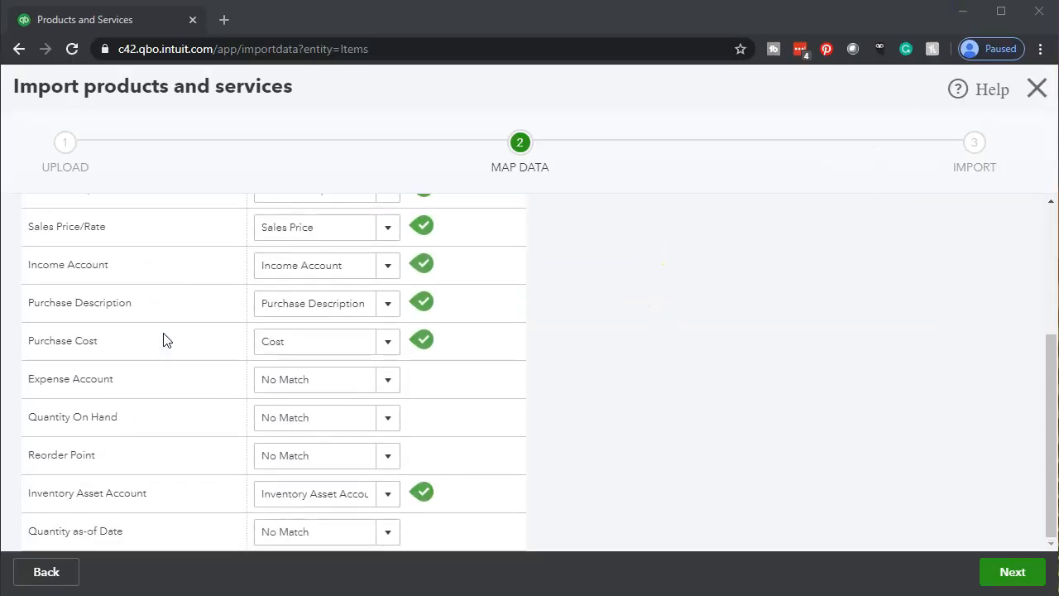
pyautogui.scroll(3, 163, 339)
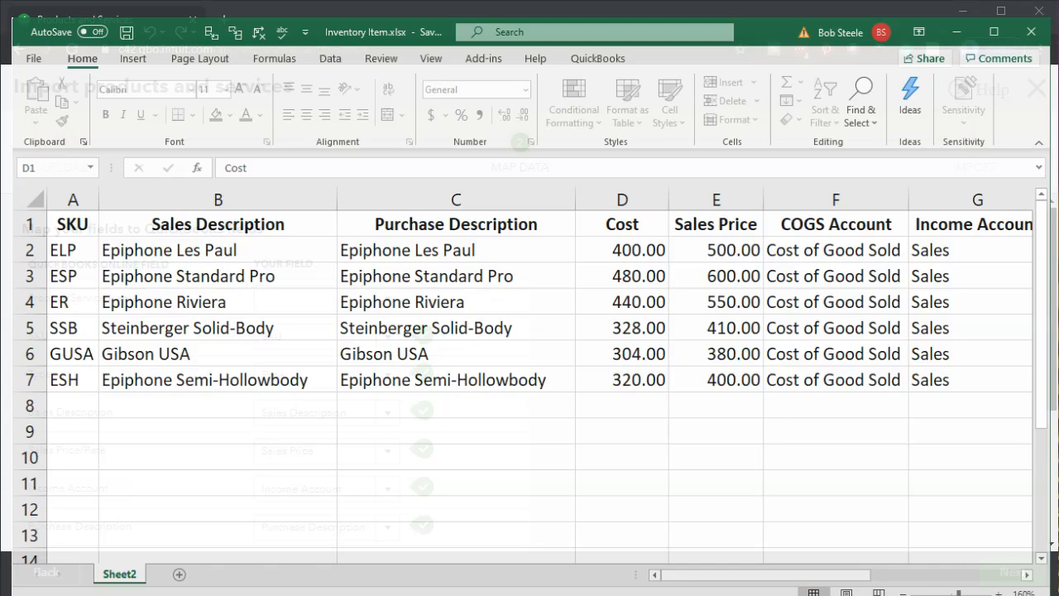
pyautogui.click(298, 333)
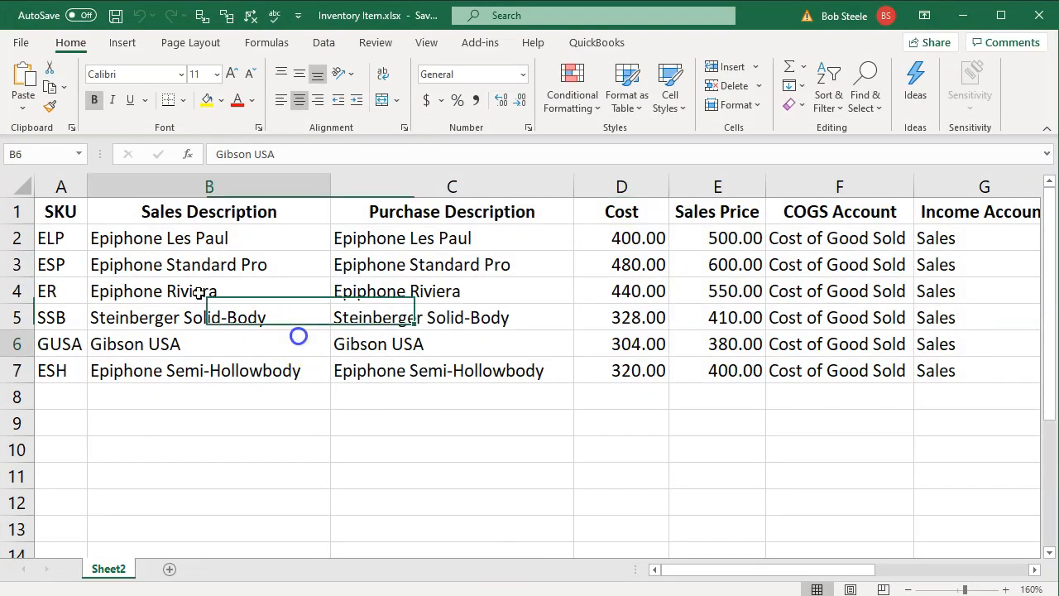
pyautogui.click(66, 209)
pyautogui.rightClick(66, 210)
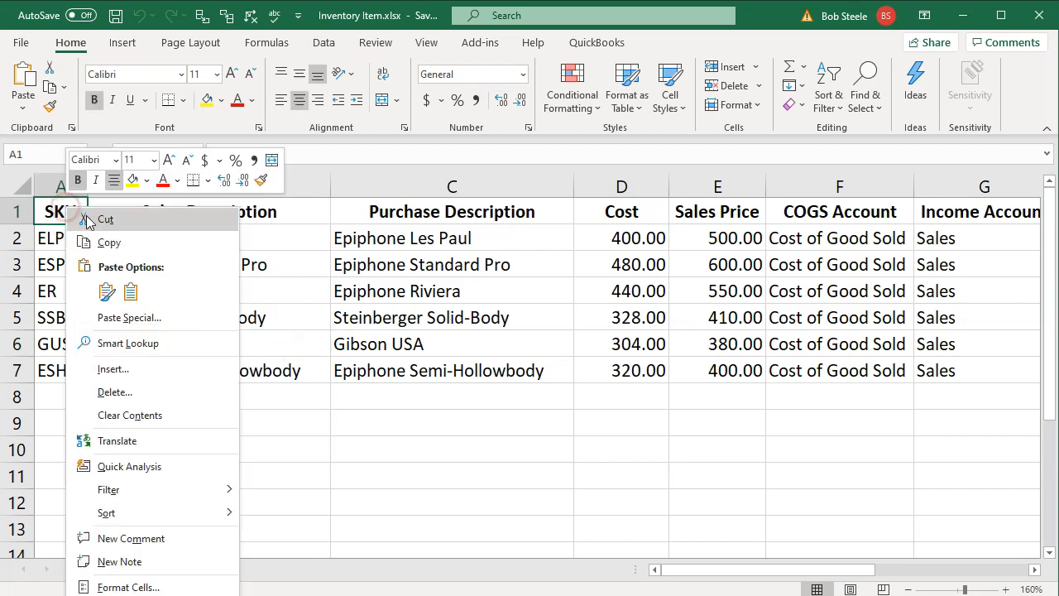
pyautogui.click(145, 181)
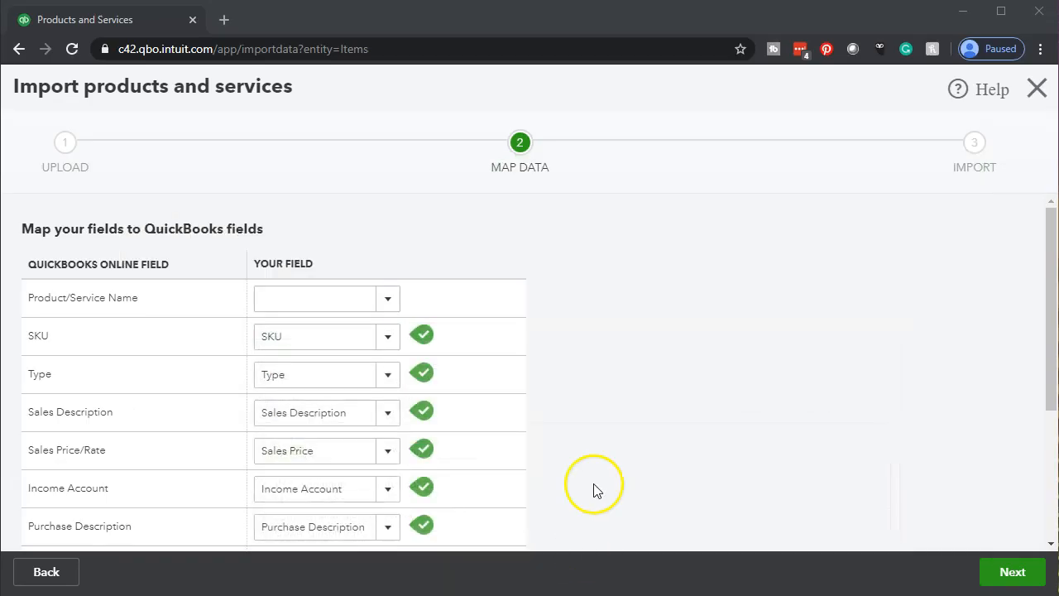
# - Check the Type field mapping, switch to Excel and fill the Type heading in L1 green
pyautogui.scroll(-1, 594, 489)
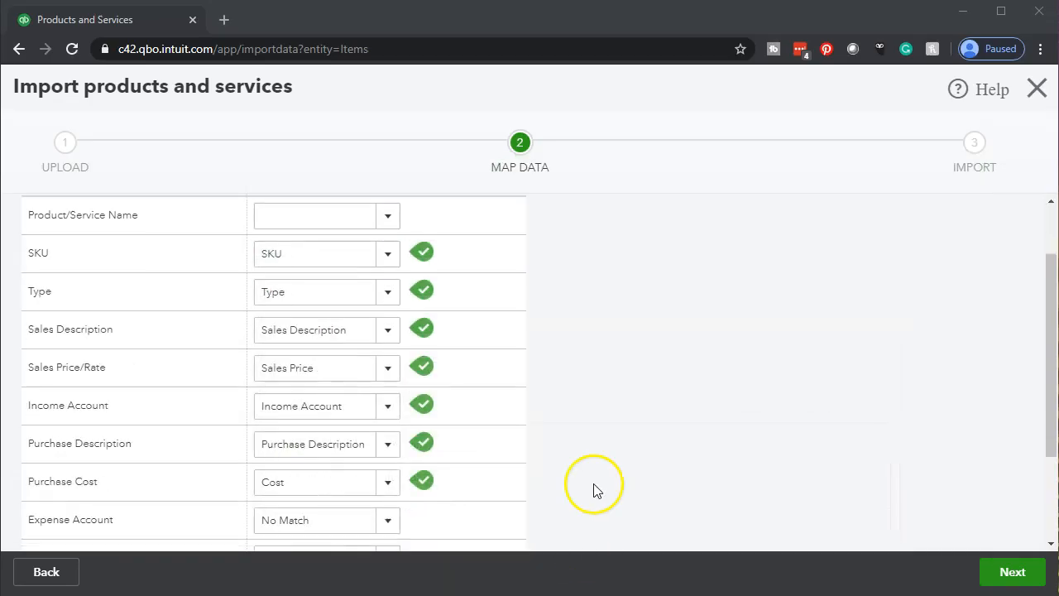
pyautogui.click(395, 300)
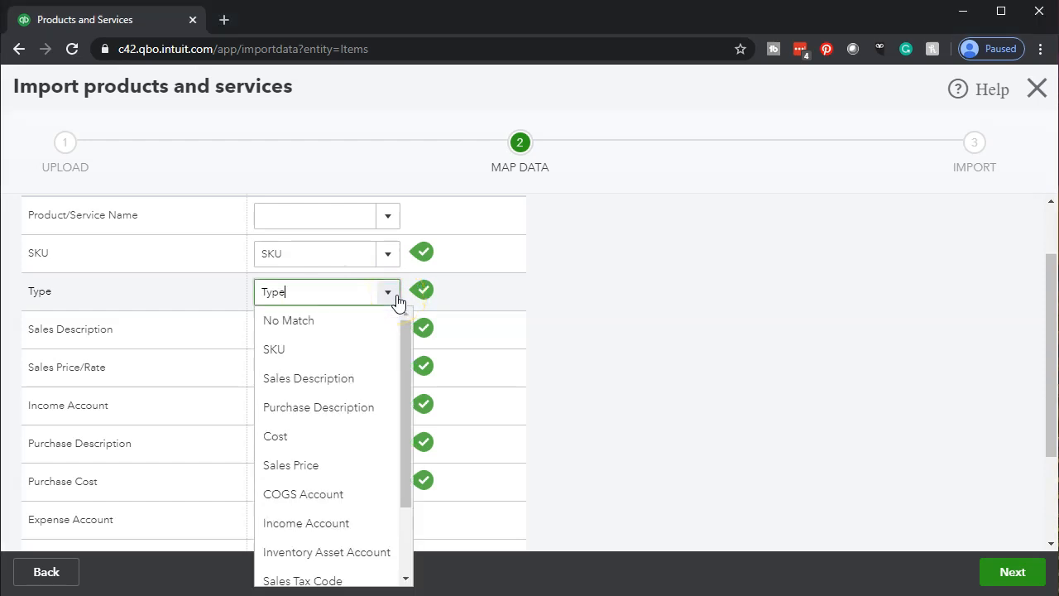
pyautogui.click(396, 298)
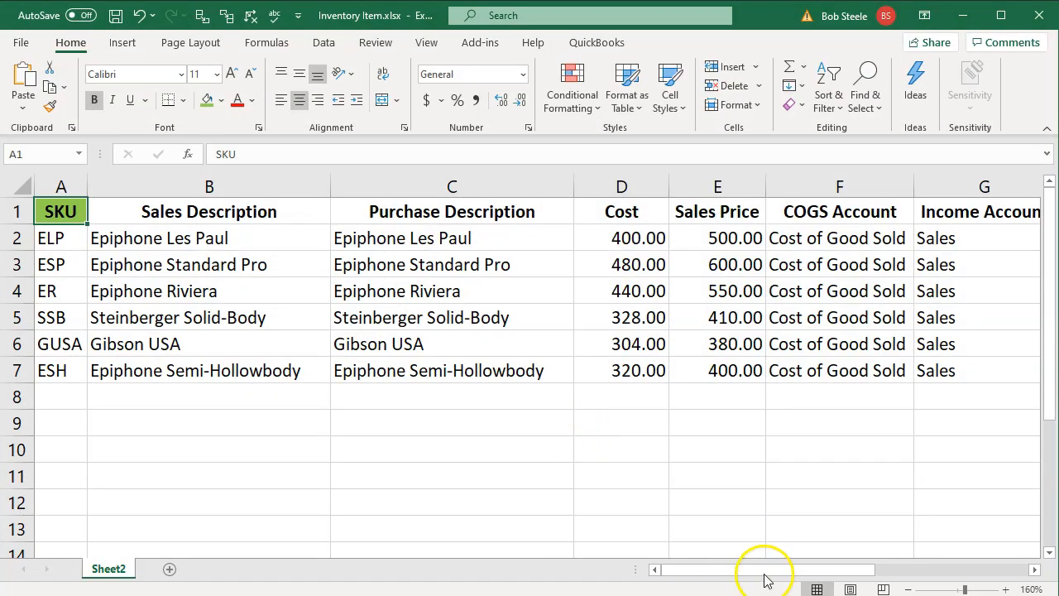
pyautogui.moveTo(769, 571); pyautogui.dragTo(983, 570)
pyautogui.click(1007, 210)
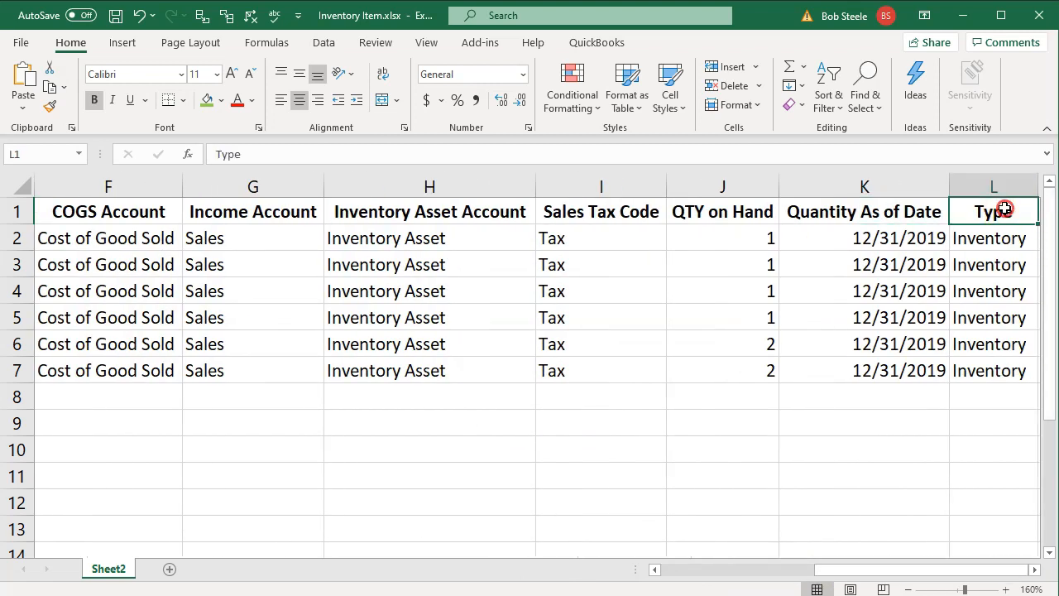
pyautogui.rightClick(1004, 209)
pyautogui.click(846, 180)
pyautogui.click(740, 286)
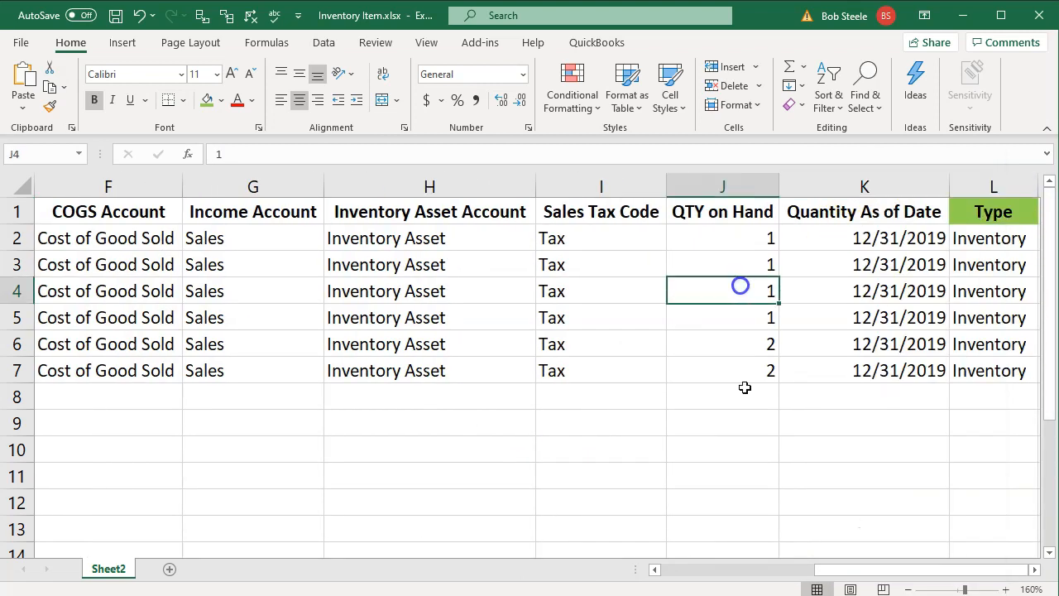
# - Check the Sales Description mapping in QuickBooks, and fill the Sales Description heading in B1 green in Excel
pyautogui.hotkey('alt', 'Tab')
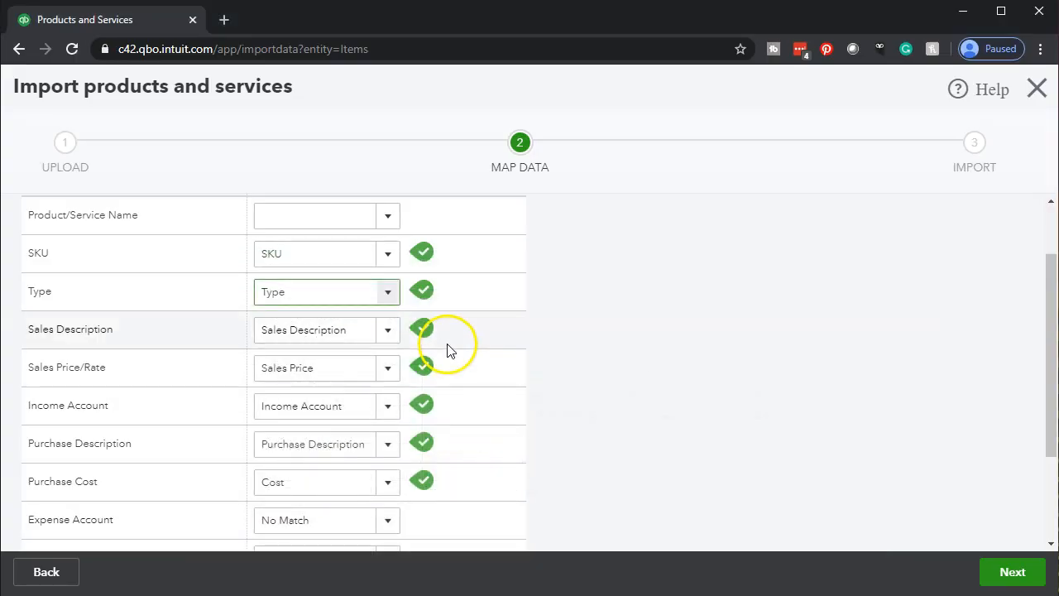
pyautogui.scroll(-1, 447, 350)
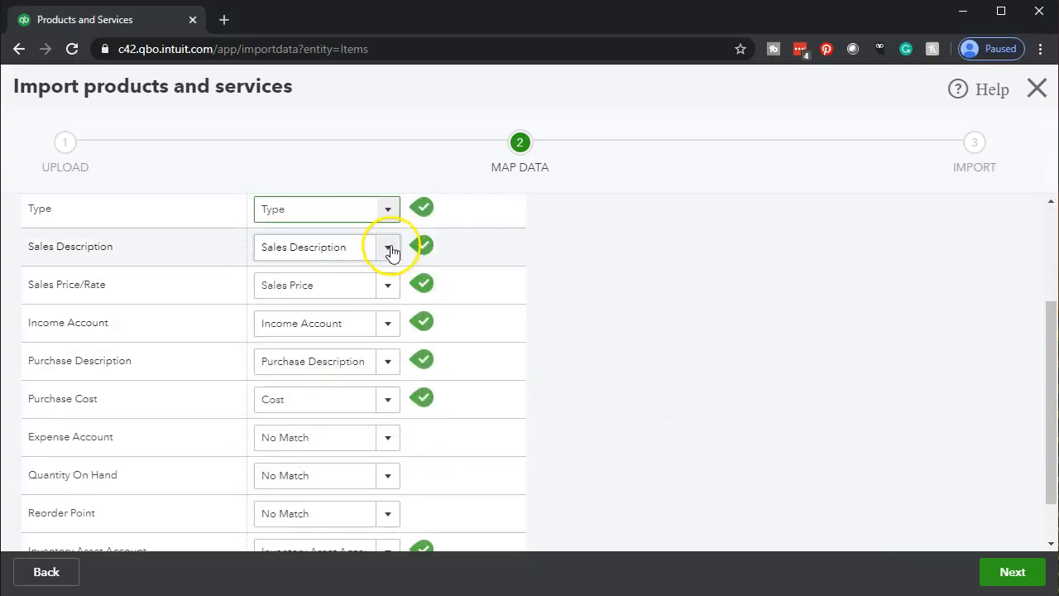
pyautogui.hotkey('alt', 'Tab')
pyautogui.moveTo(847, 571); pyautogui.dragTo(703, 571)
pyautogui.click(263, 402)
pyautogui.click(244, 208)
pyautogui.rightClick(235, 204)
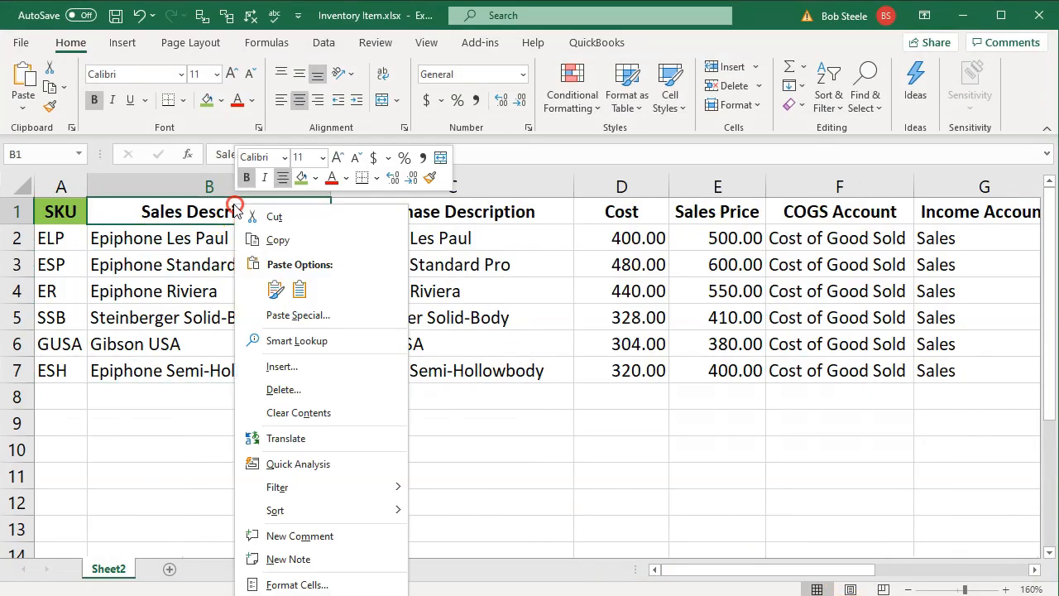
pyautogui.click(300, 179)
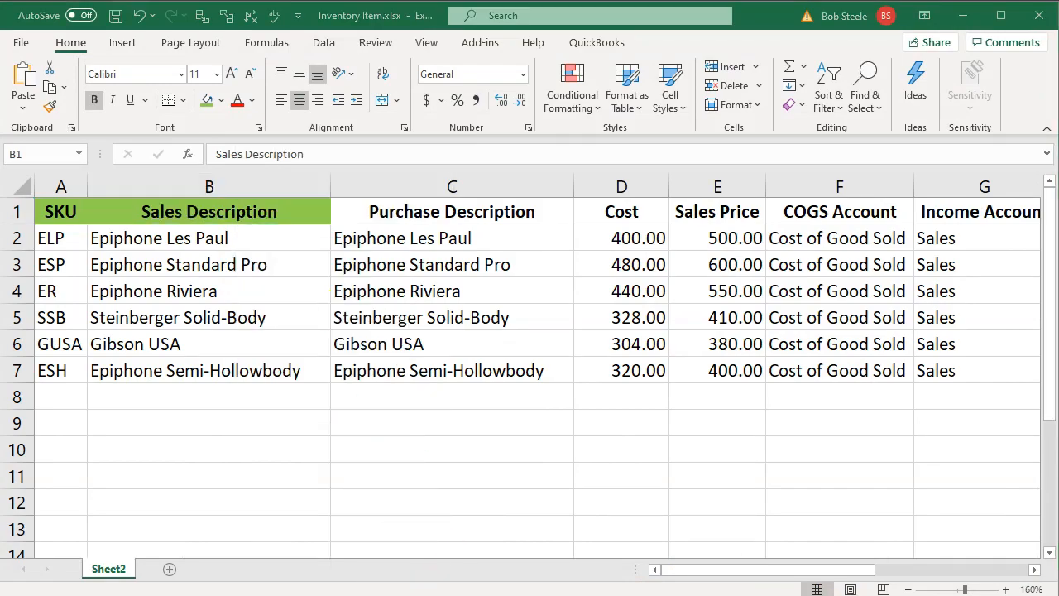
# - Check the Sales Price/Rate mapping in QuickBooks, and fill the Sales Price heading in E1 green in Excel
pyautogui.hotkey('alt', 'Tab')
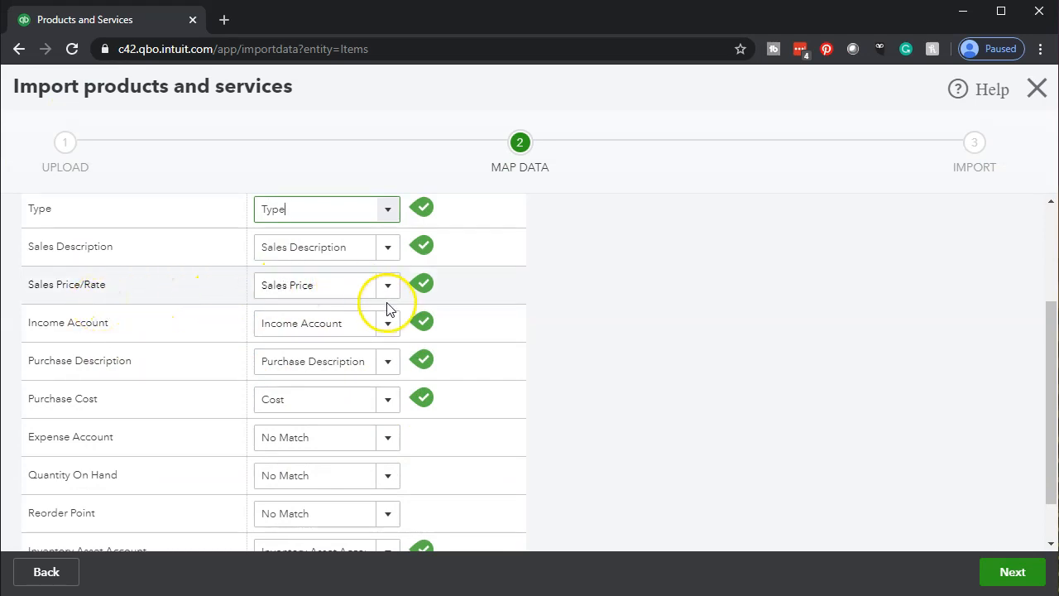
pyautogui.hotkey('alt', 'Tab')
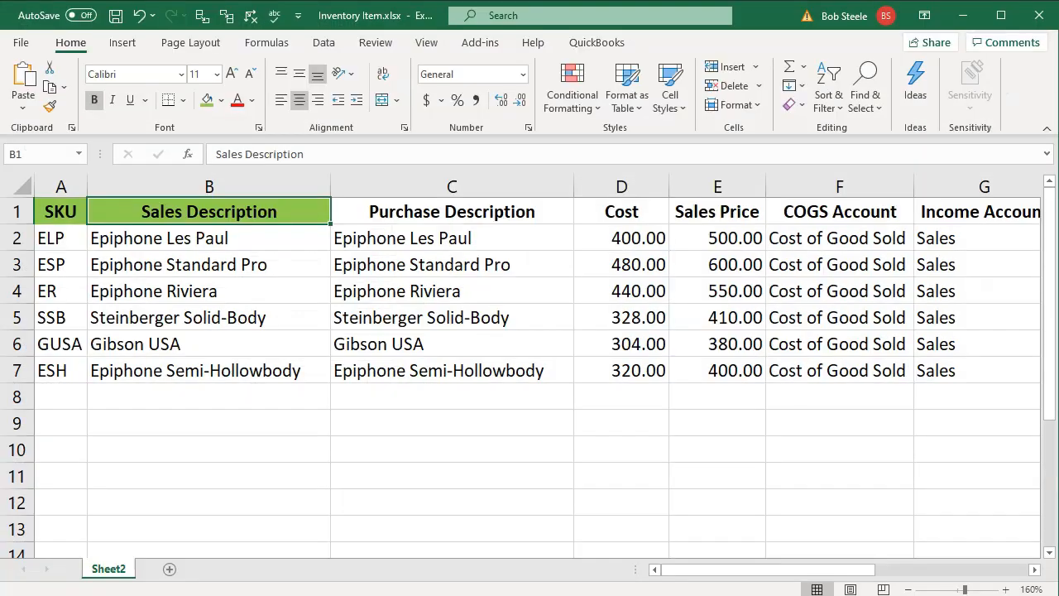
pyautogui.click(675, 212)
pyautogui.rightClick(675, 213)
pyautogui.click(745, 187)
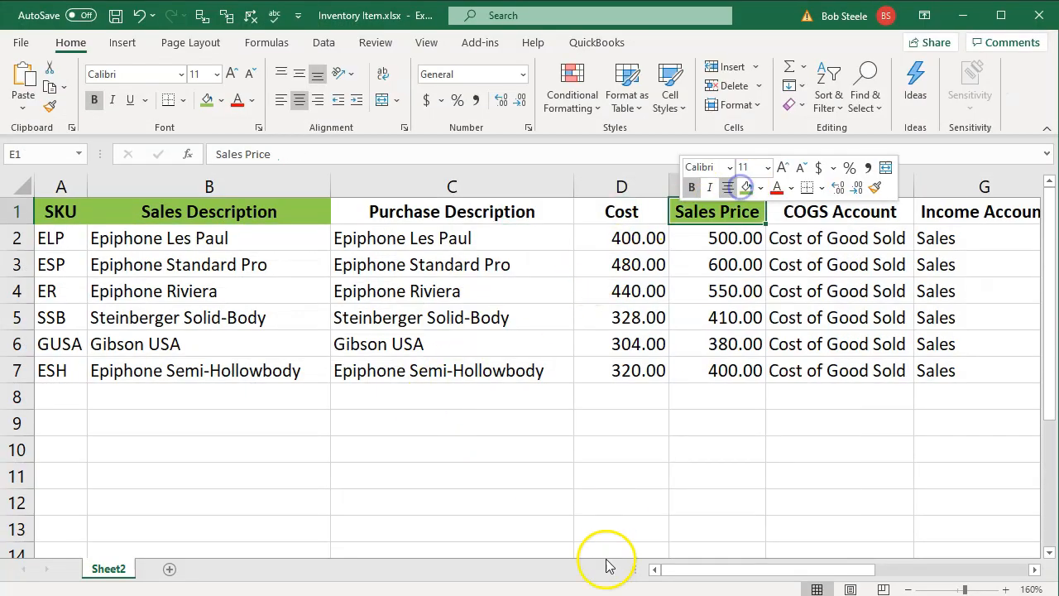
# - Review the Income Account mapping in QuickBooks, and fill the Income Account heading in G1 green in Excel
pyautogui.hotkey('alt', 'Tab')
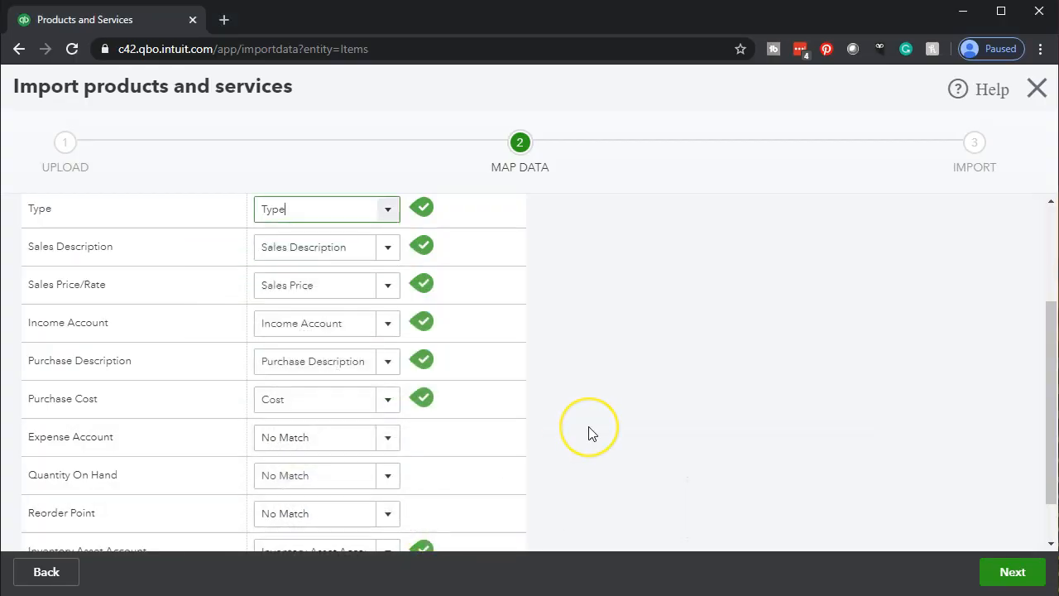
pyautogui.scroll(-1, 592, 433)
pyautogui.scroll(1, 592, 433)
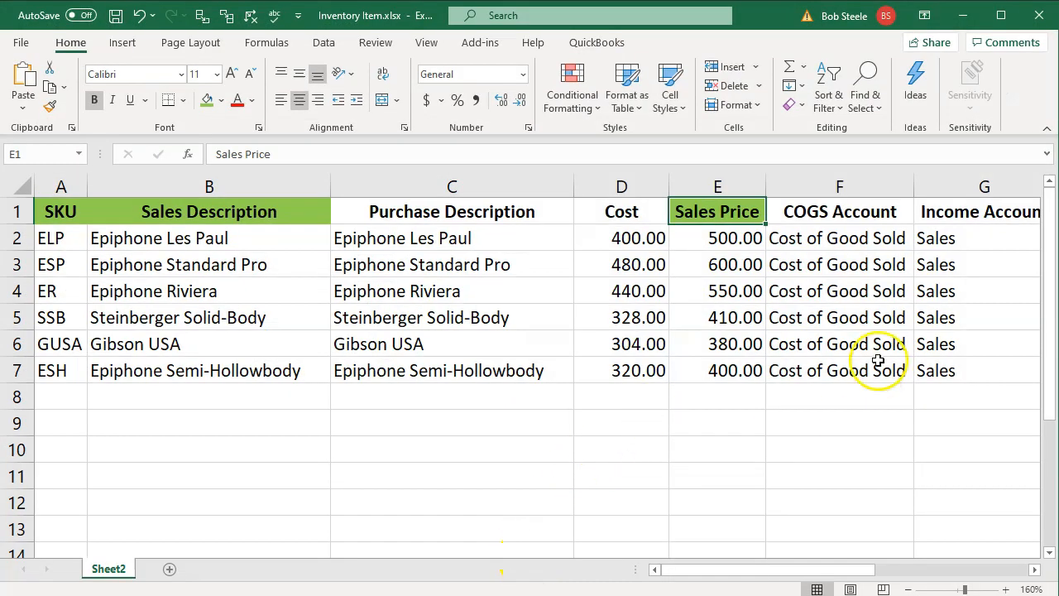
pyautogui.click(941, 207)
pyautogui.rightClick(943, 203)
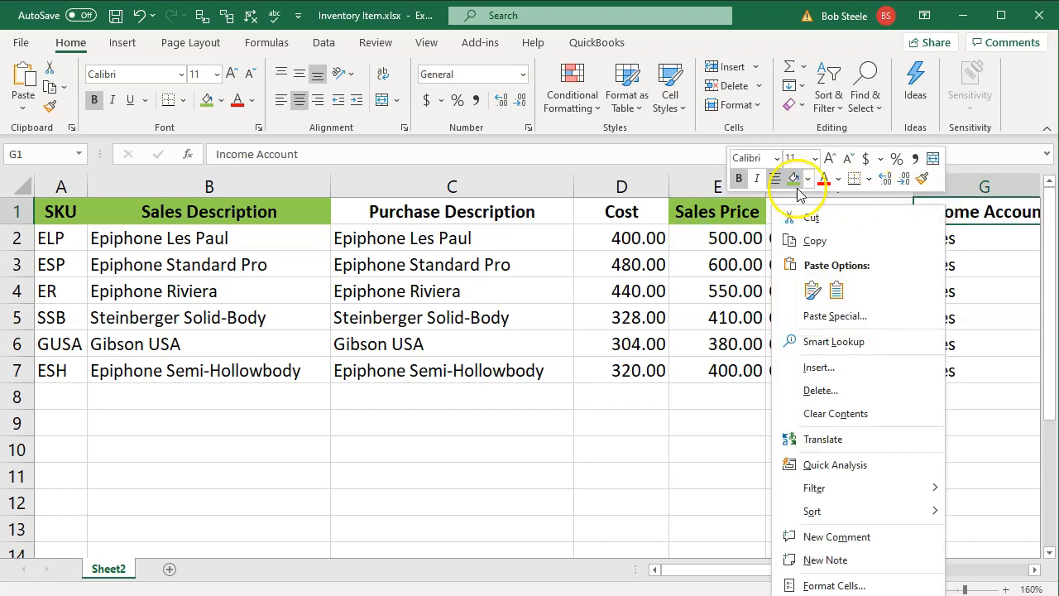
pyautogui.hscroll(5, 622, 478)
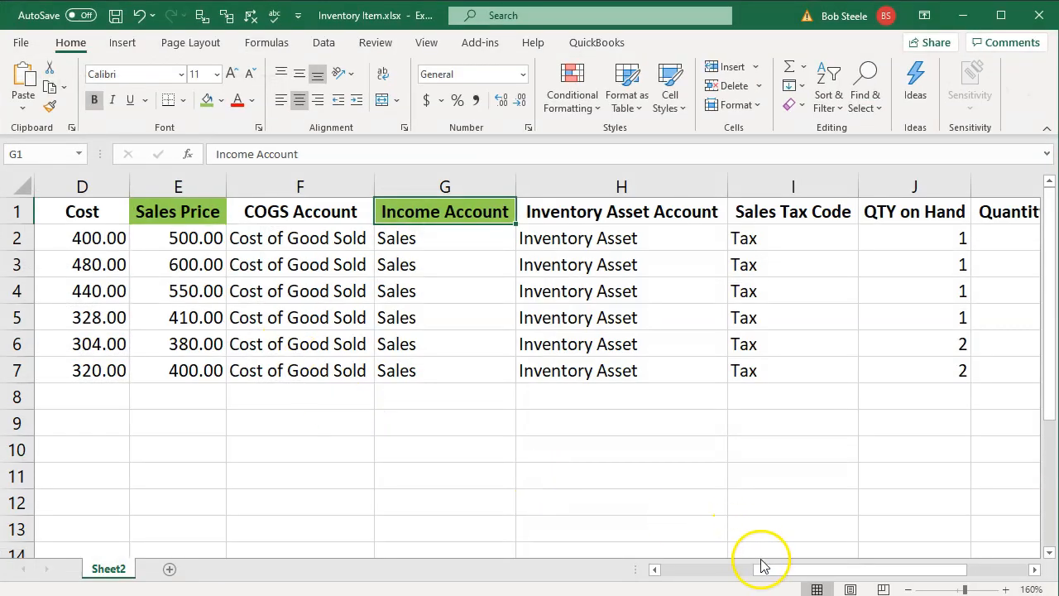
# - Fill the Purchase Description heading in C1 and the Cost heading in D1 green in the Excel sheet
pyautogui.moveTo(763, 566); pyautogui.dragTo(760, 567)
pyautogui.click(493, 214)
pyautogui.rightClick(493, 214)
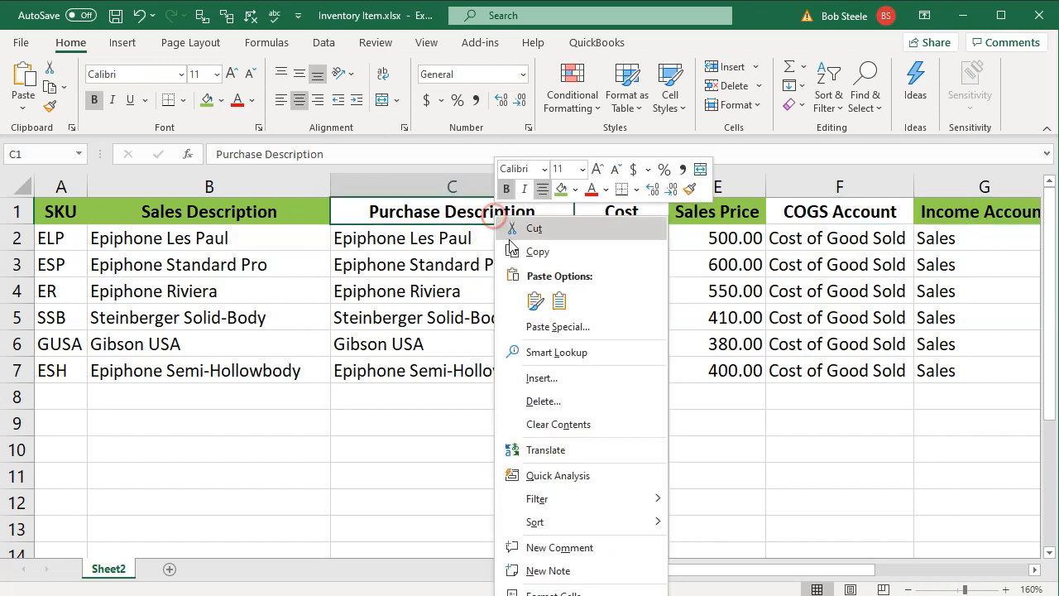
pyautogui.click(559, 191)
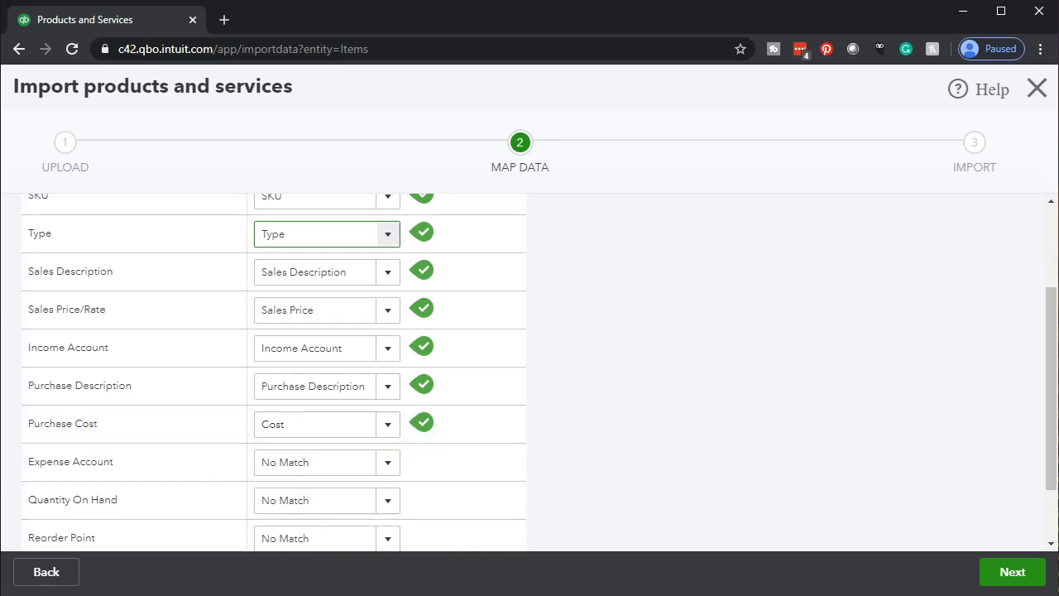
pyautogui.hotkey('alt', 'Tab')
pyautogui.click(623, 212)
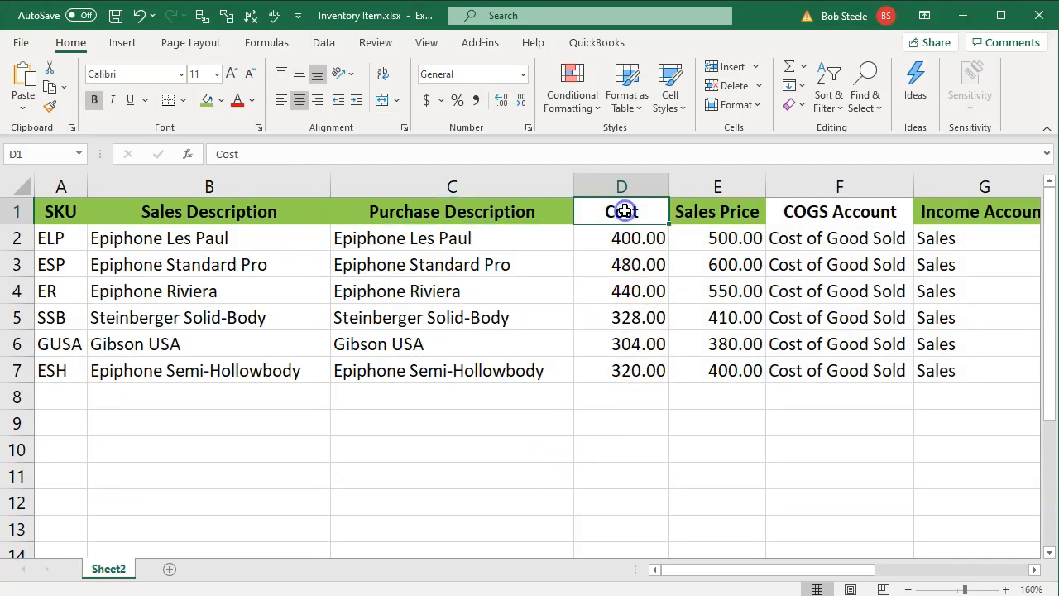
pyautogui.rightClick(623, 212)
pyautogui.click(690, 183)
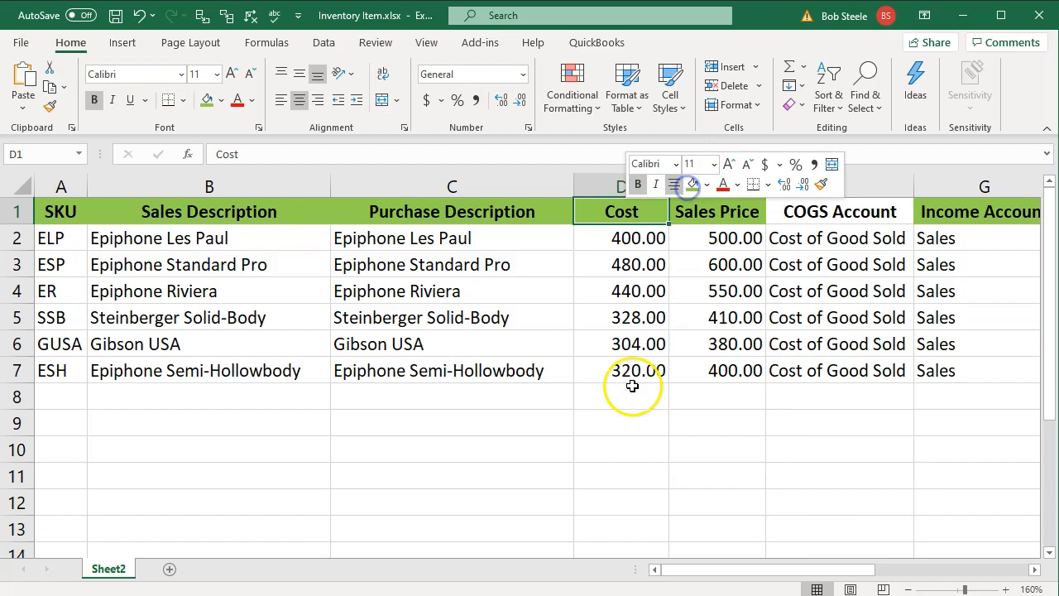
# - Compare the Expense Account field with the sheet's COGS Account column, and map Expense Account to COGS Account in QuickBooks
pyautogui.hotkey('alt', 'Tab')
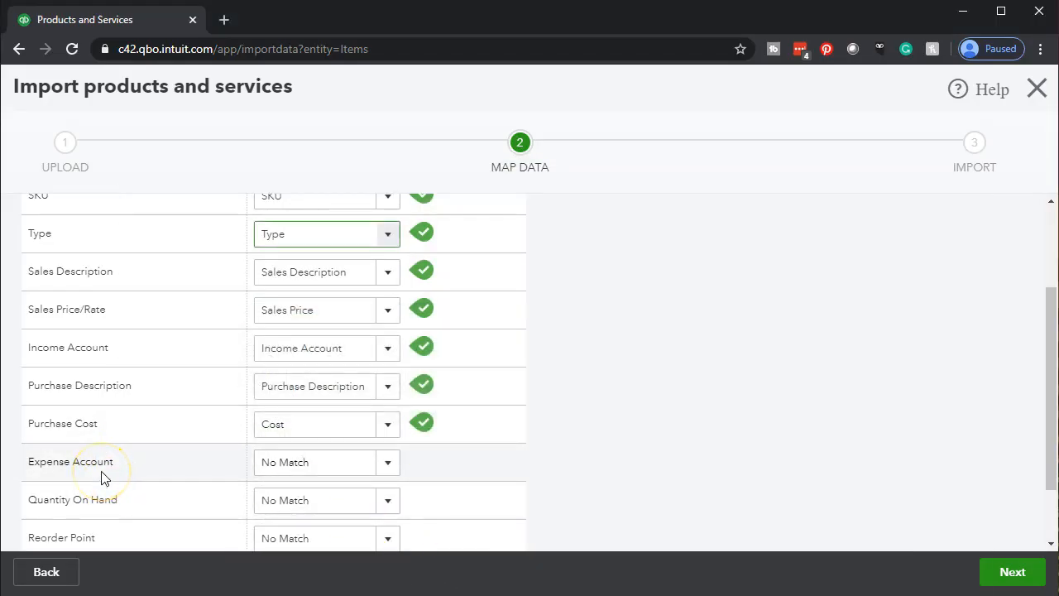
pyautogui.scroll(-1, 101, 476)
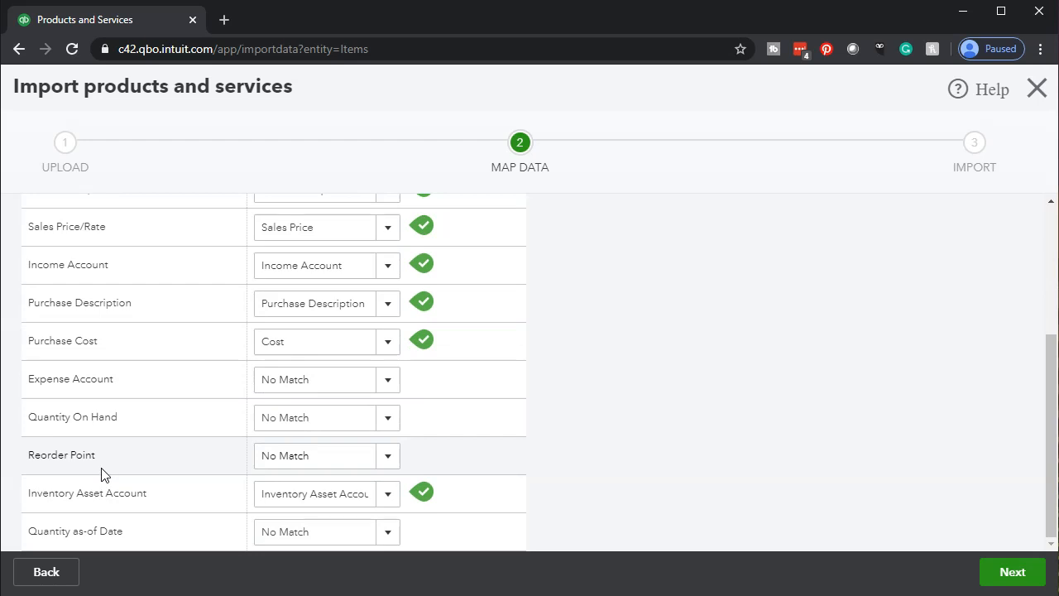
pyautogui.hotkey('alt', 'Tab')
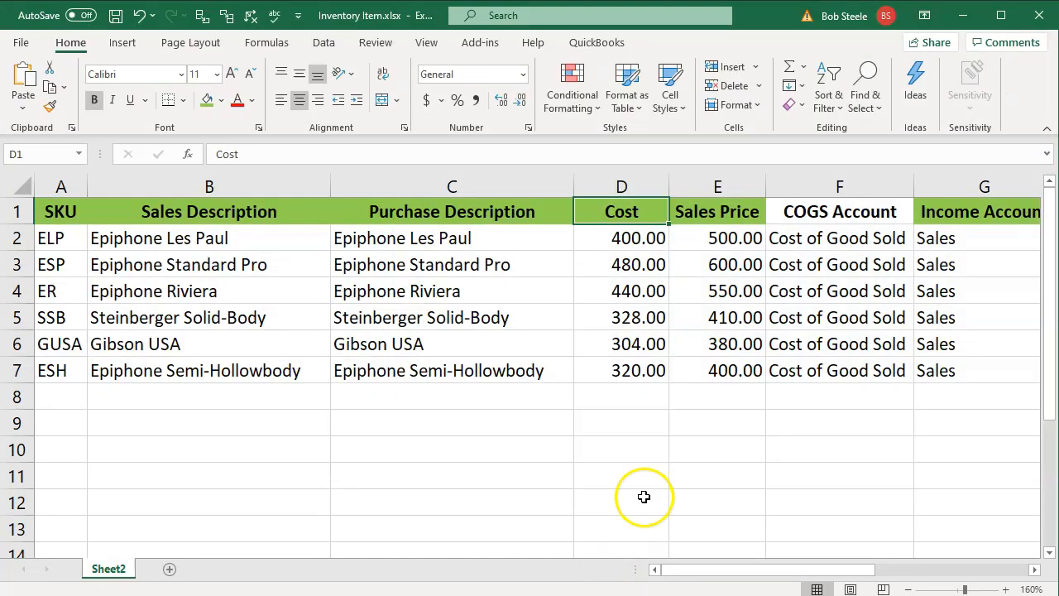
pyautogui.click(834, 209)
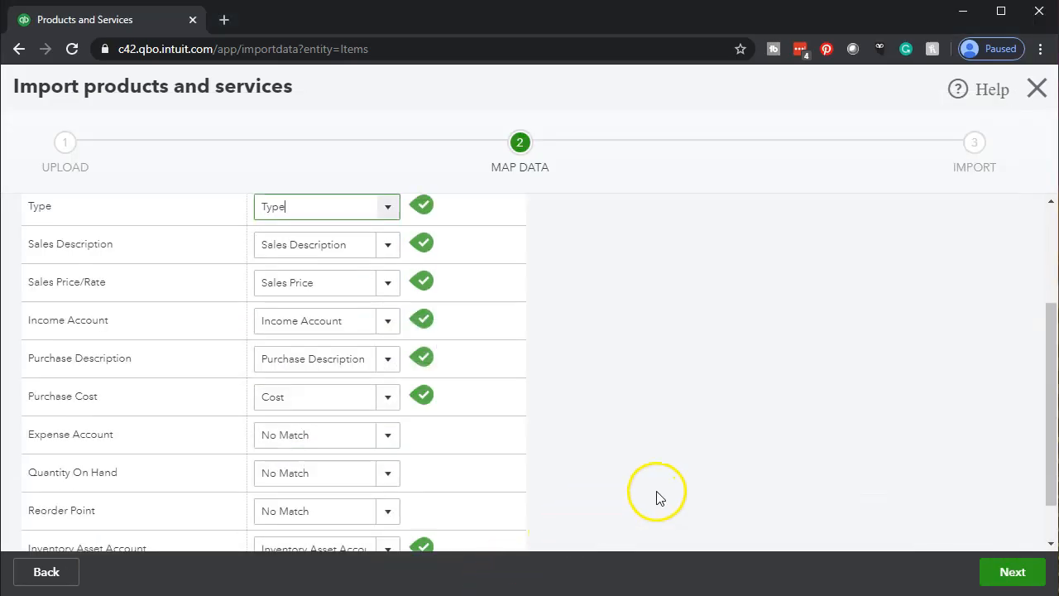
pyautogui.scroll(-1, 657, 497)
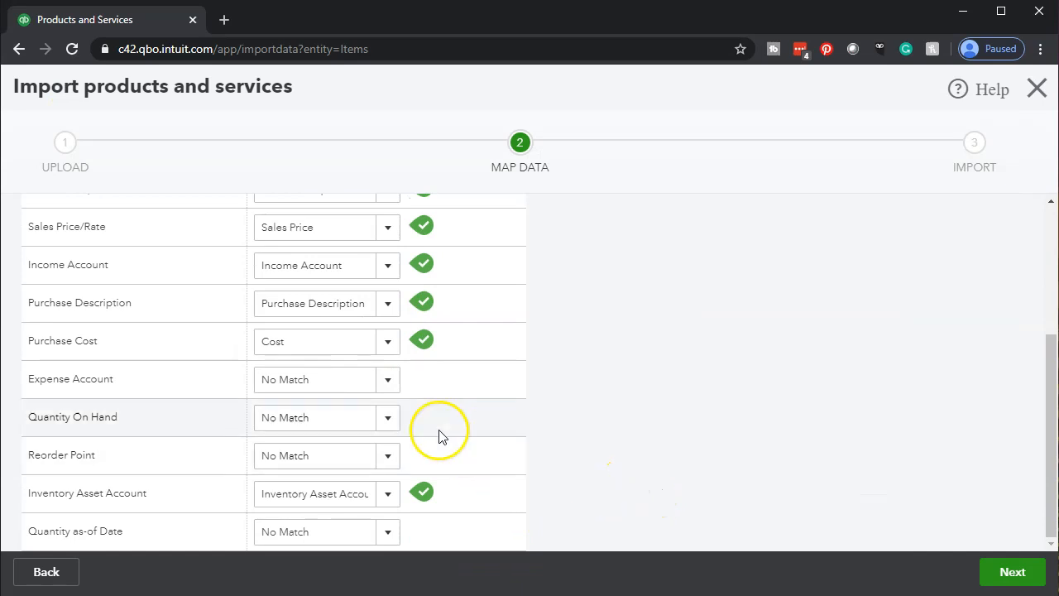
pyautogui.click(388, 381)
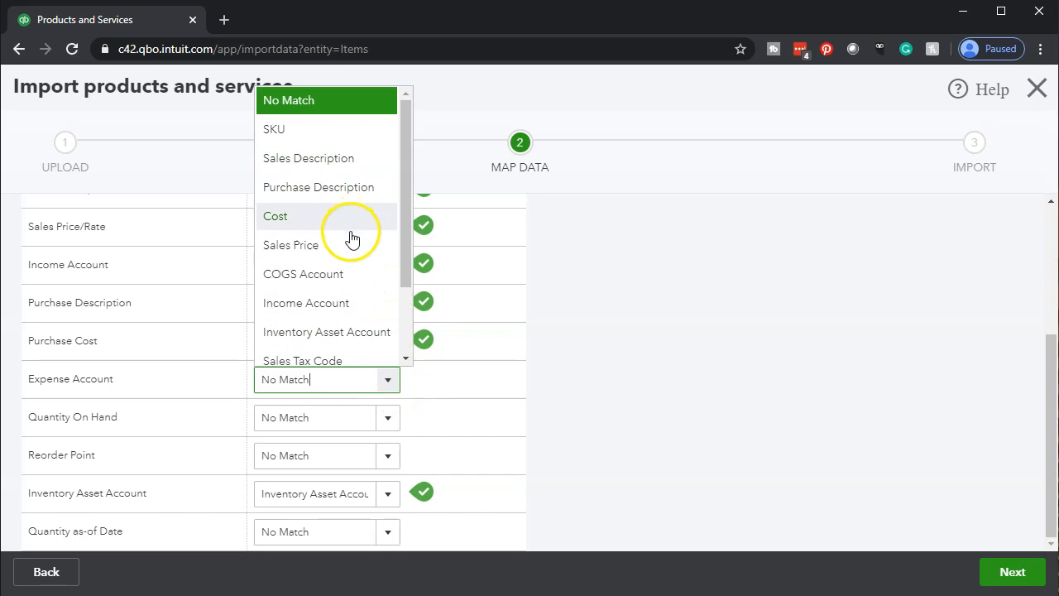
pyautogui.click(327, 276)
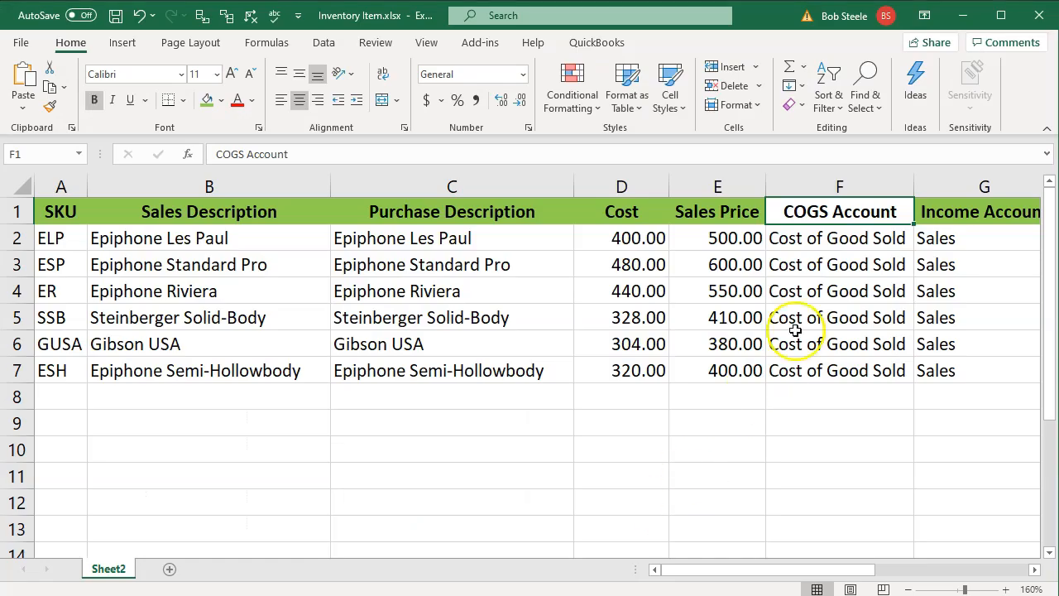
# - Switch to Excel and fill the COGS Account heading in F1 green
pyautogui.rightClick(814, 212)
pyautogui.press('Escape')
pyautogui.click(882, 286)
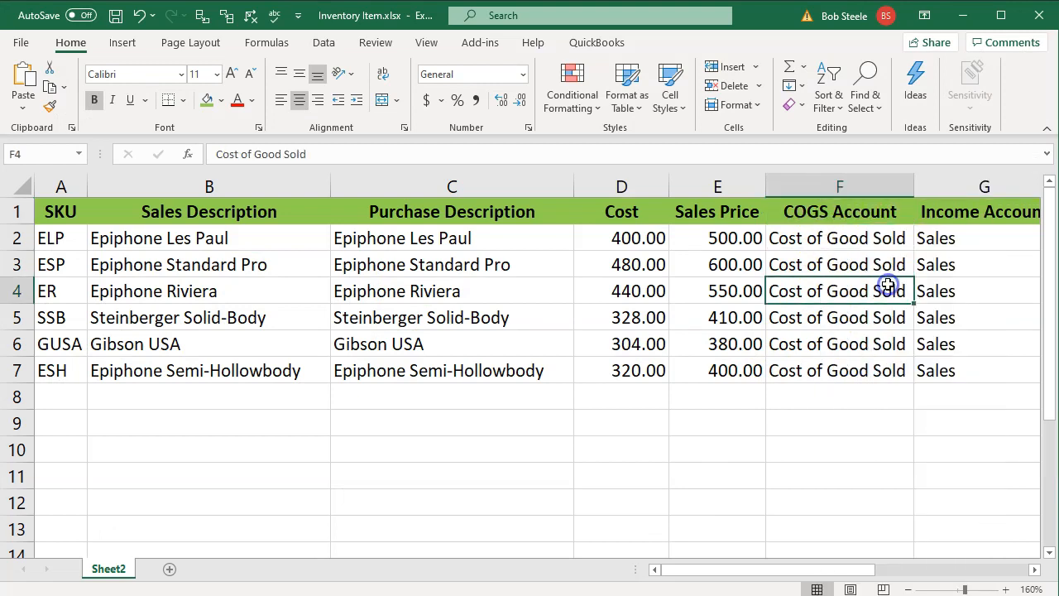
# - Locate the QTY on Hand column in the sheet, and map the Quantity On Hand field to QTY on Hand in QuickBooks
pyautogui.press('Right')
pyautogui.press('Right')
pyautogui.press('Right')
pyautogui.press('Right')
pyautogui.press('Right')
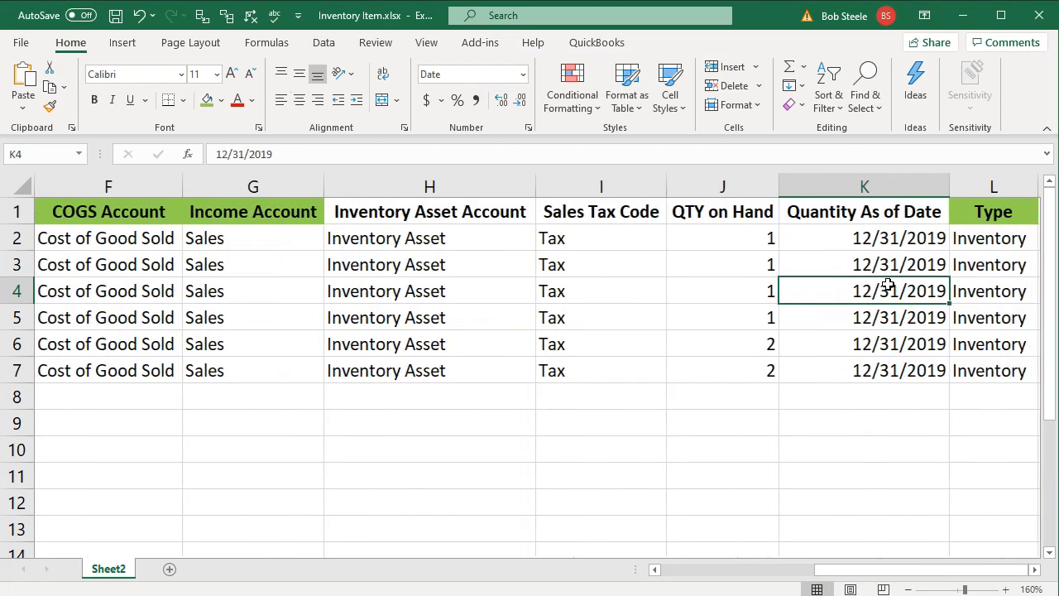
pyautogui.click(728, 213)
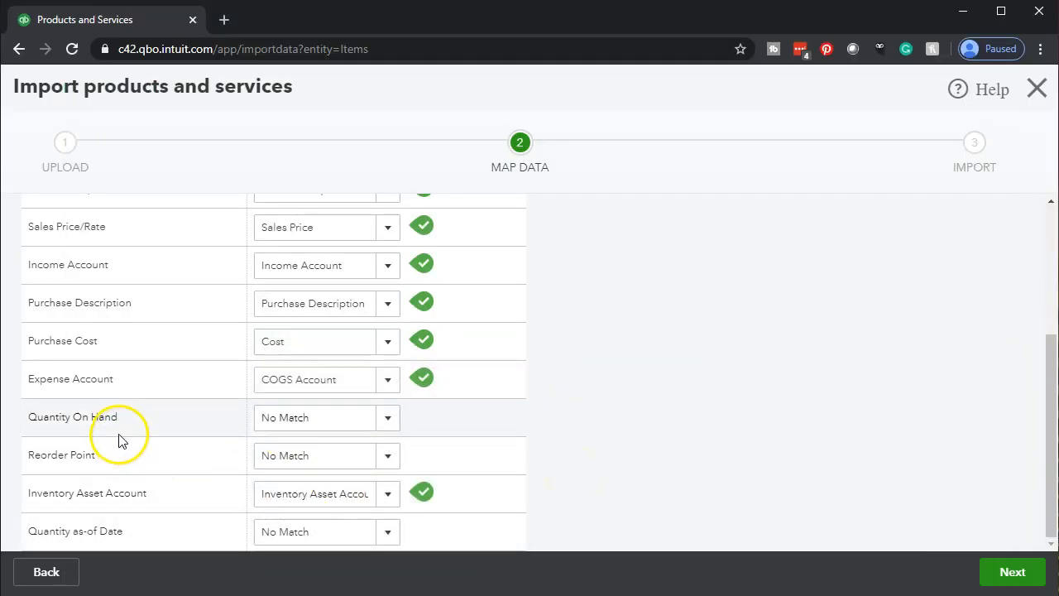
pyautogui.click(389, 420)
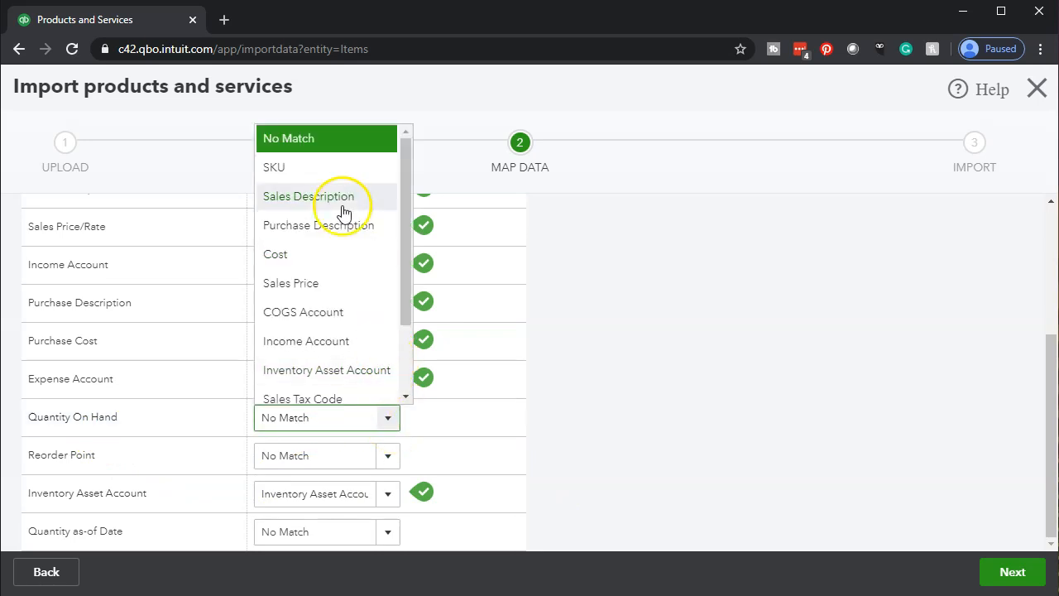
pyautogui.scroll(-3, 341, 217)
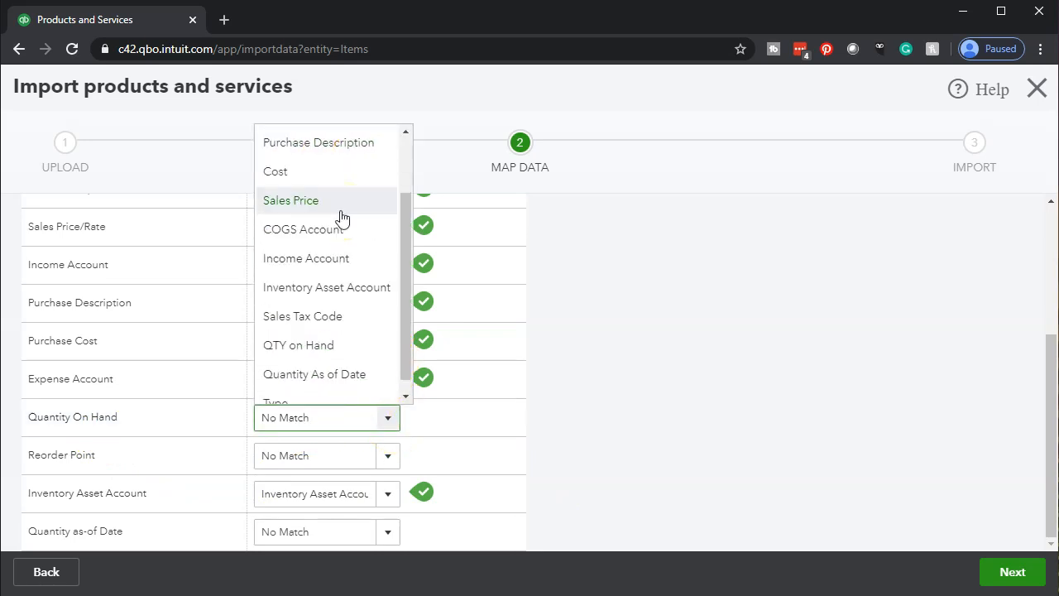
pyautogui.click(351, 342)
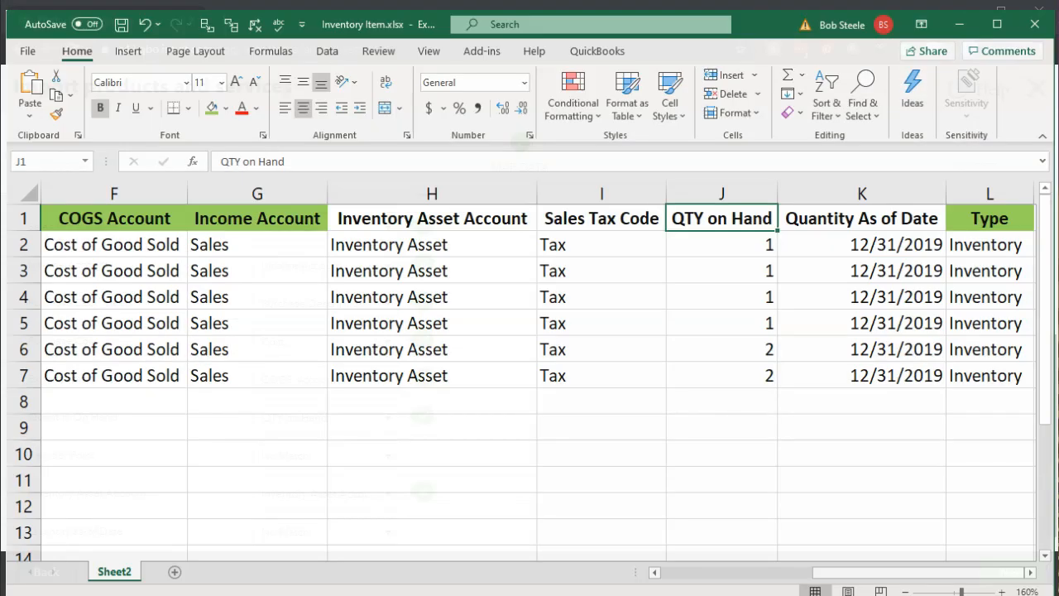
# - Fill the QTY on Hand heading in J1 green in the Excel sheet
pyautogui.click(750, 213)
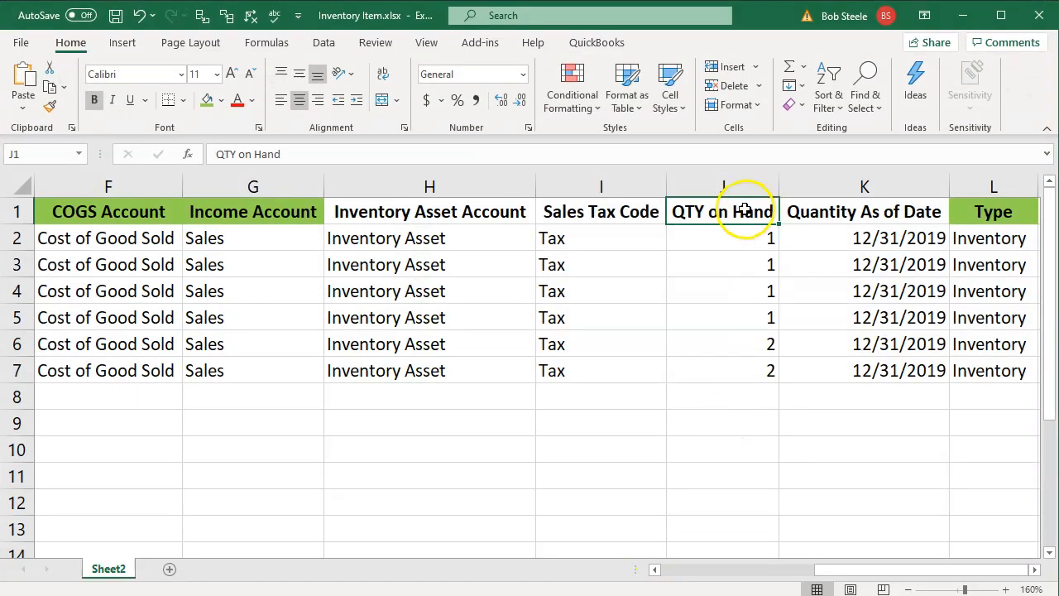
pyautogui.rightClick(754, 214)
pyautogui.click(814, 183)
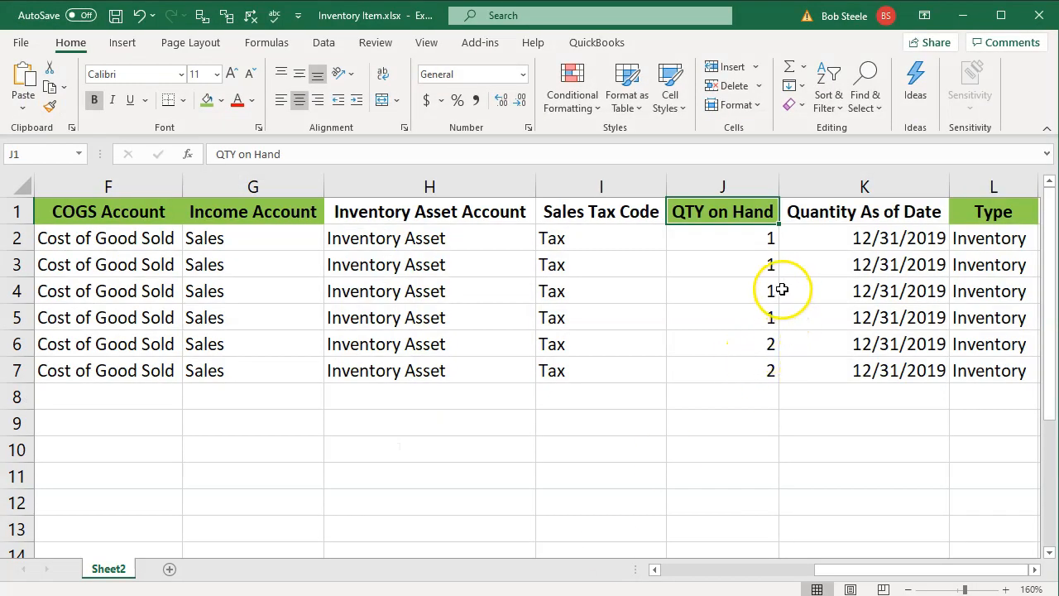
# - Fill the Inventory Asset Account heading in H1 green in the Excel sheet
pyautogui.click(495, 211)
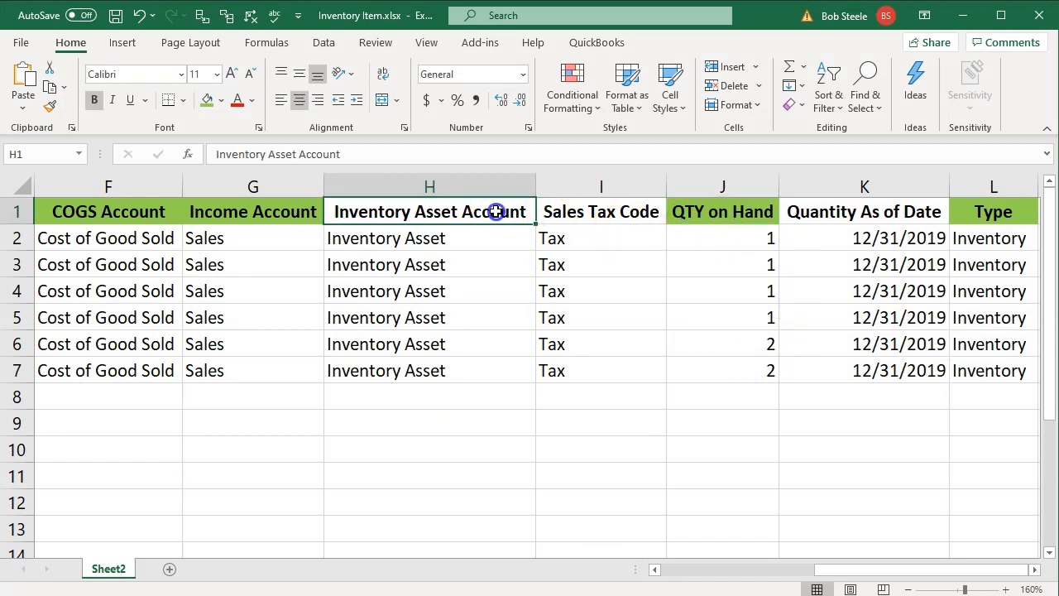
pyautogui.rightClick(500, 211)
pyautogui.click(563, 184)
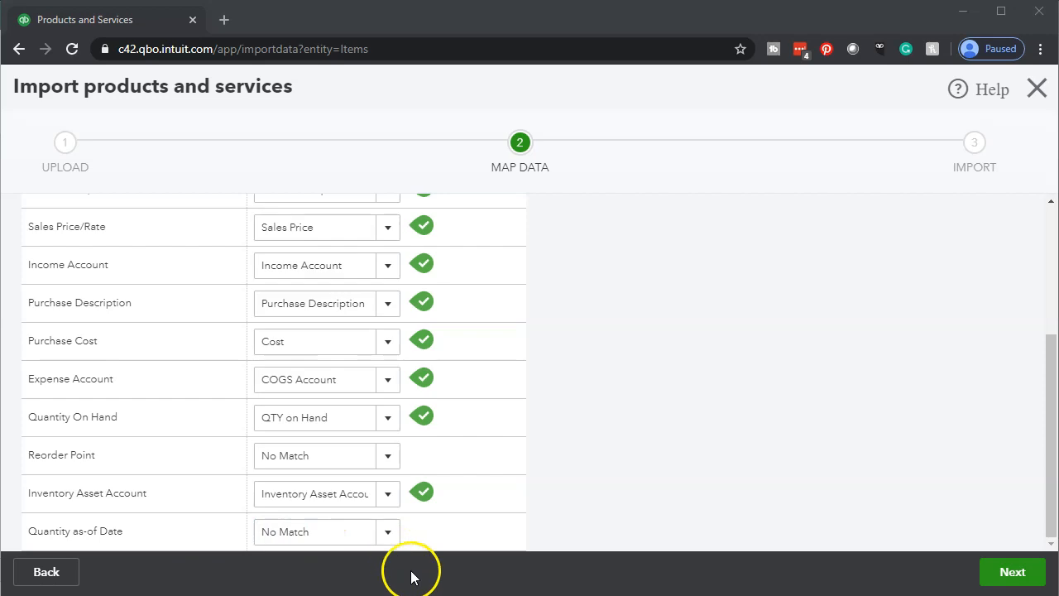
# - Locate the Quantity As of Date column in the Excel sheet, and map Quantity as-of Date to Quantity As of Date in QuickBooks
pyautogui.click(546, 576)
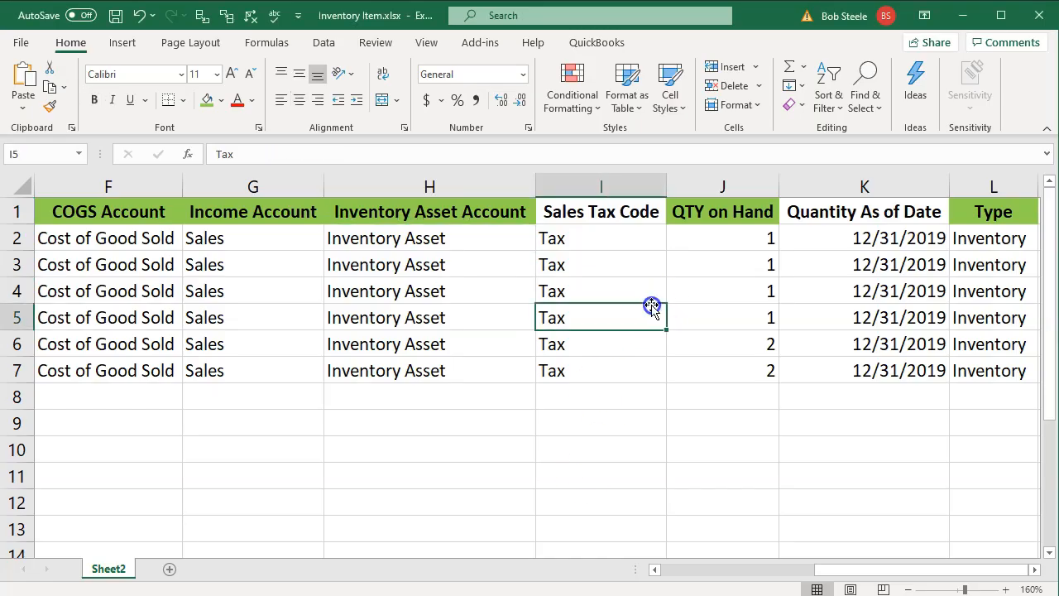
pyautogui.press('Right')
pyautogui.press('Right')
pyautogui.press('Right')
pyautogui.press('Right')
pyautogui.press('Right')
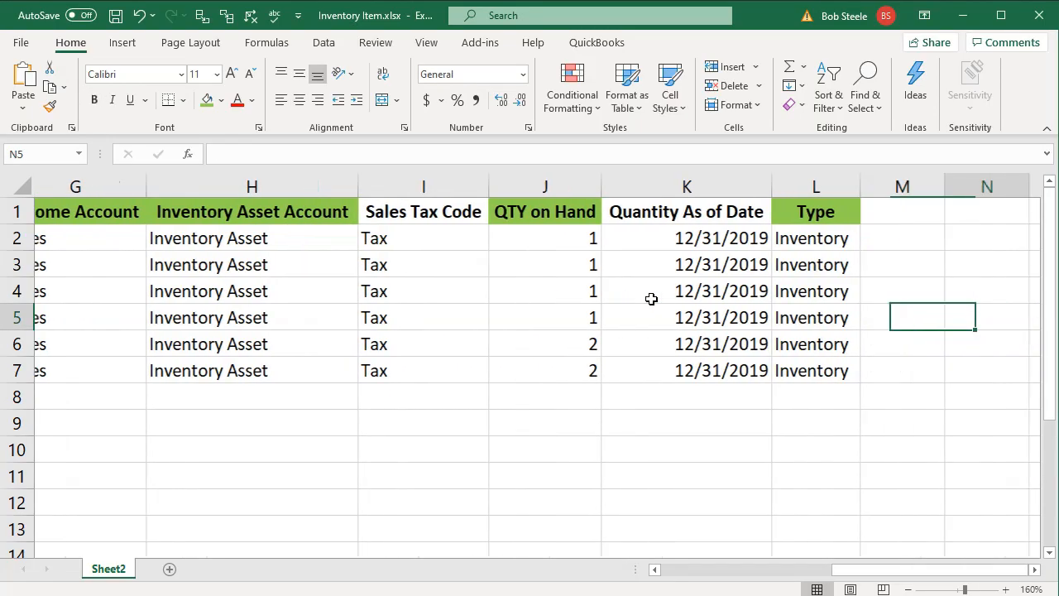
pyautogui.click(585, 209)
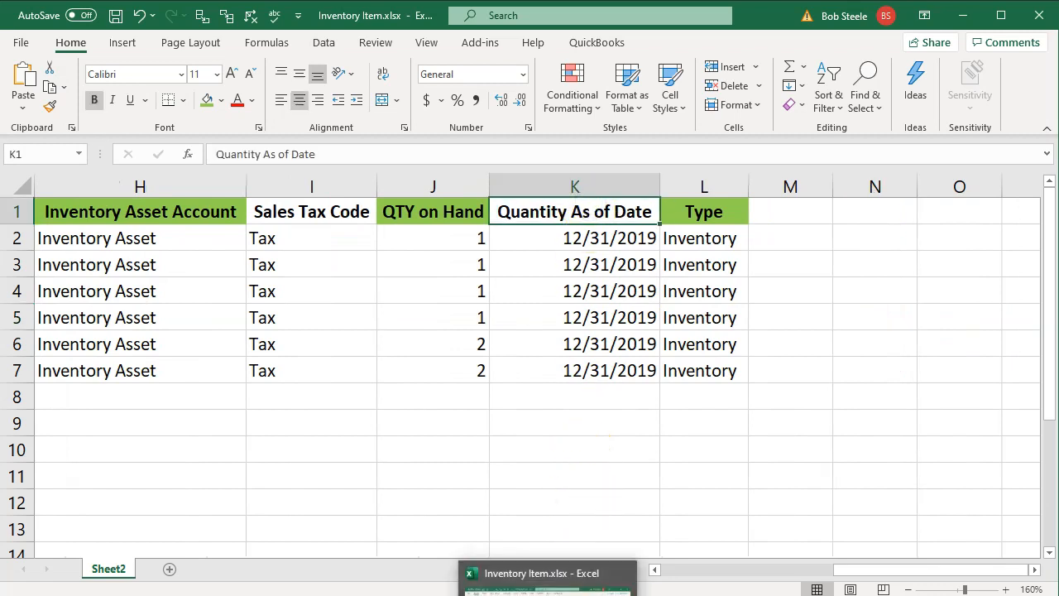
pyautogui.hotkey('alt', 'Tab')
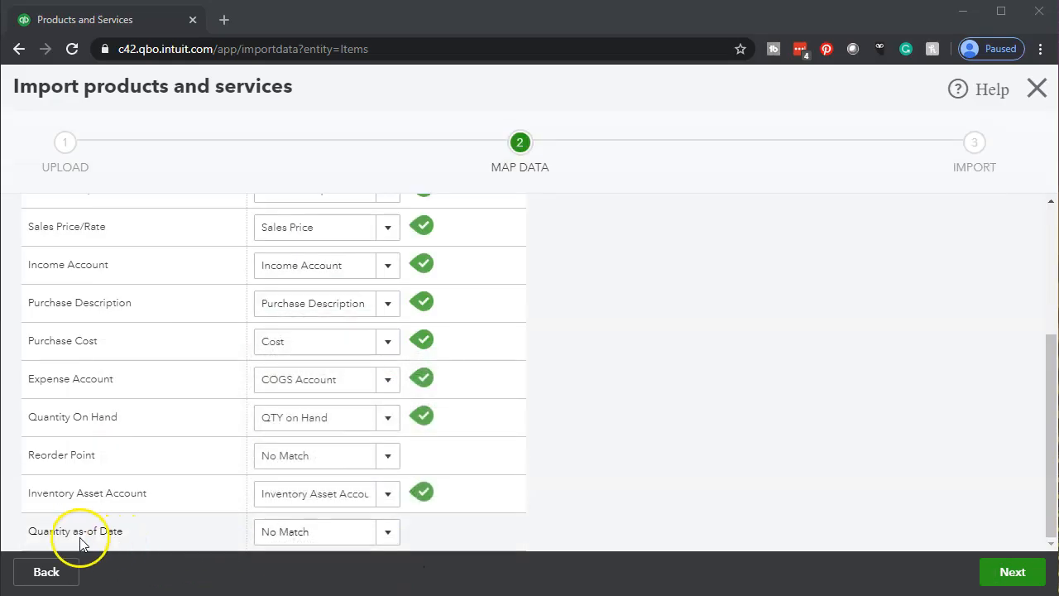
pyautogui.click(388, 536)
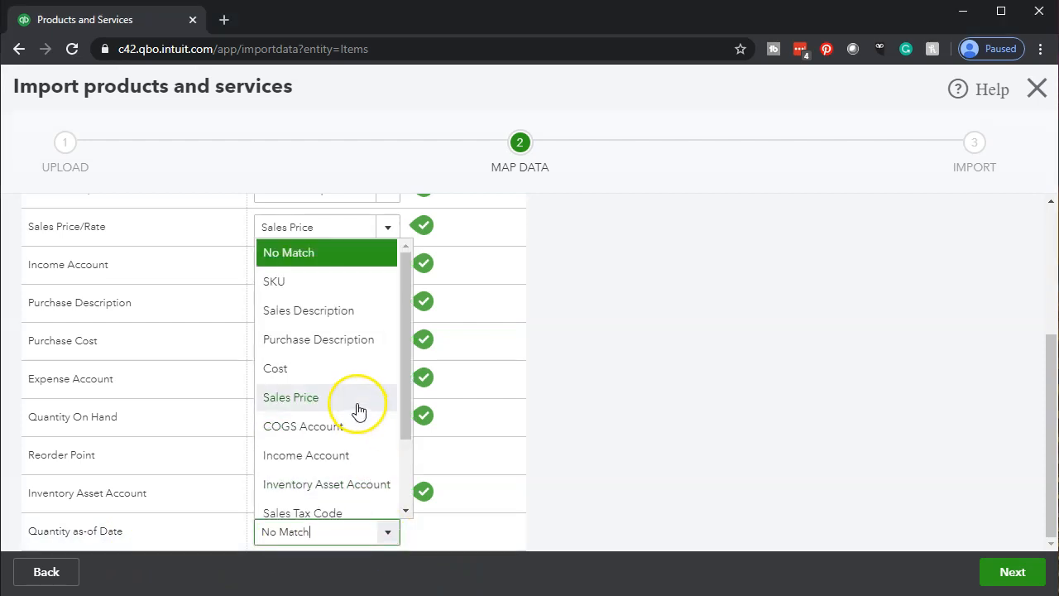
pyautogui.scroll(-1, 356, 407)
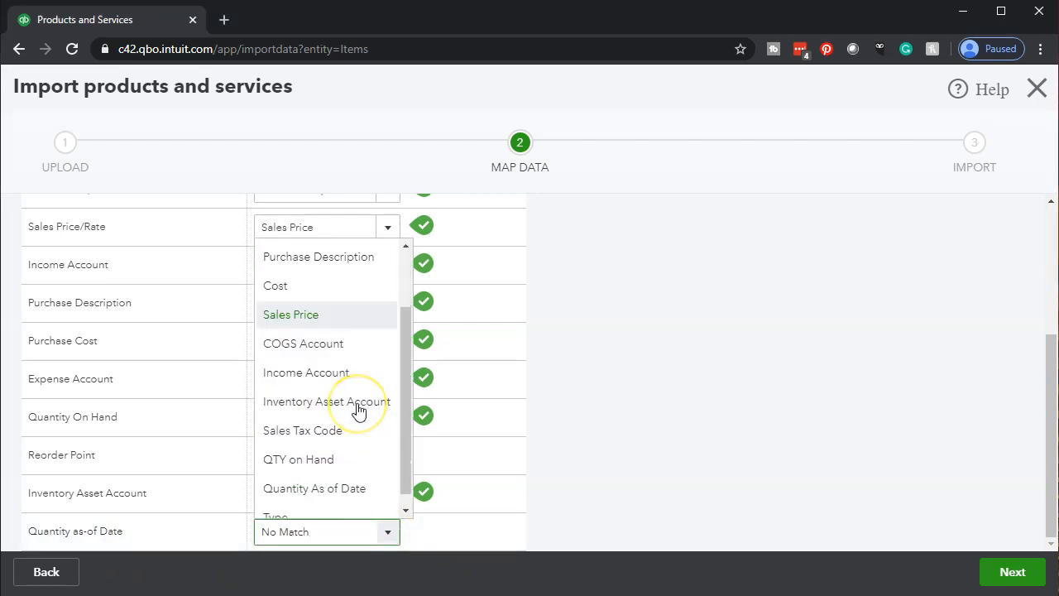
pyautogui.click(353, 490)
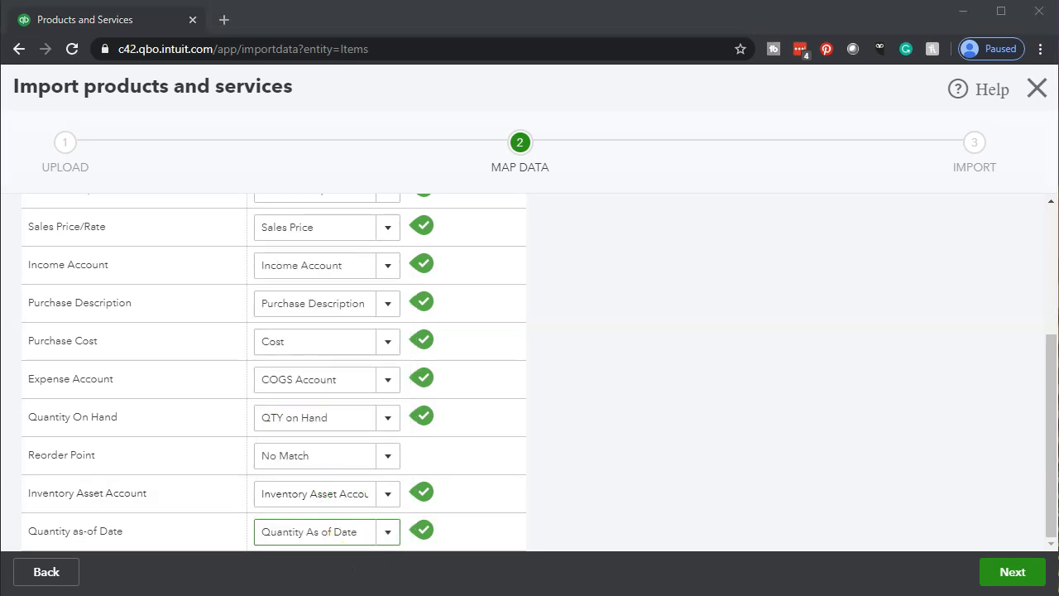
# - Switch to Excel and fill the Quantity As of Date heading in K1 green
pyautogui.hotkey('alt', 'Tab')
pyautogui.rightClick(616, 215)
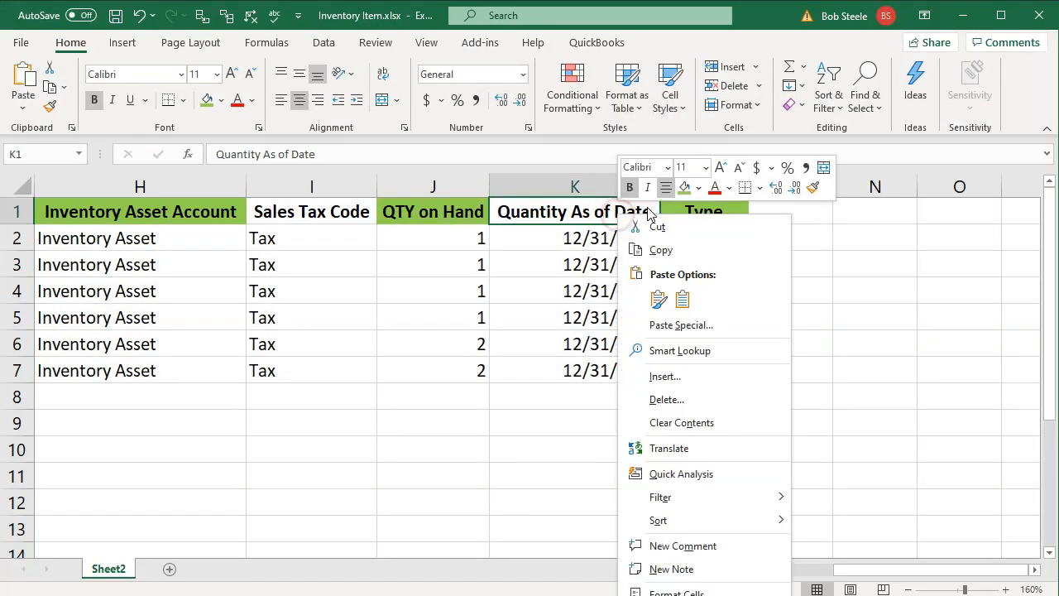
pyautogui.press('Escape')
# - Compare the Product/Service Name field with the sheet's description columns, and map Product/Service Name to Sales Description in QuickBooks
pyautogui.hotkey('alt', 'Tab')
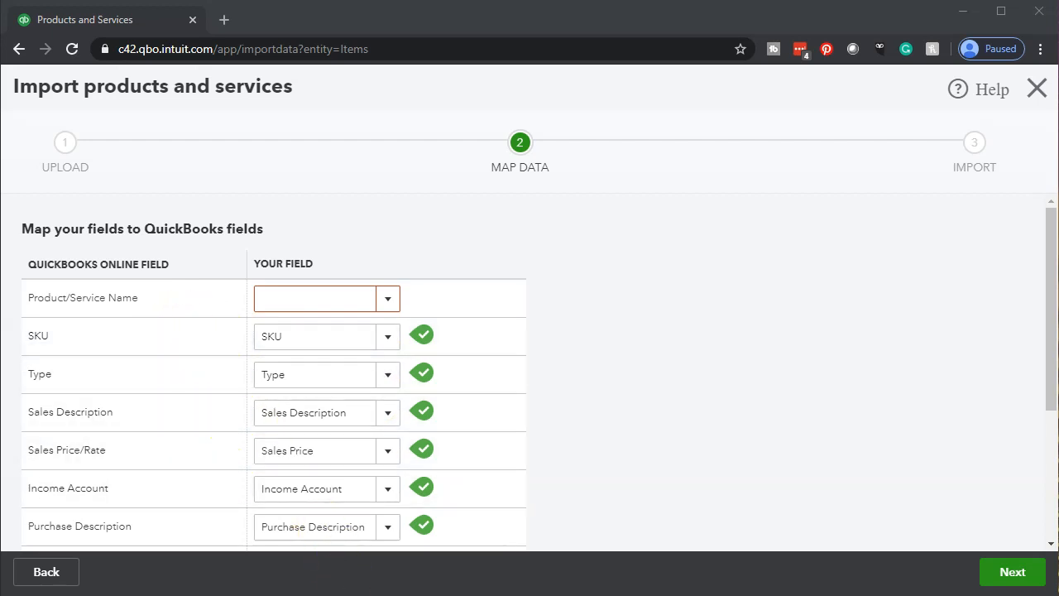
pyautogui.hotkey('alt', 'Tab')
pyautogui.click(367, 450)
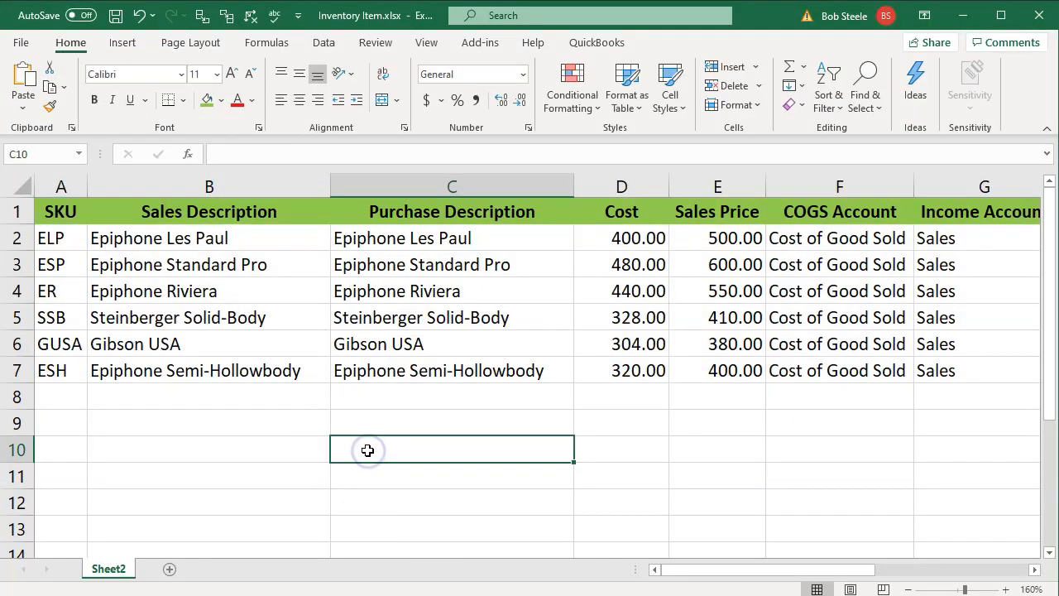
pyautogui.press('Left')
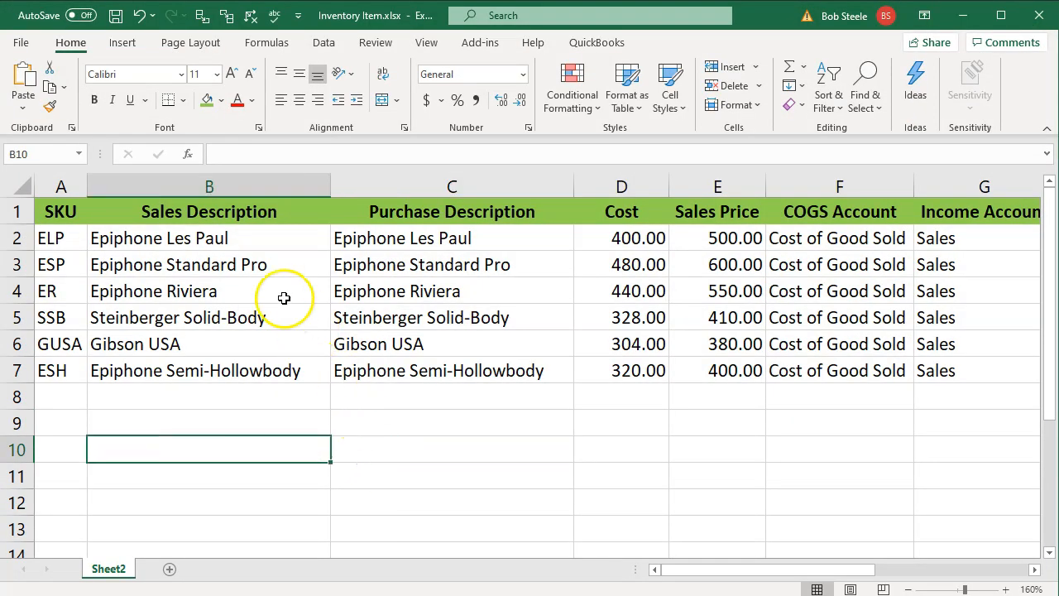
pyautogui.click(257, 247)
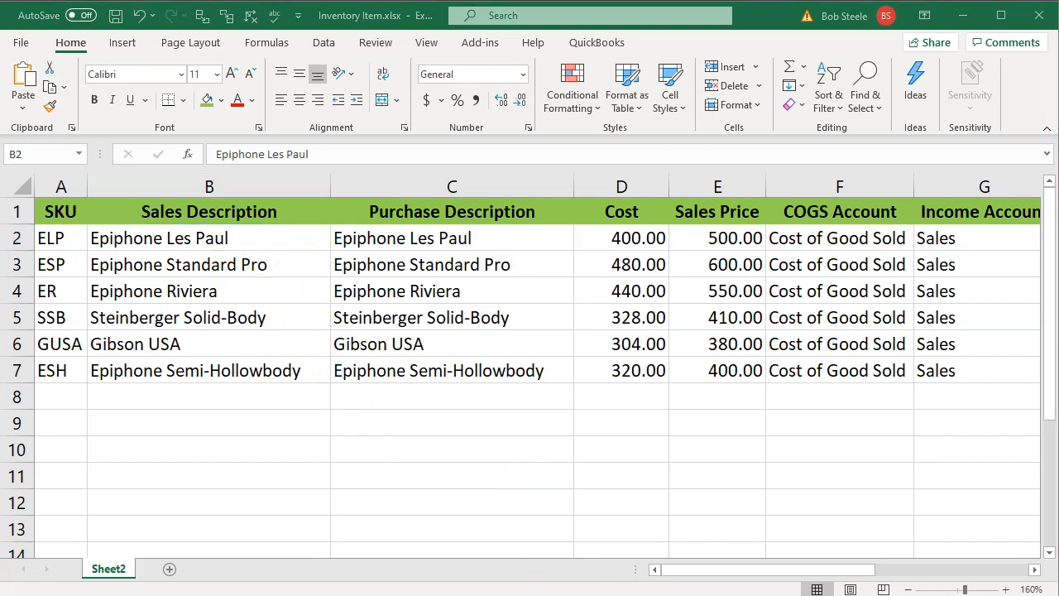
pyautogui.hotkey('alt', 'Tab')
pyautogui.click(385, 301)
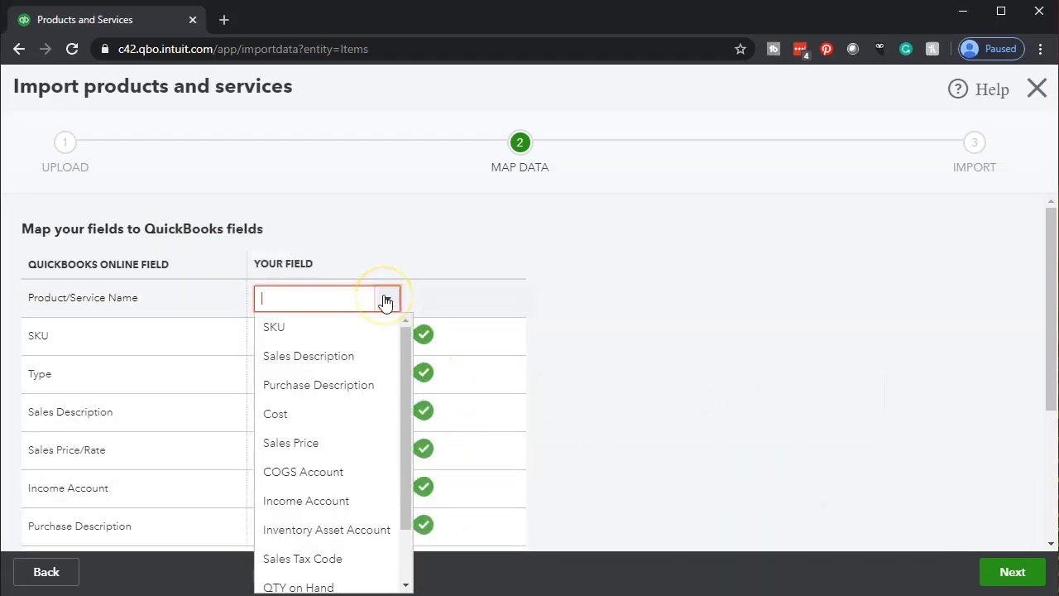
pyautogui.click(375, 336)
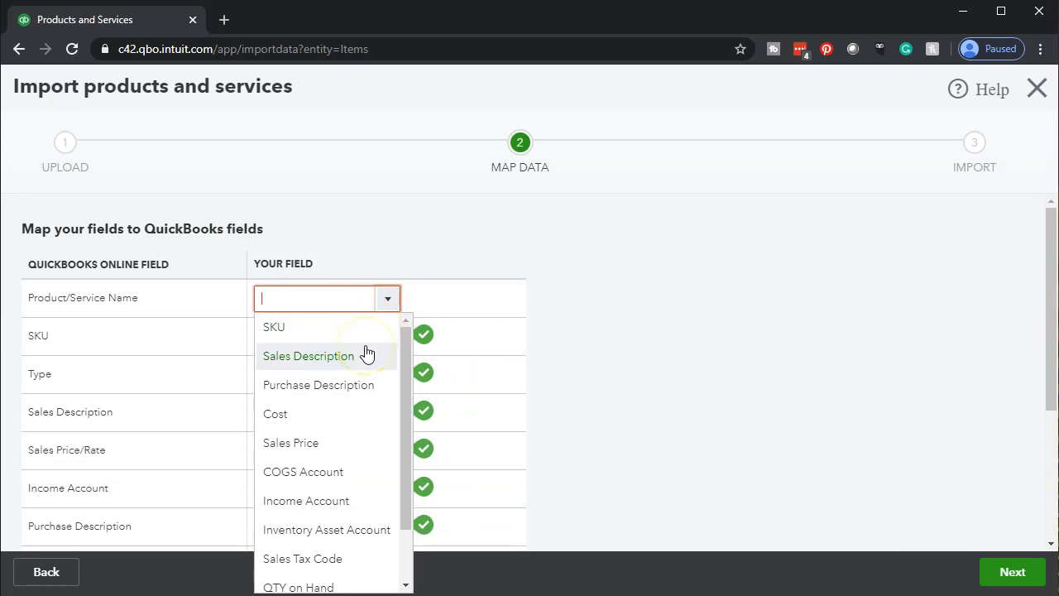
pyautogui.click(367, 355)
# - Look through the column choices for the Reorder Point field and leave it at No Match
pyautogui.scroll(-5, 560, 339)
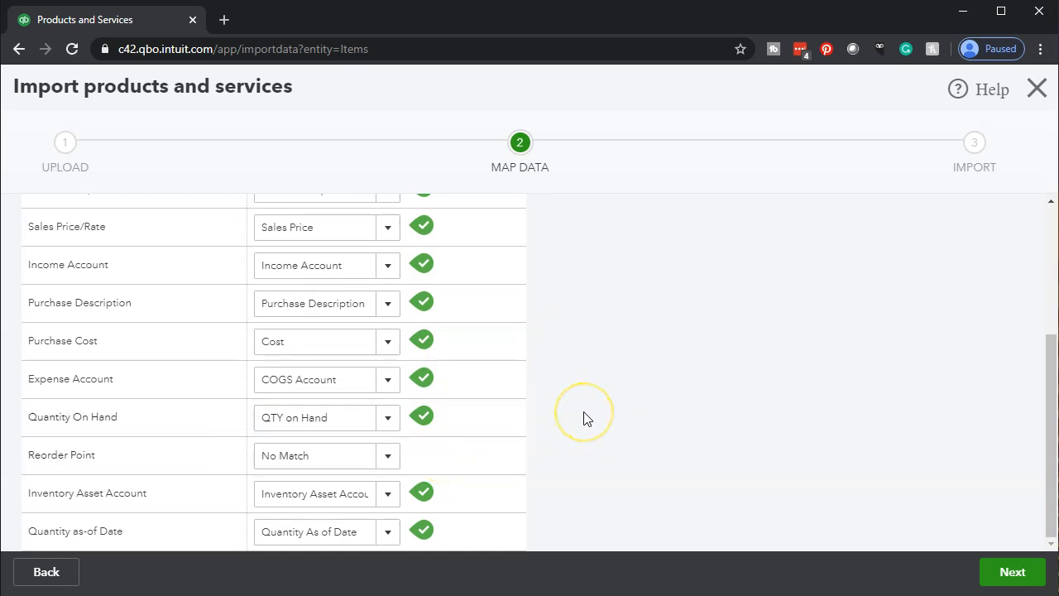
pyautogui.click(388, 457)
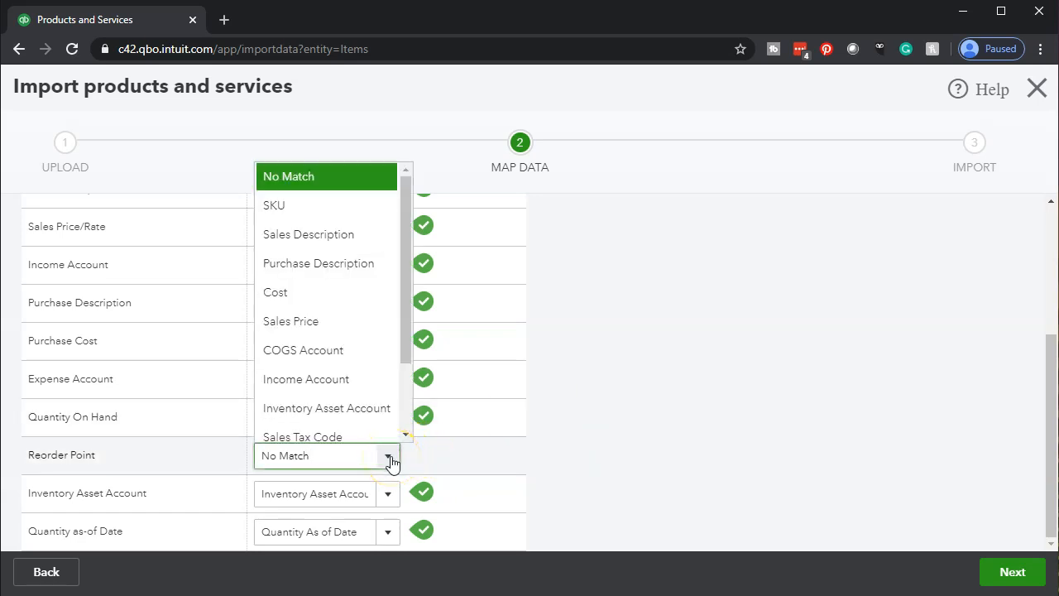
pyautogui.click(799, 382)
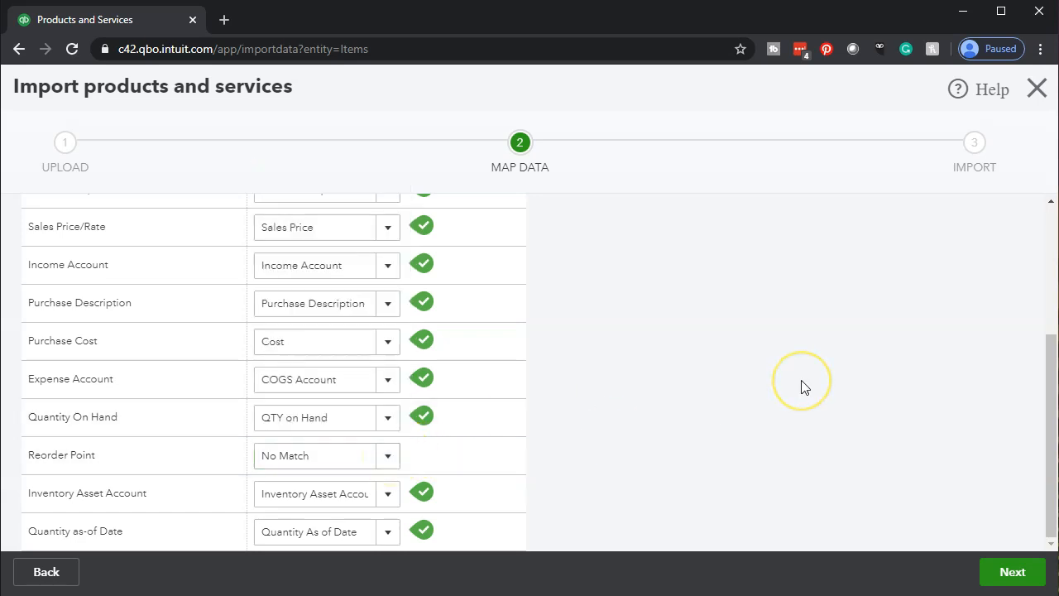
pyautogui.click(793, 390)
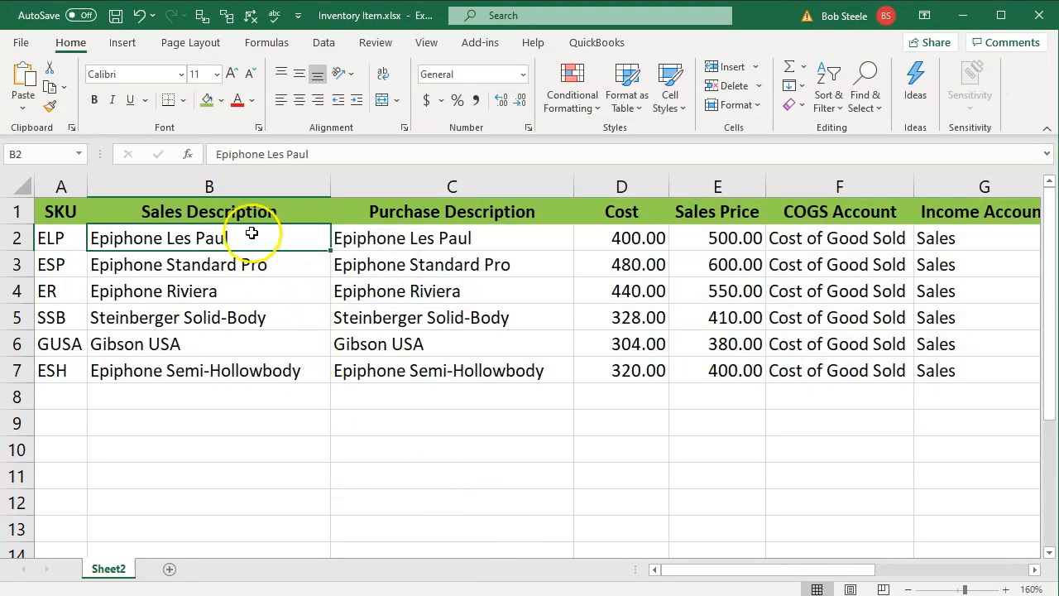
# - Check the row 1 headings in the Excel sheet for columns not filled green, and inspect the Sales Tax Code column
pyautogui.click(250, 234)
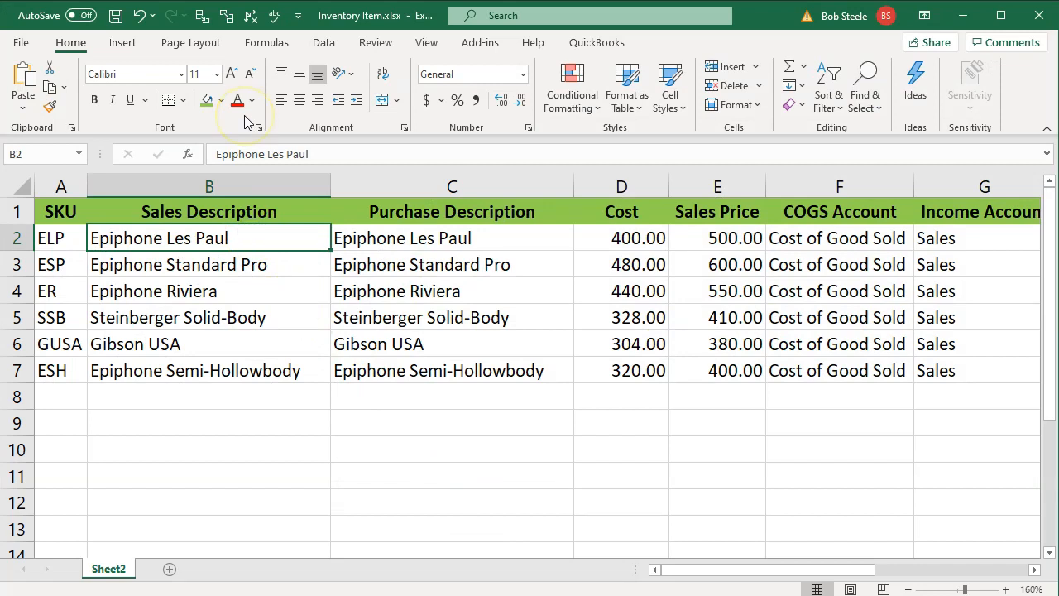
pyautogui.press('Left')
pyautogui.press('Up')
pyautogui.press('Right')
pyautogui.press('Right')
pyautogui.press('Right')
pyautogui.press('Right')
pyautogui.press('Right')
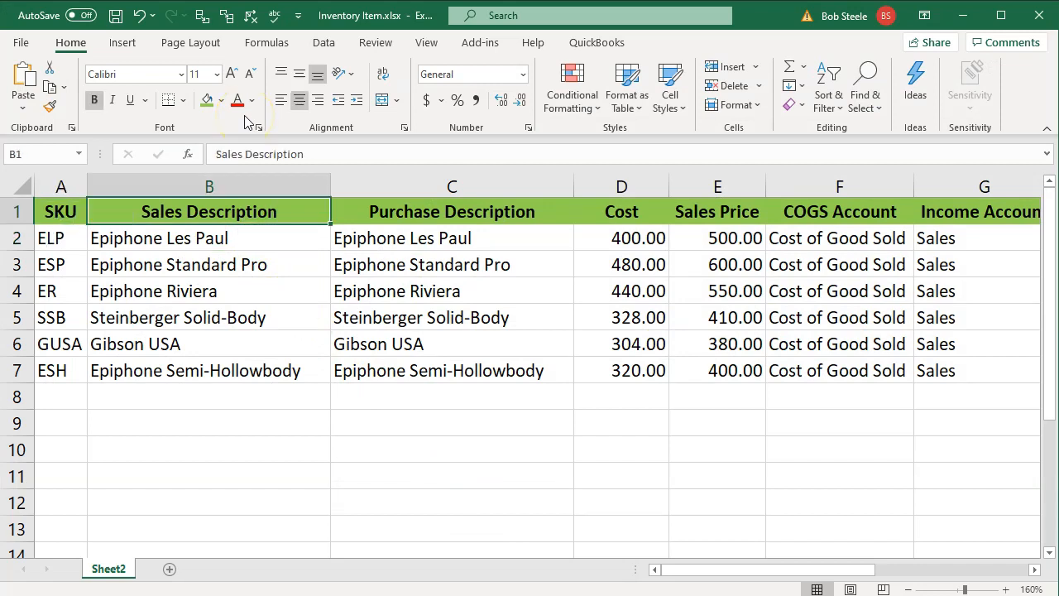
pyautogui.press('Right')
pyautogui.press('Right')
pyautogui.press('Right')
pyautogui.press('Right')
pyautogui.press('Right')
pyautogui.press('Right')
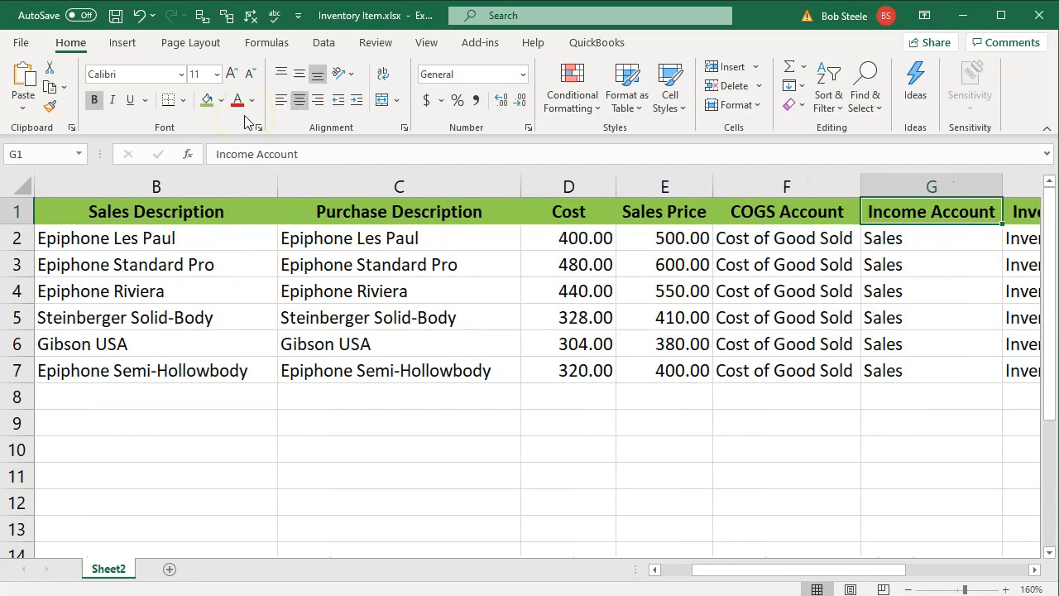
pyautogui.press('Right')
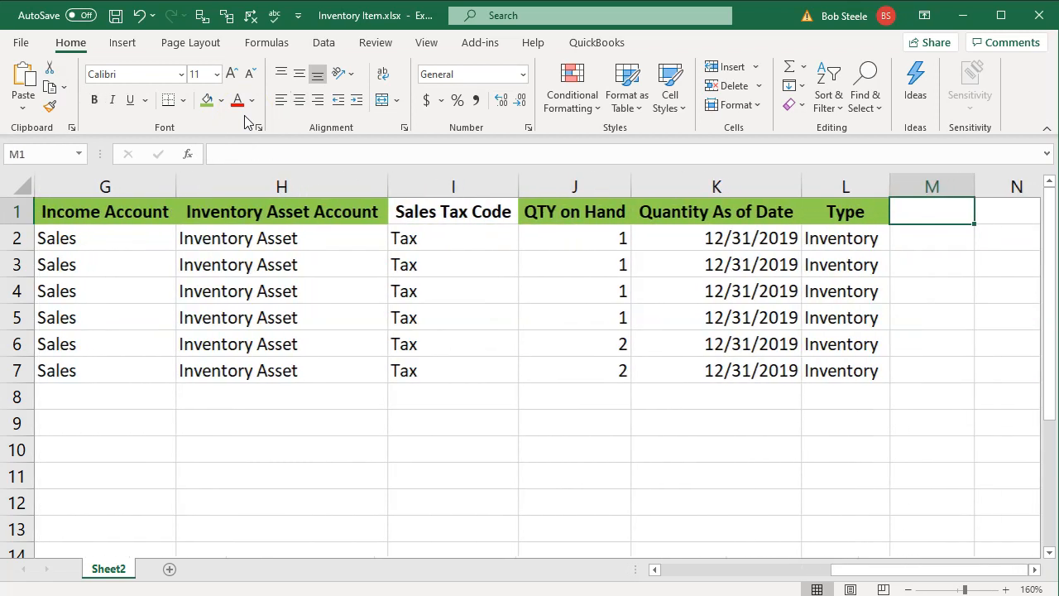
pyautogui.press('Left')
pyautogui.press('Left')
pyautogui.press('Left')
pyautogui.press('Left')
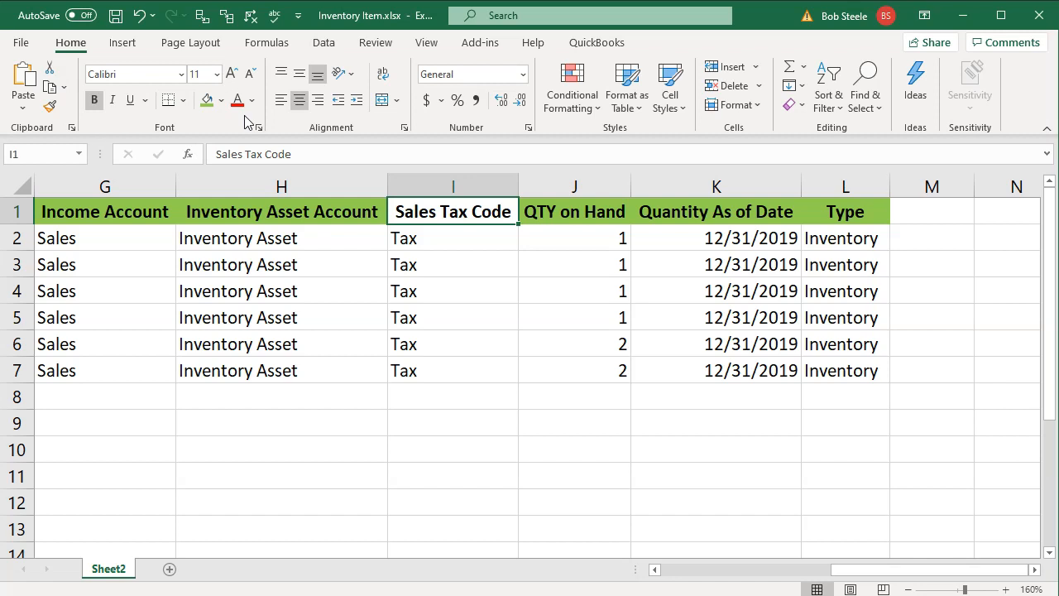
pyautogui.click(470, 266)
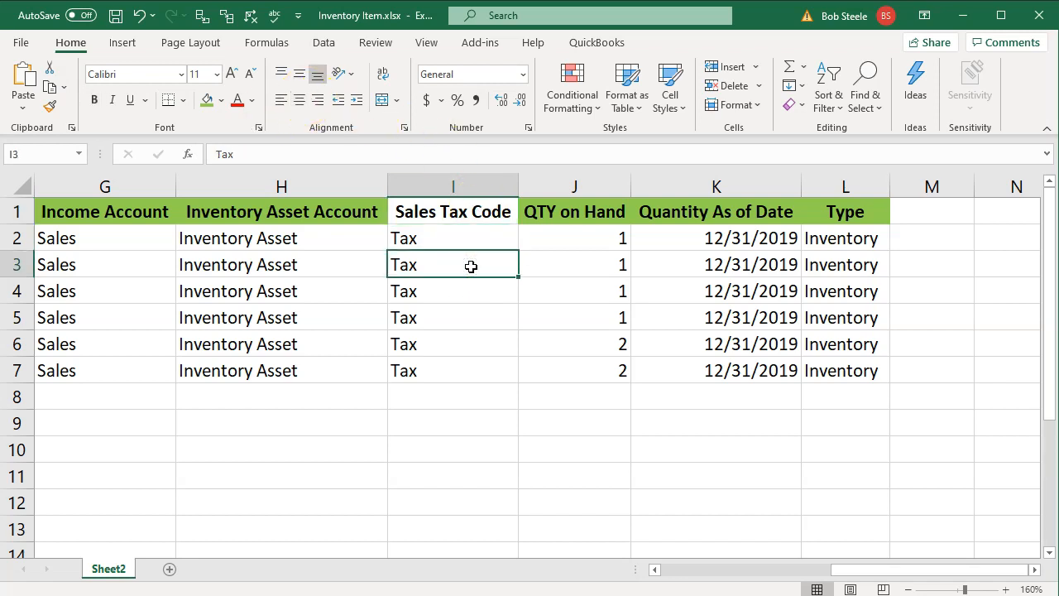
# - Return to QuickBooks and advance from the completed field mapping to the Import stage
pyautogui.click(961, 13)
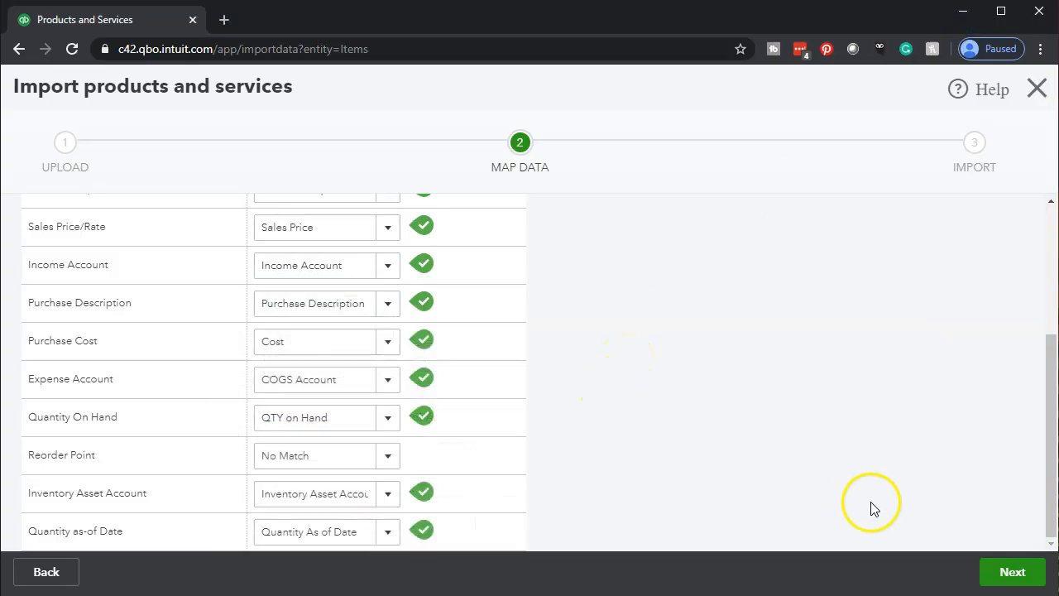
pyautogui.click(994, 583)
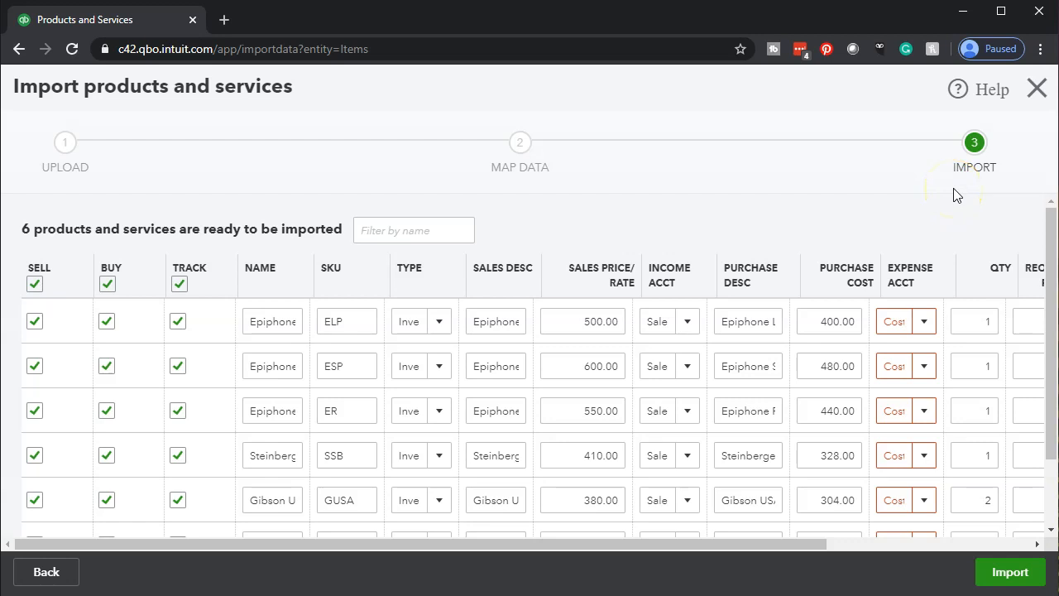
pyautogui.click(912, 204)
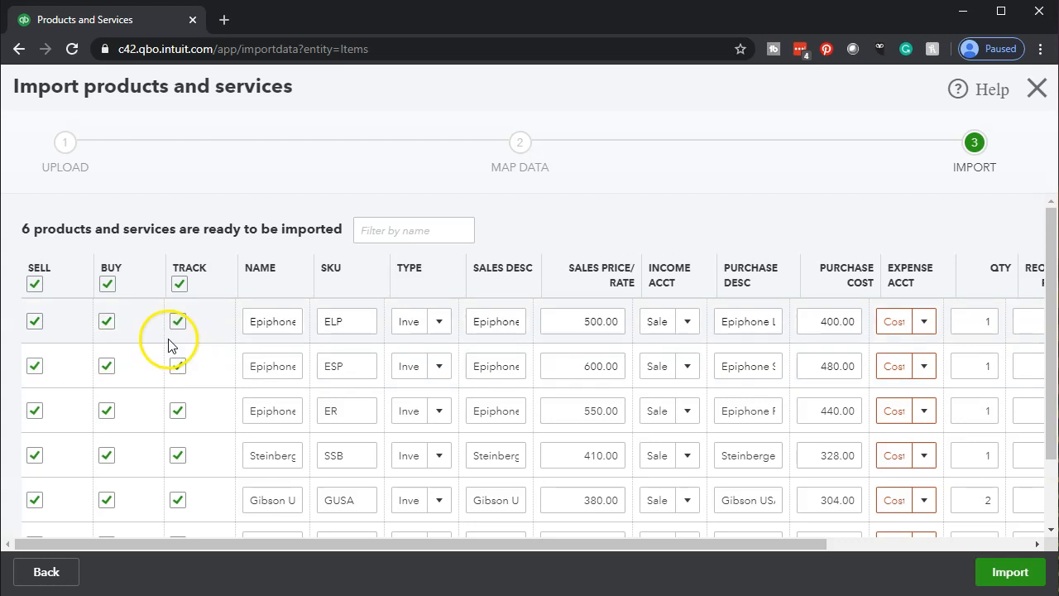
# - Widen the Name column in the import preview so the full product names can be read
pyautogui.click(315, 277)
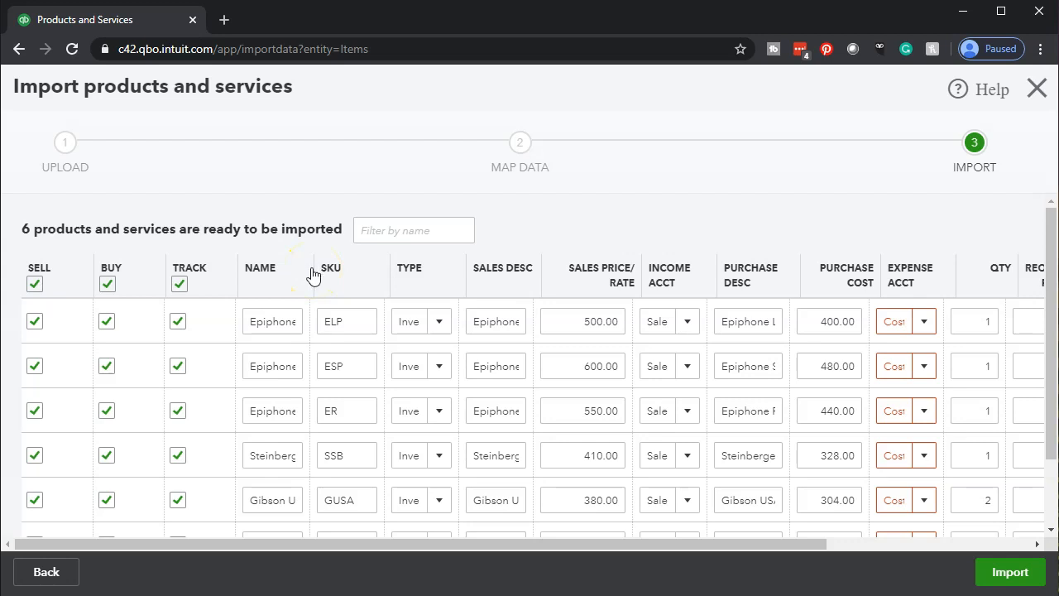
pyautogui.moveTo(313, 273); pyautogui.dragTo(393, 281)
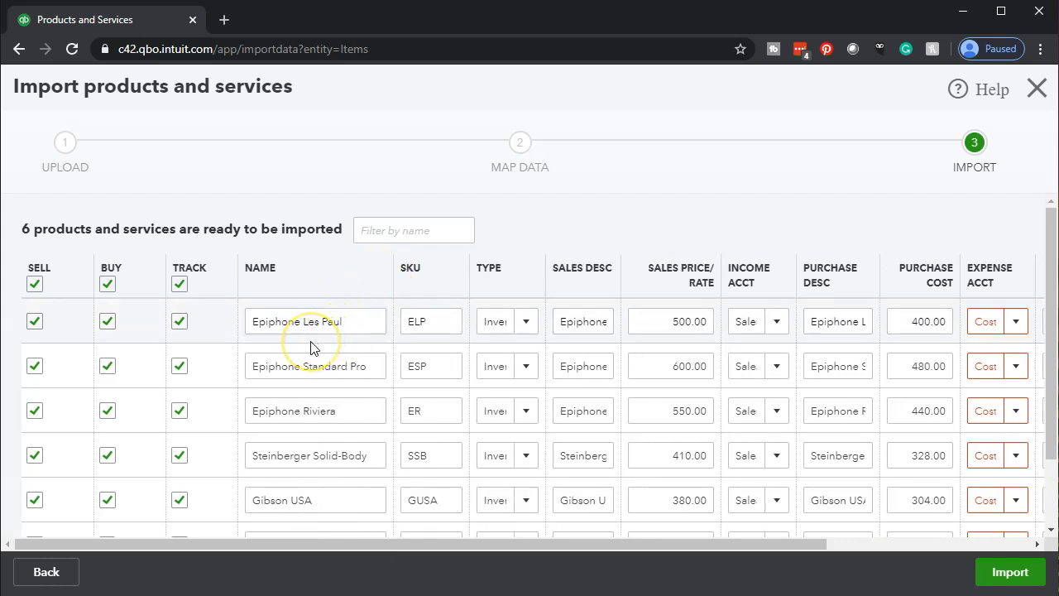
pyautogui.click(303, 400)
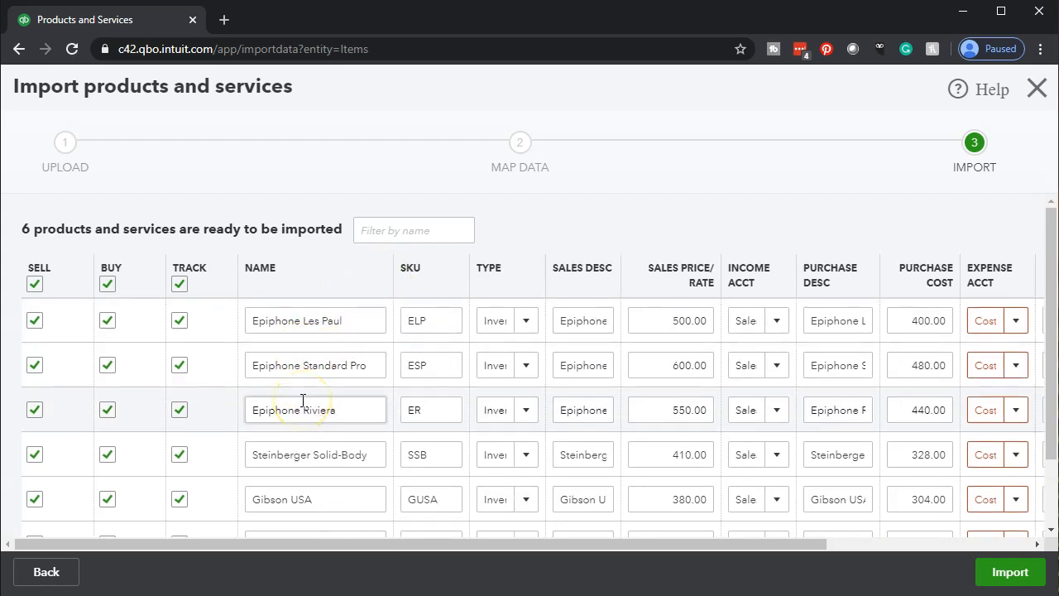
# - Review the SKU and the available Type choices for the Epiphone Les Paul row
pyautogui.click(439, 315)
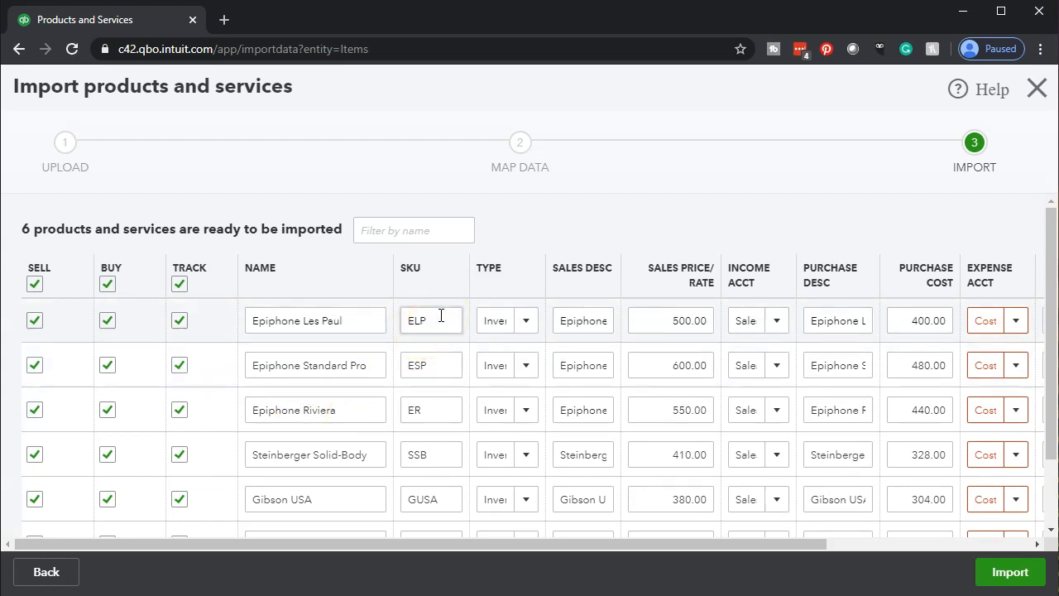
pyautogui.press('Tab')
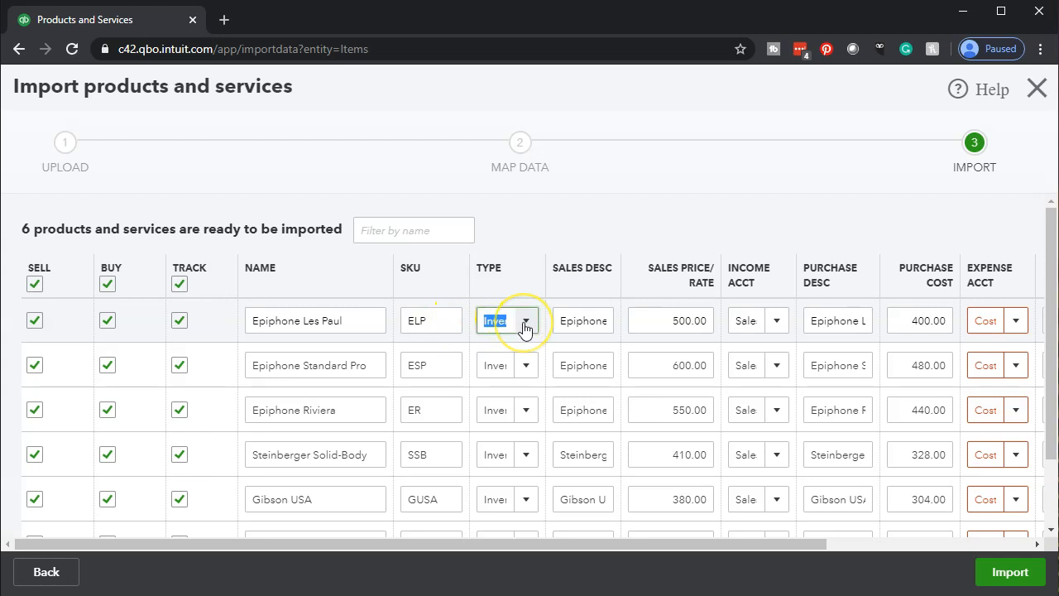
pyautogui.click(525, 324)
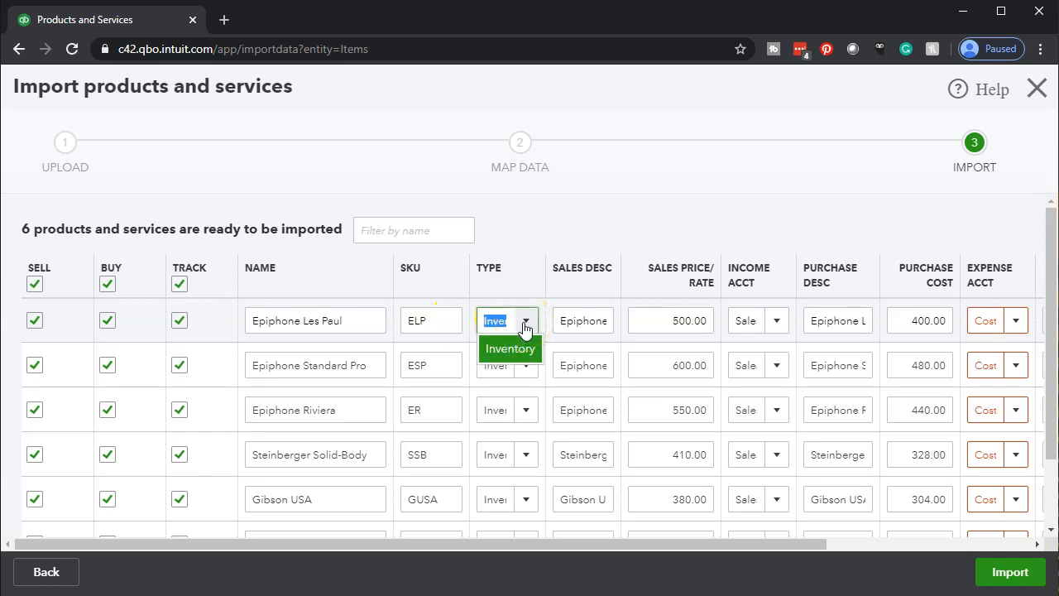
# - Close the Type choices for the Epiphone Les Paul row and widen the Sales Desc column to read the full descriptions
pyautogui.click(525, 324)
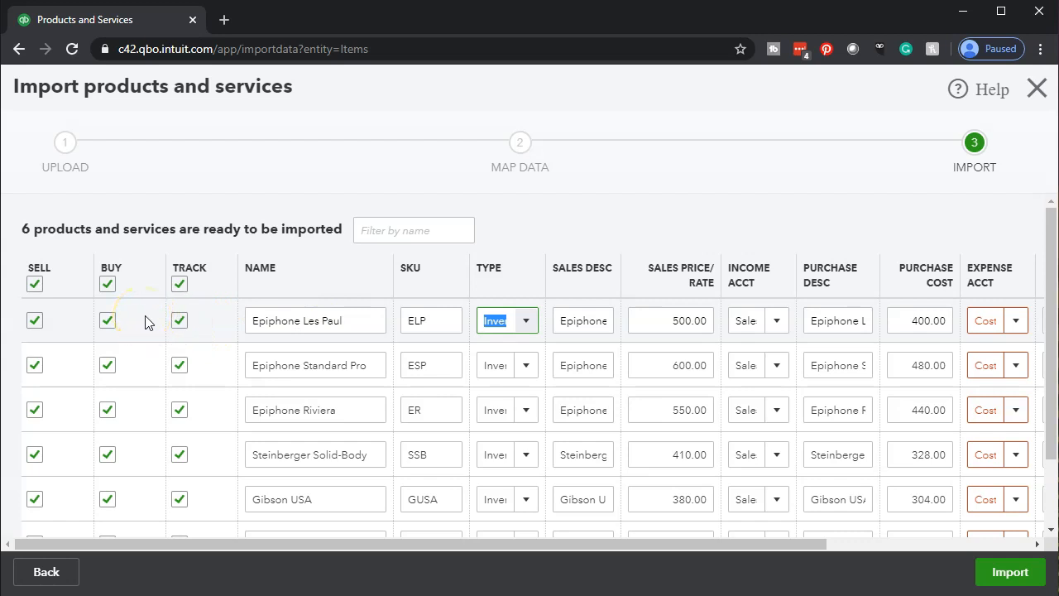
pyautogui.click(560, 330)
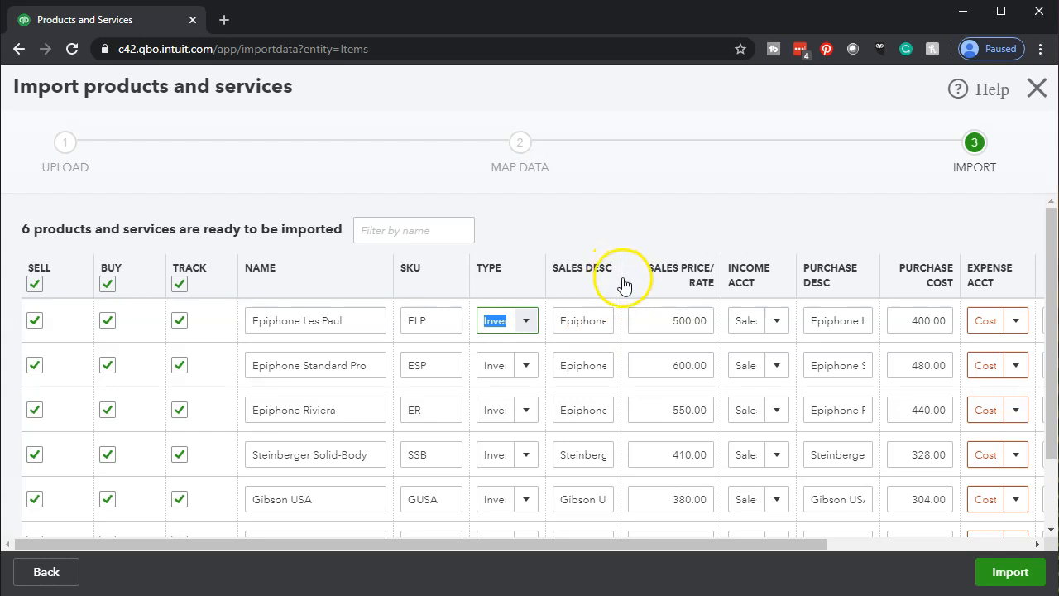
pyautogui.moveTo(620, 280); pyautogui.dragTo(699, 282)
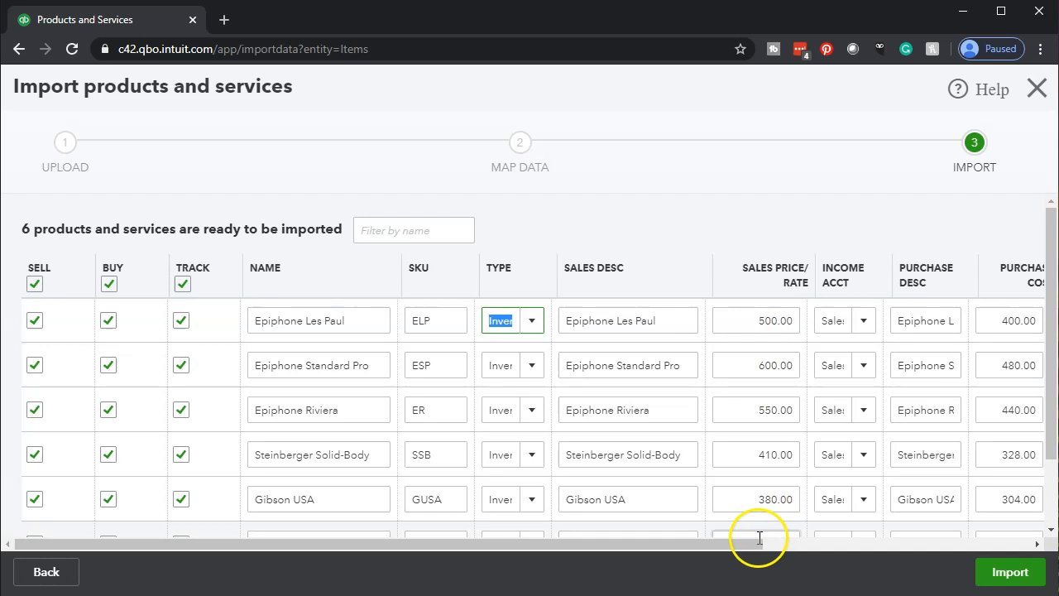
# - Widen the Income Acct column in the import preview so the assigned income accounts can be read
pyautogui.moveTo(751, 547); pyautogui.dragTo(1006, 540)
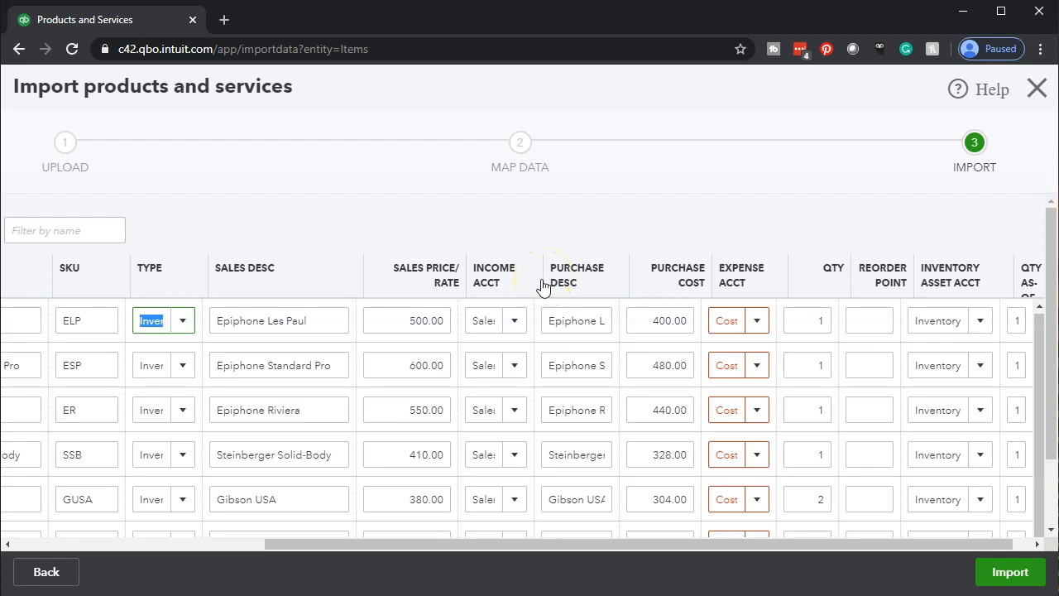
pyautogui.moveTo(550, 283); pyautogui.dragTo(564, 287)
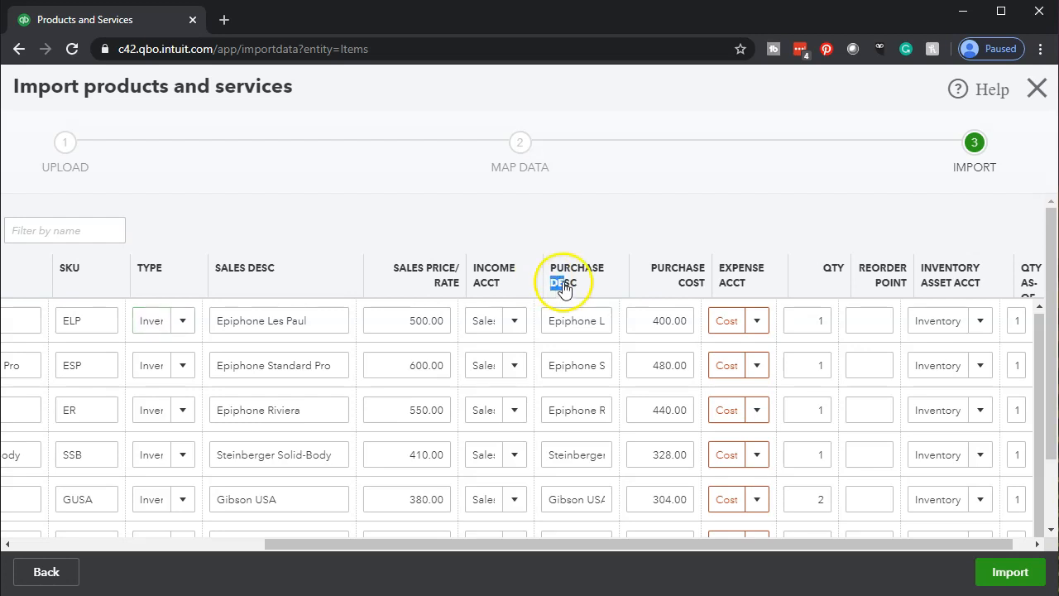
pyautogui.click(549, 278)
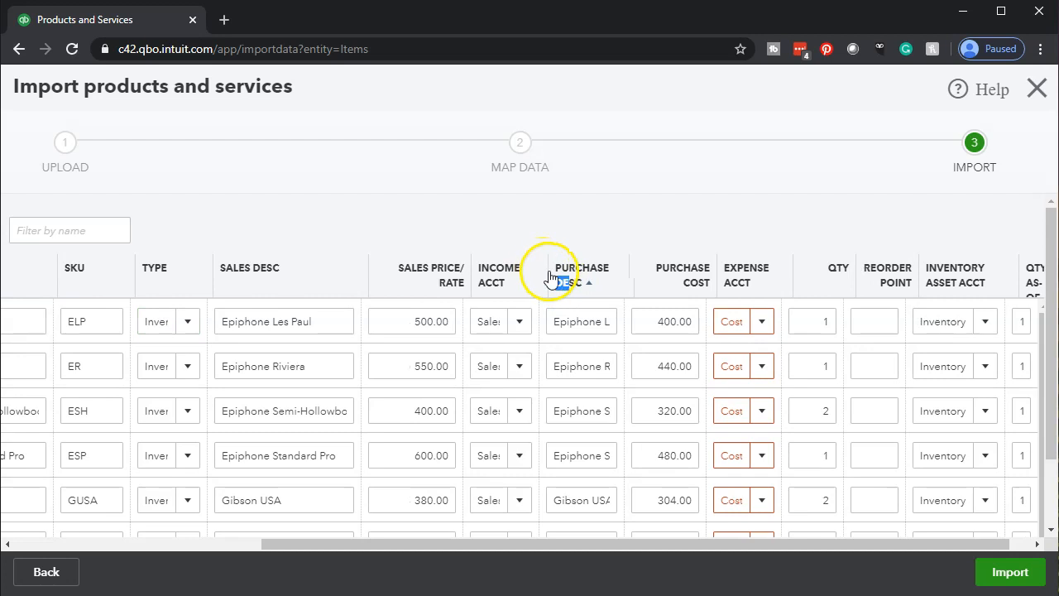
pyautogui.moveTo(543, 274); pyautogui.dragTo(590, 284)
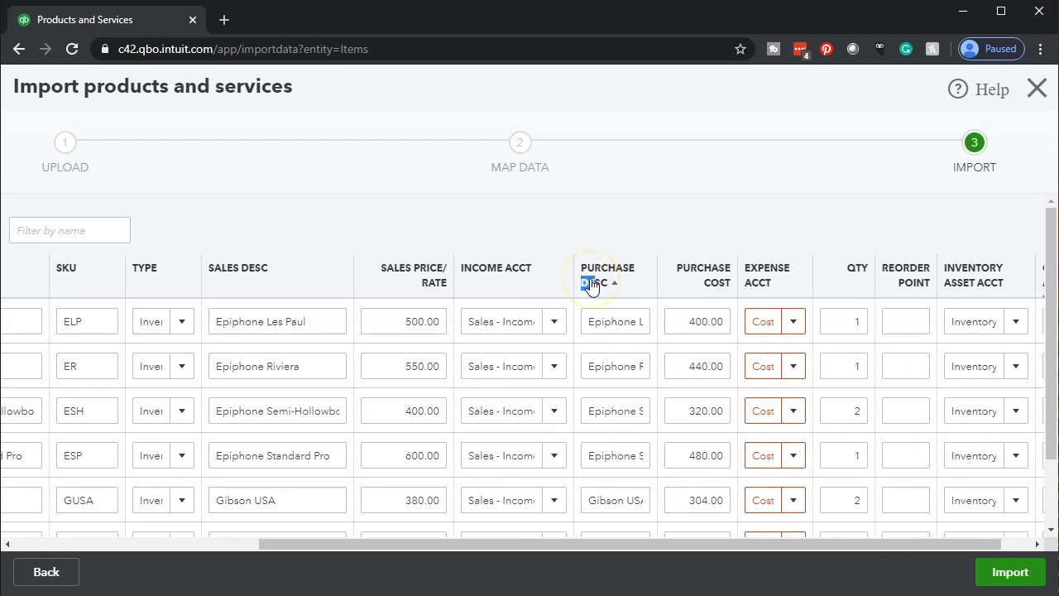
# - Set the income account of Epiphone Les Paul and Epiphone Riviera to Sales of Product Income - Income
pyautogui.click(555, 317)
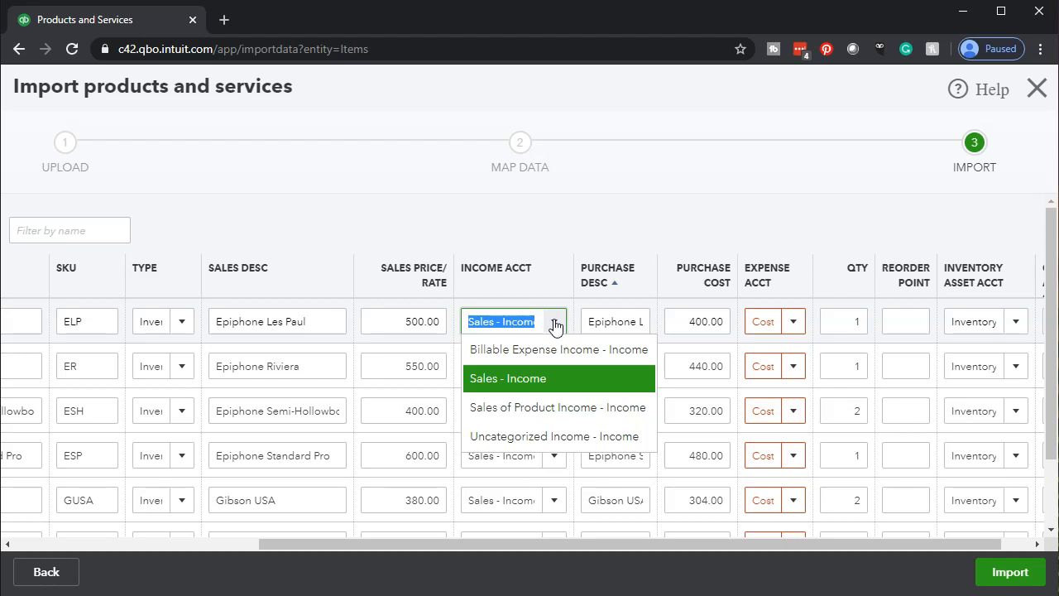
pyautogui.click(563, 406)
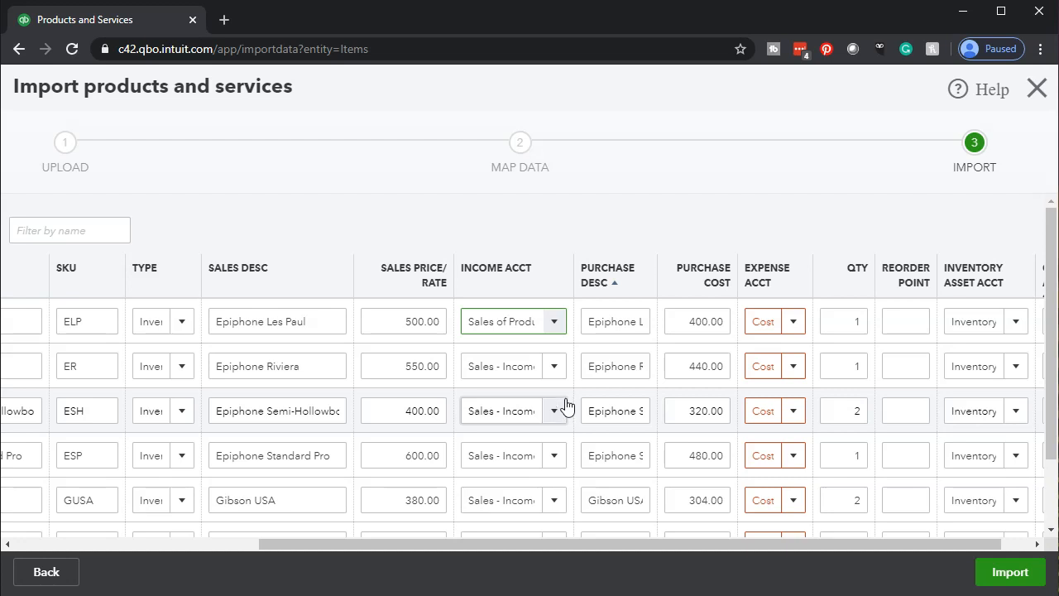
pyautogui.click(559, 373)
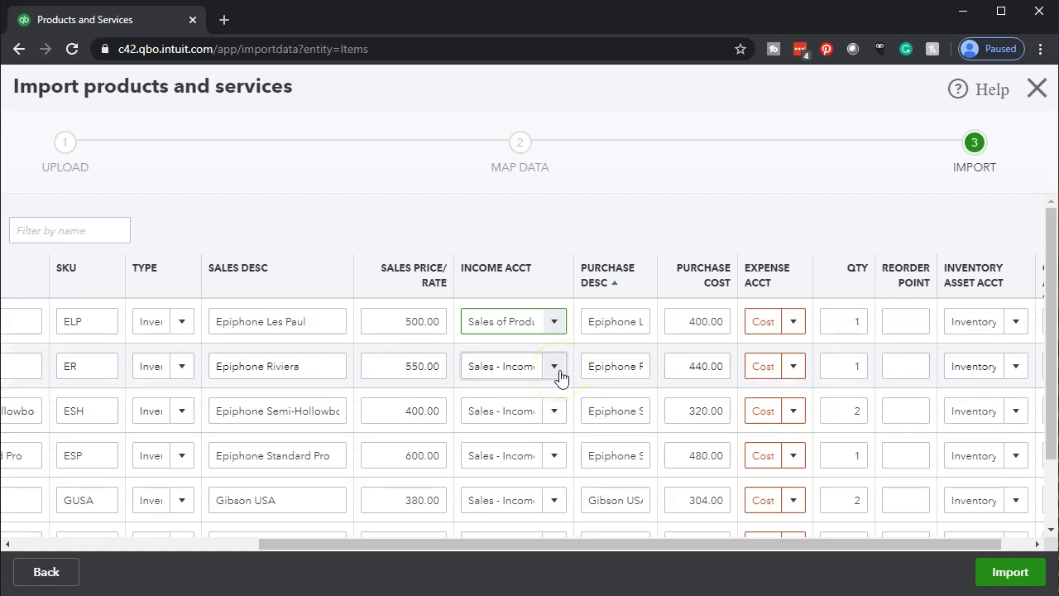
pyautogui.click(559, 373)
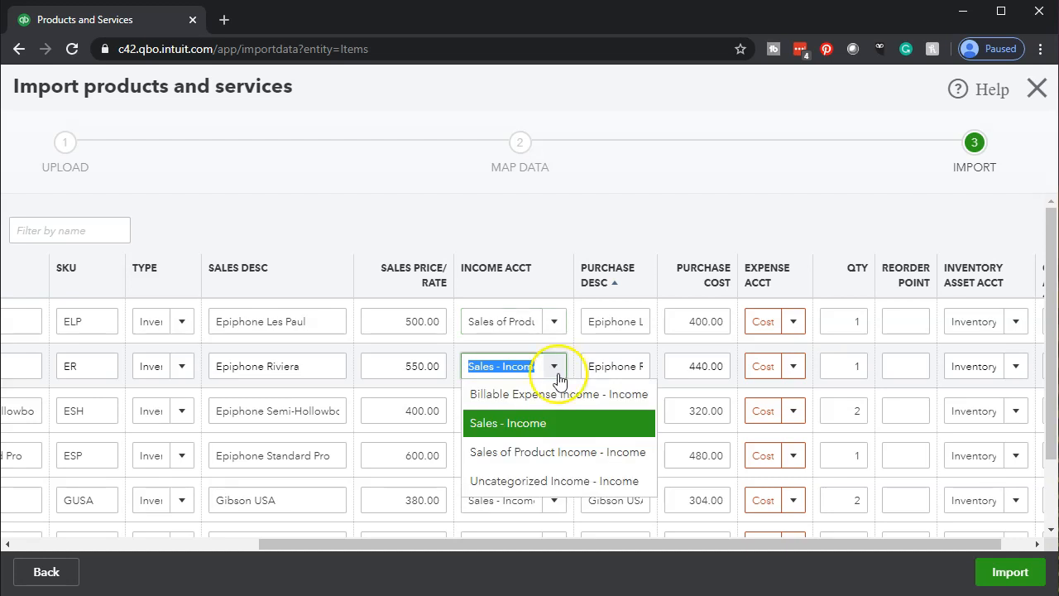
pyautogui.click(545, 450)
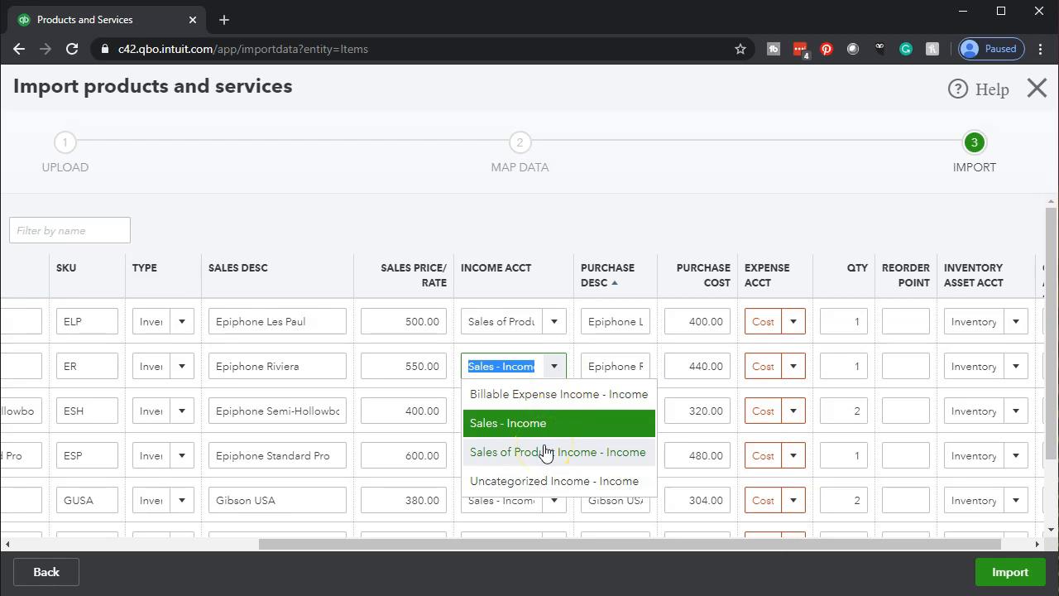
pyautogui.click(545, 452)
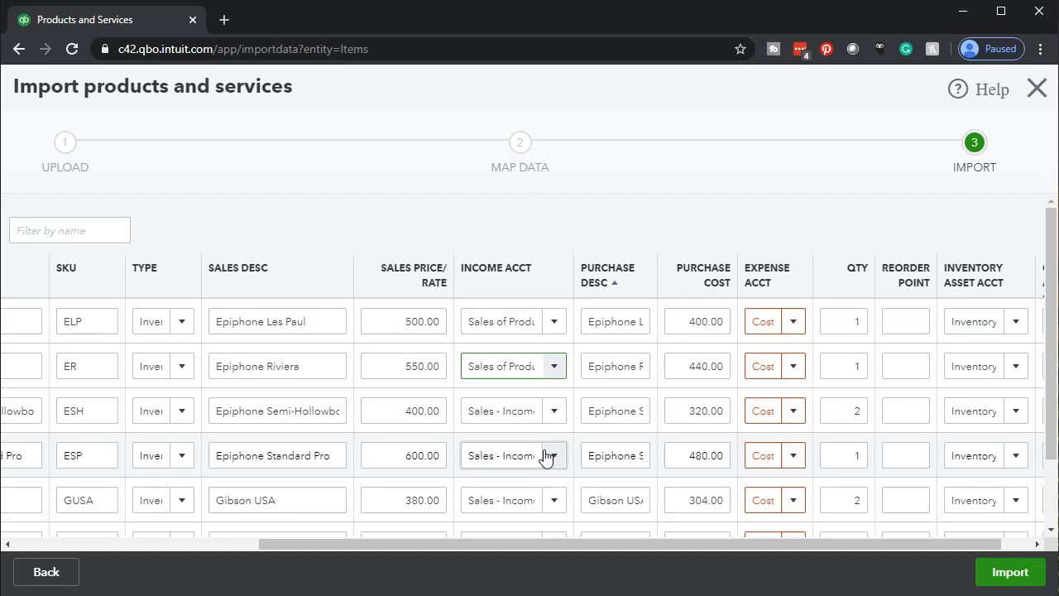
# - Assign Sales of Product Income - Income to the Epiphone Semi-Hollowbody (SKU ESH) and Epiphone Standard Pro rows
pyautogui.click(554, 414)
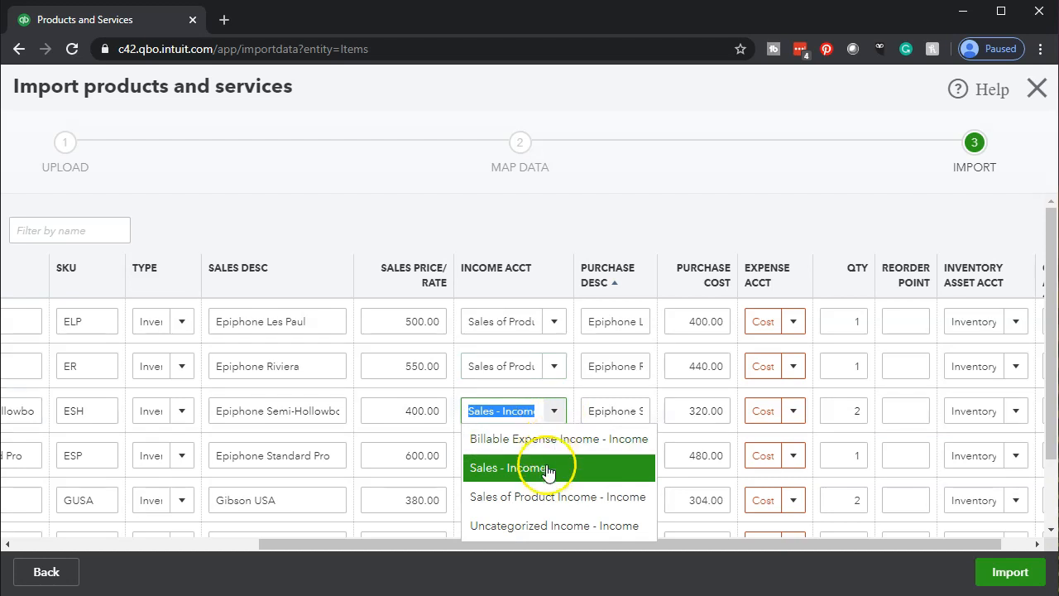
pyautogui.click(546, 499)
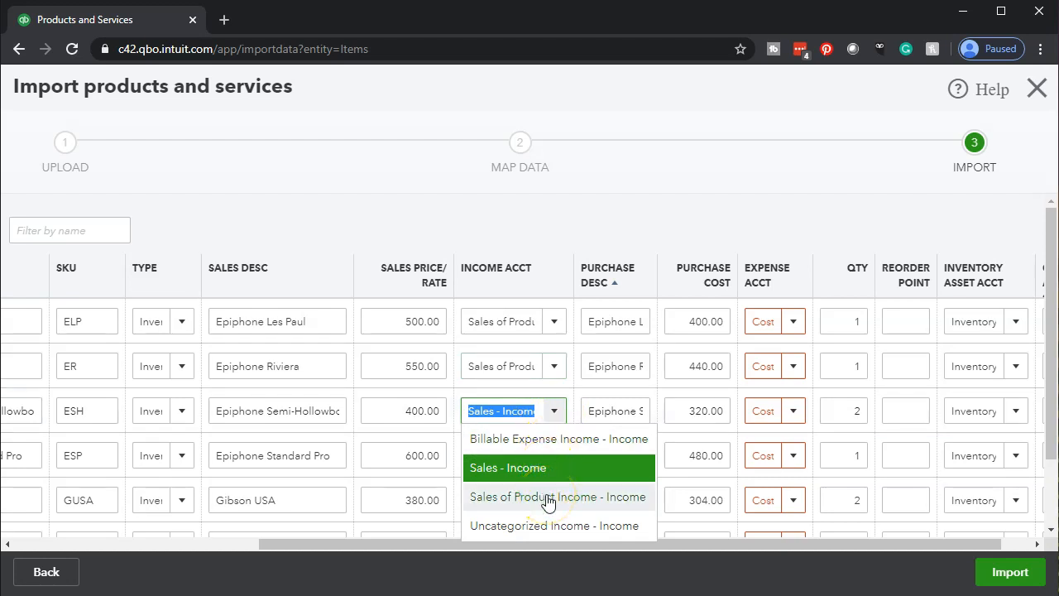
pyautogui.click(549, 454)
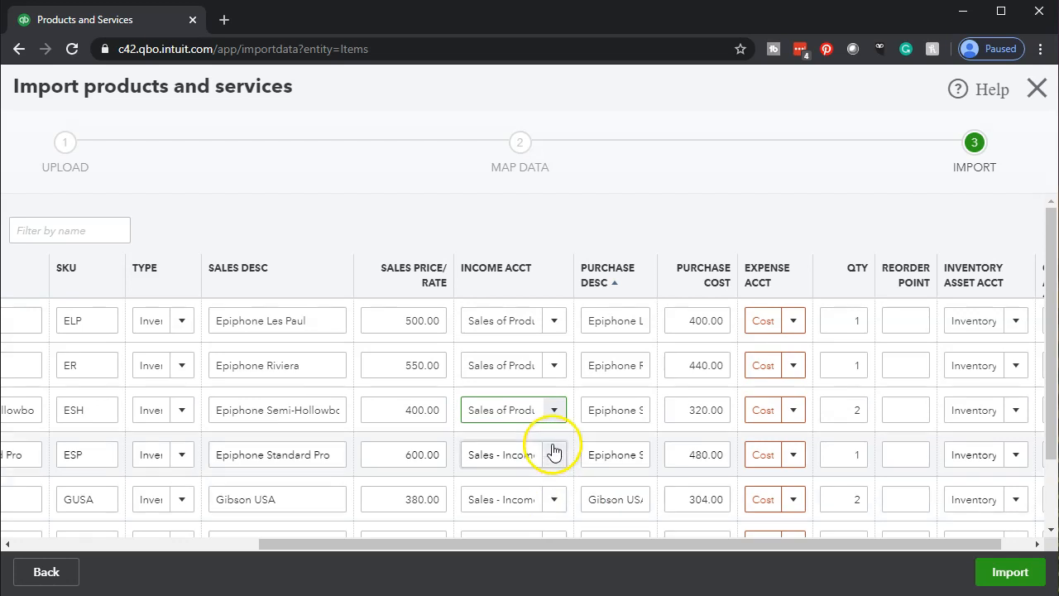
pyautogui.click(546, 540)
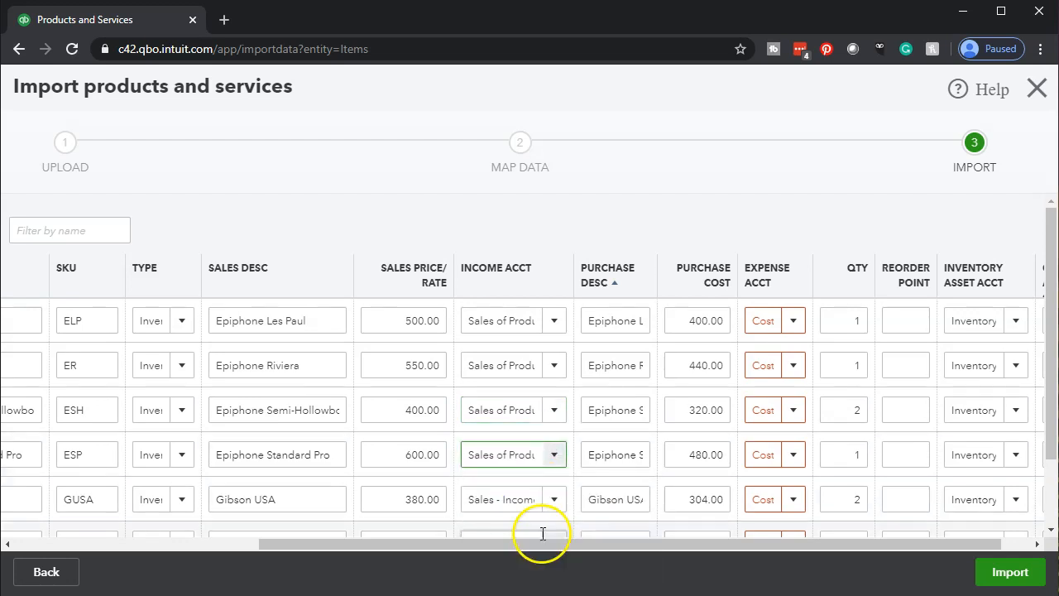
# - Change the income account of Gibson USA and Steinberger Solid-Body to Sales of Product Income - Income
pyautogui.click(555, 501)
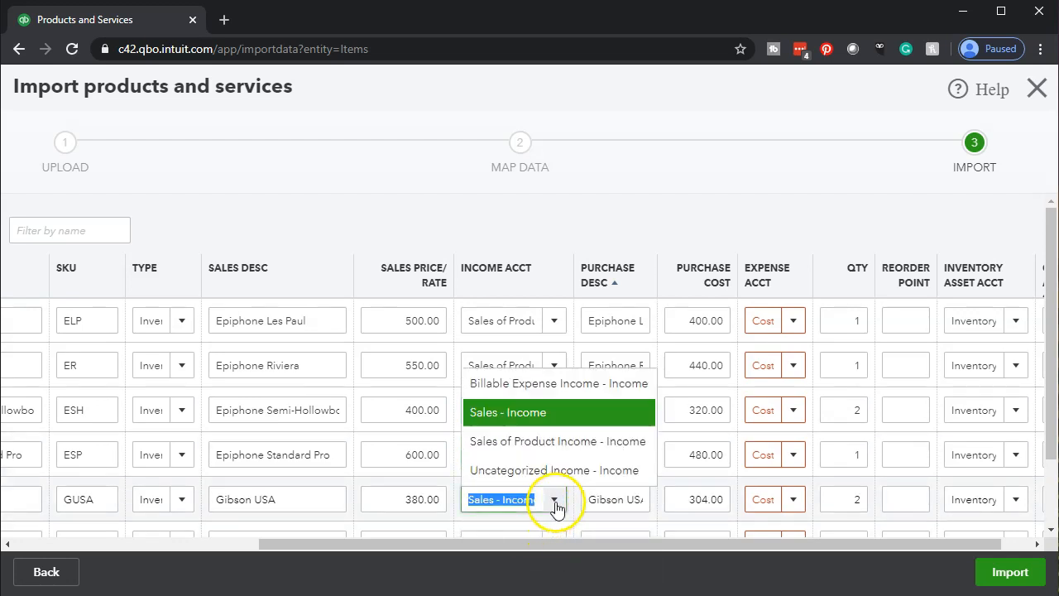
pyautogui.click(551, 445)
pyautogui.moveTo(1048, 380); pyautogui.dragTo(1048, 438)
pyautogui.click(551, 461)
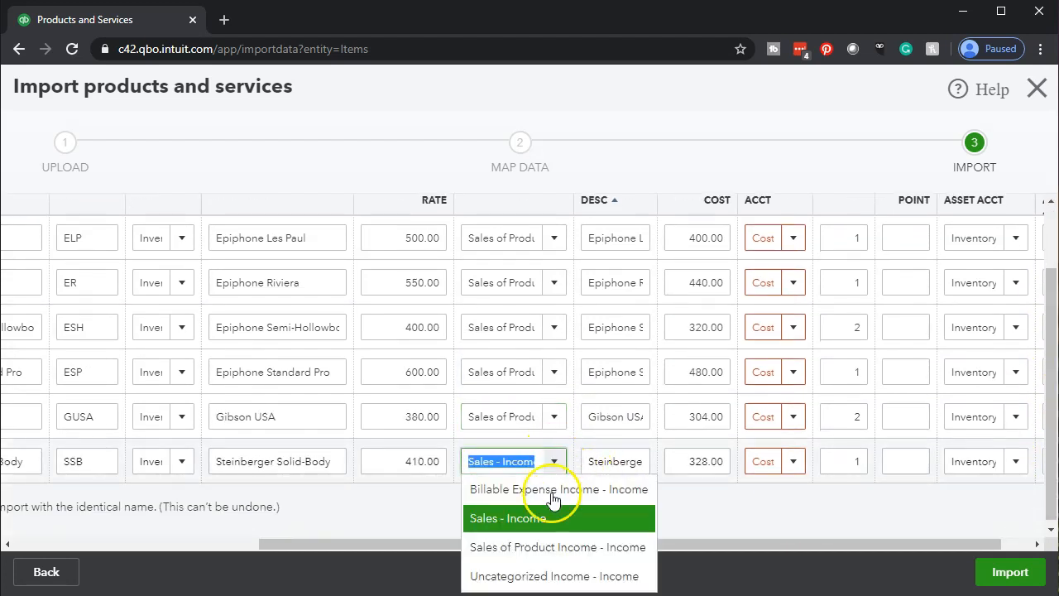
pyautogui.click(549, 546)
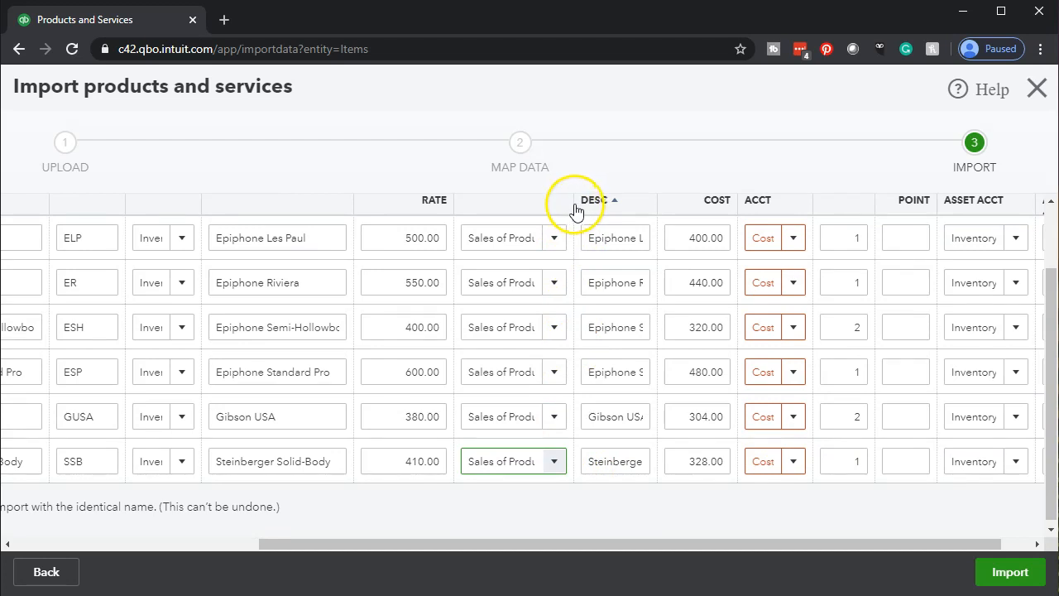
# - Widen the Income Acct column further and check the income account chosen for every item
pyautogui.moveTo(577, 214); pyautogui.dragTo(608, 211)
pyautogui.click(574, 331)
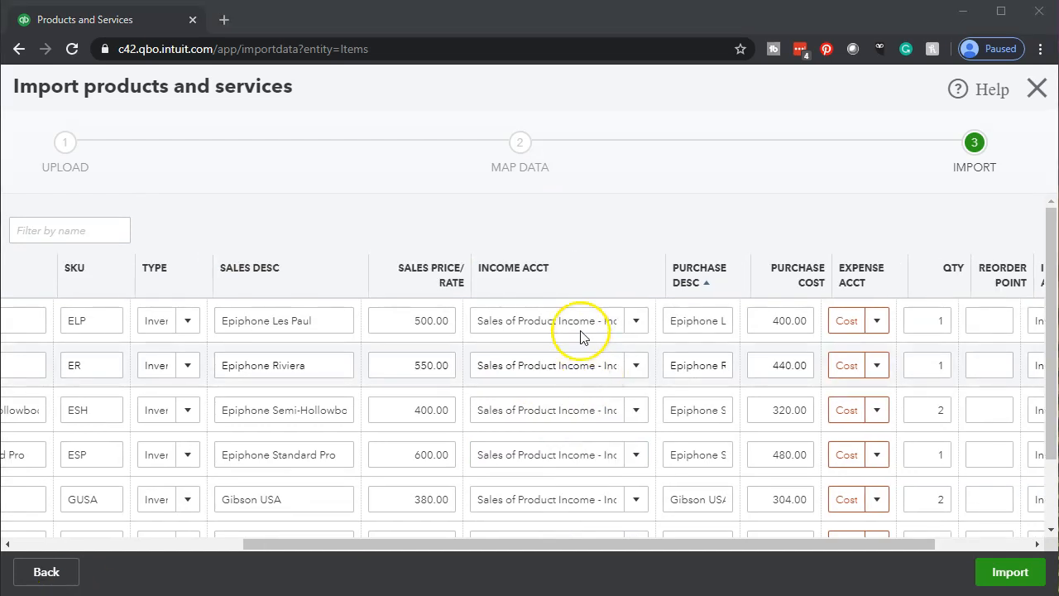
pyautogui.scroll(-1, 577, 335)
pyautogui.scroll(-1, 577, 335)
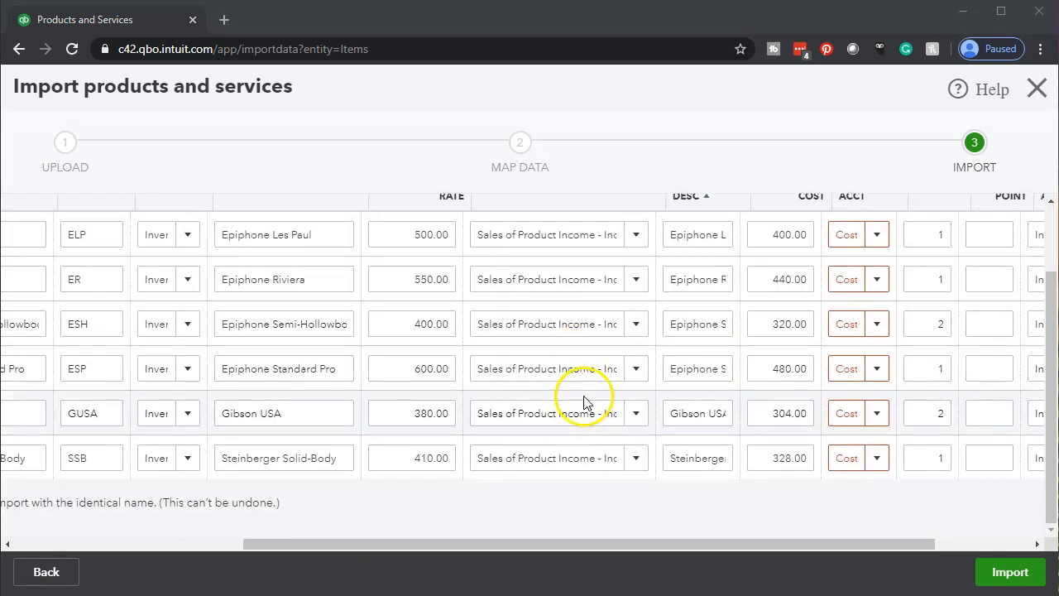
pyautogui.scroll(2, 621, 364)
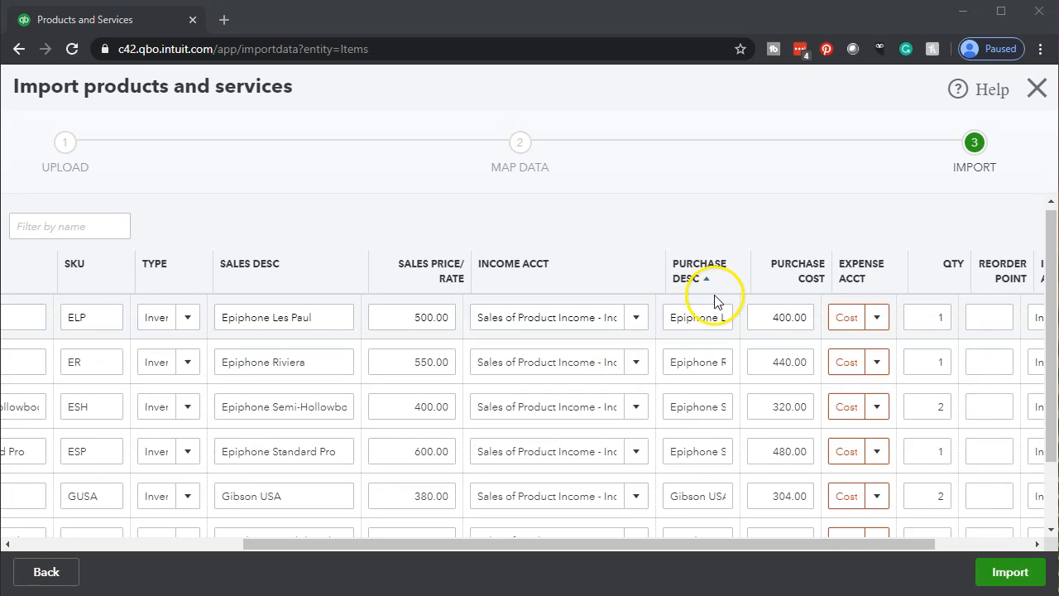
# - Widen the Purchase Desc and Expense Acct columns so their full entries can be read
pyautogui.click(669, 331)
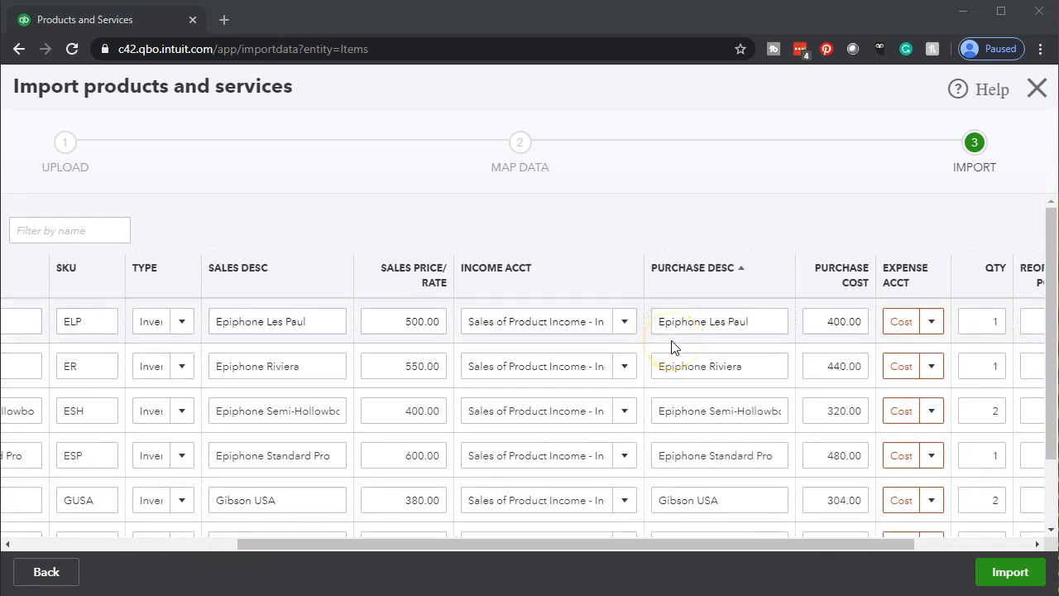
pyautogui.click(281, 415)
pyautogui.click(265, 300)
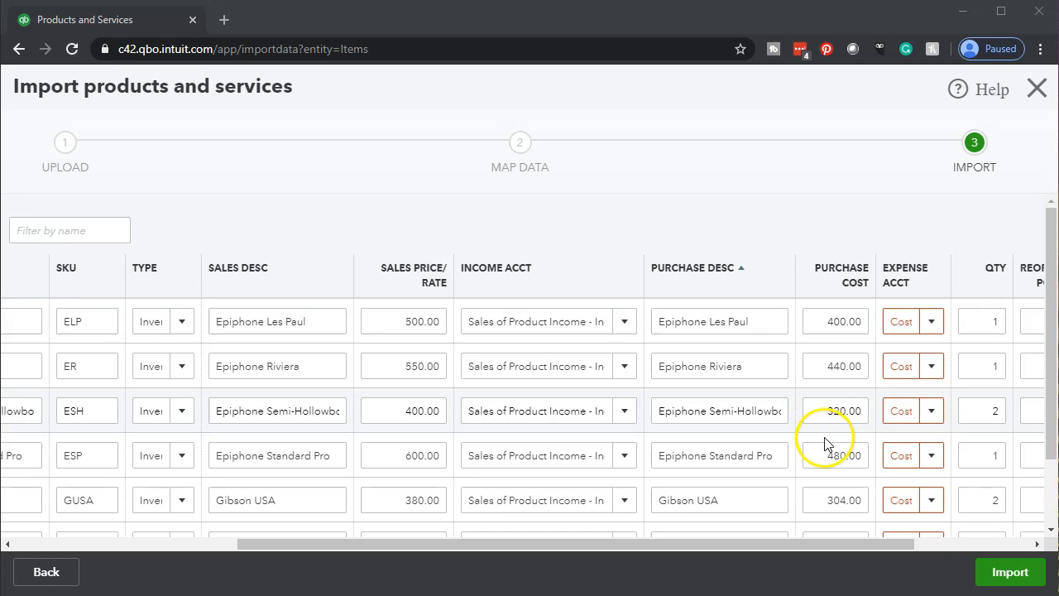
pyautogui.moveTo(824, 545); pyautogui.dragTo(960, 529)
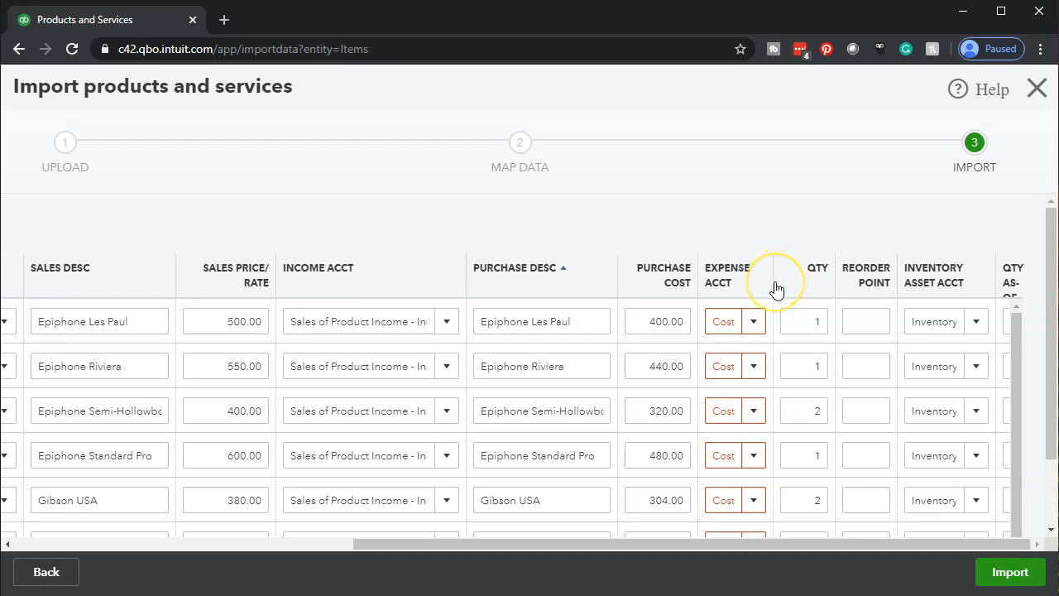
pyautogui.click(753, 322)
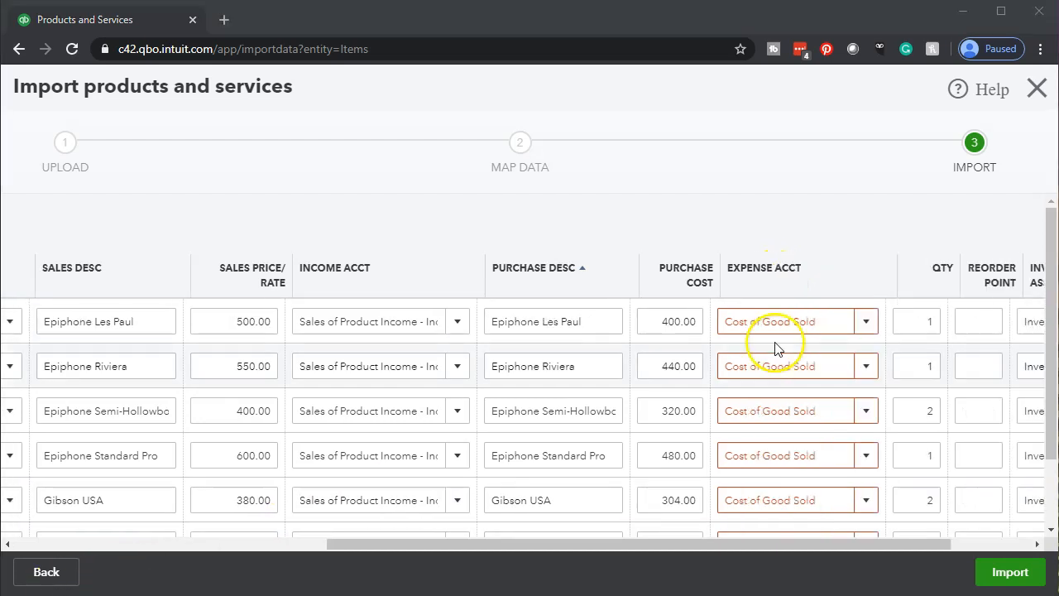
# - Set the expense account of Epiphone Les Paul, Riviera and the ESH Semi-Hollowbody item to Cost of Goods Sold - Cost of Goods Sold
pyautogui.click(865, 322)
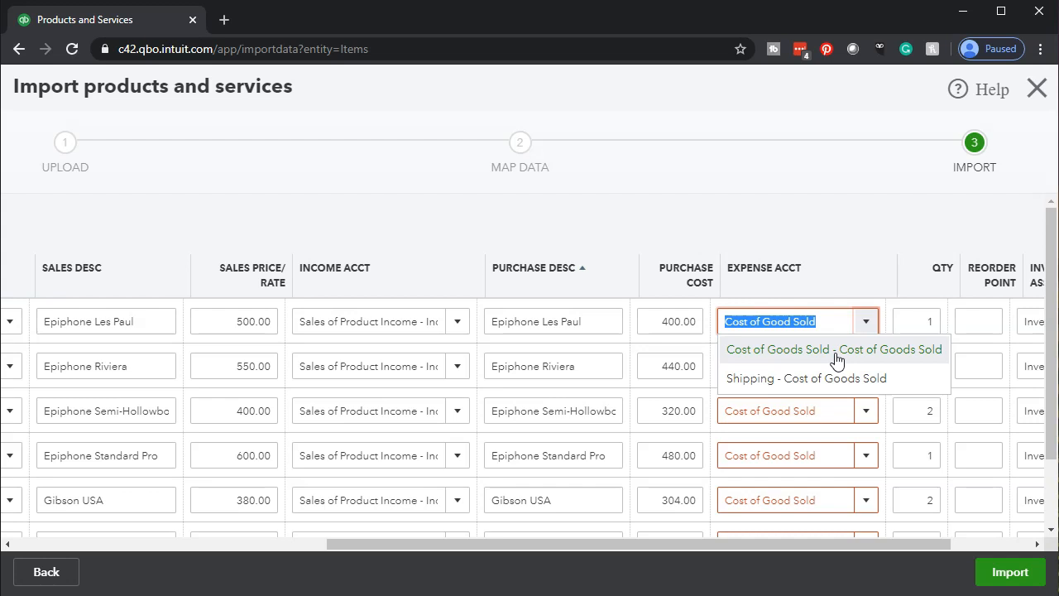
pyautogui.click(836, 358)
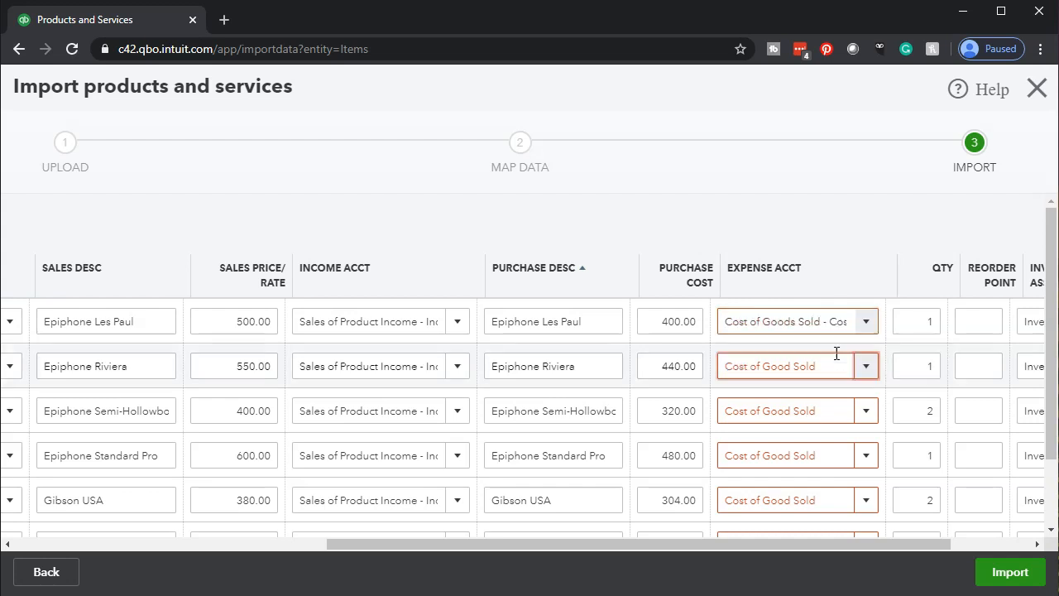
pyautogui.click(864, 372)
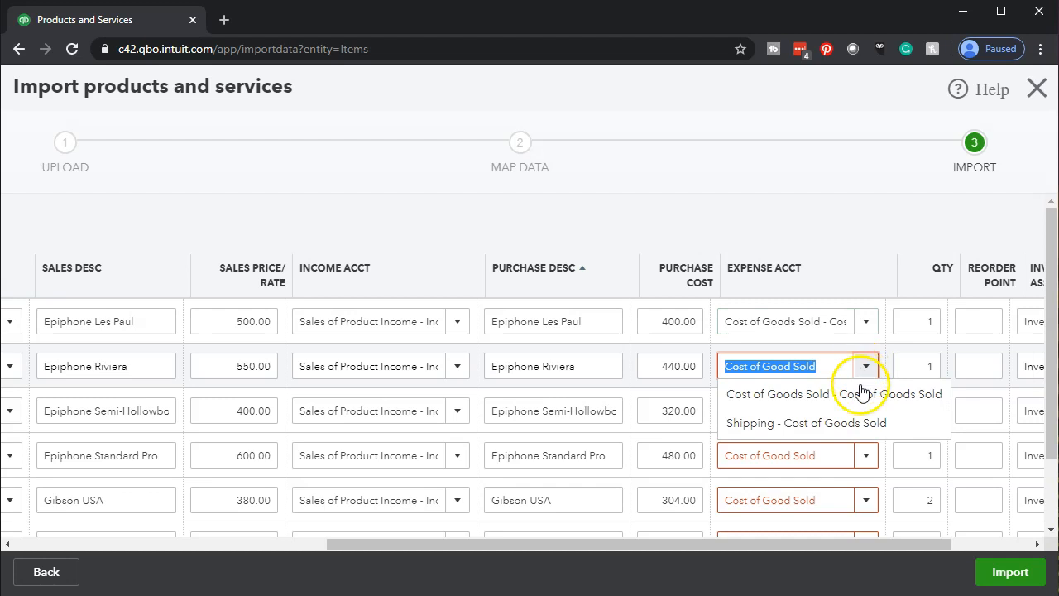
pyautogui.click(862, 393)
pyautogui.click(867, 412)
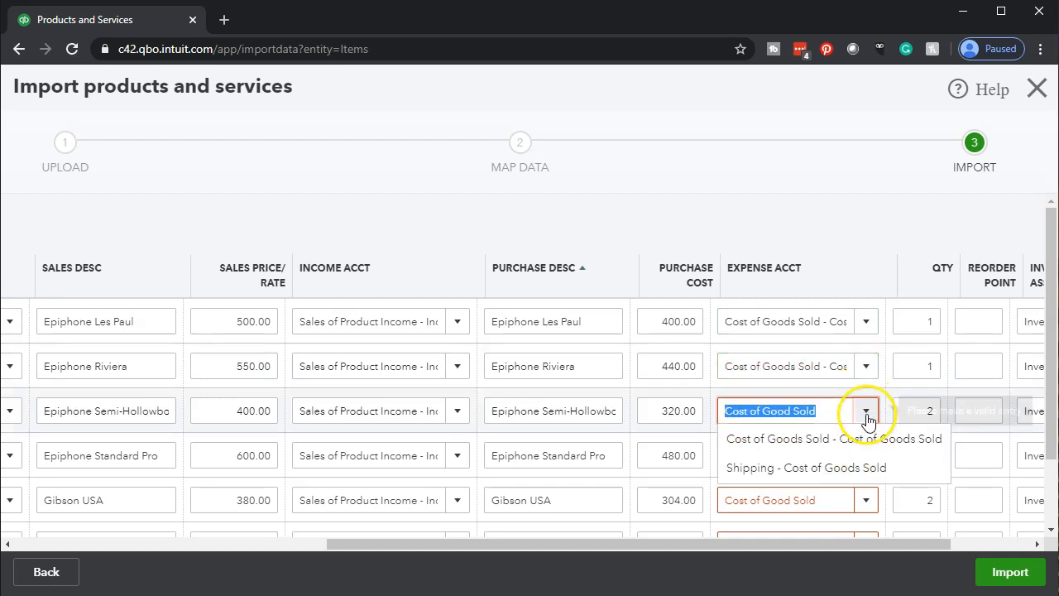
pyautogui.click(869, 439)
# - Assign the Cost of Goods Sold - Cost of Goods Sold expense account to Epiphone Standard Pro, Gibson USA and Steinberger Solid-Body
pyautogui.scroll(-1, 840, 234)
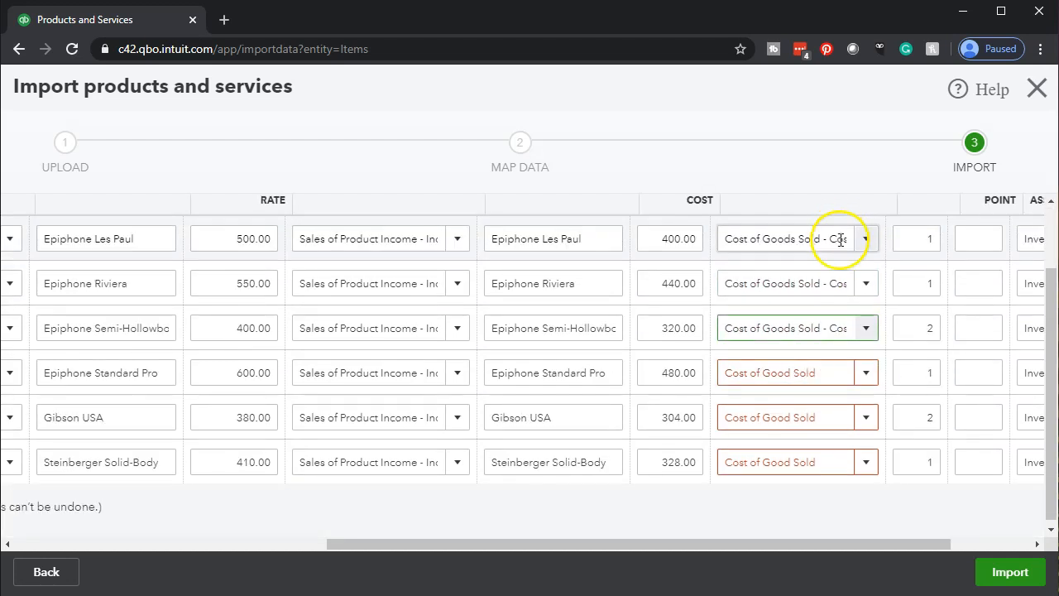
pyautogui.click(866, 372)
pyautogui.click(853, 405)
pyautogui.click(865, 417)
pyautogui.click(857, 442)
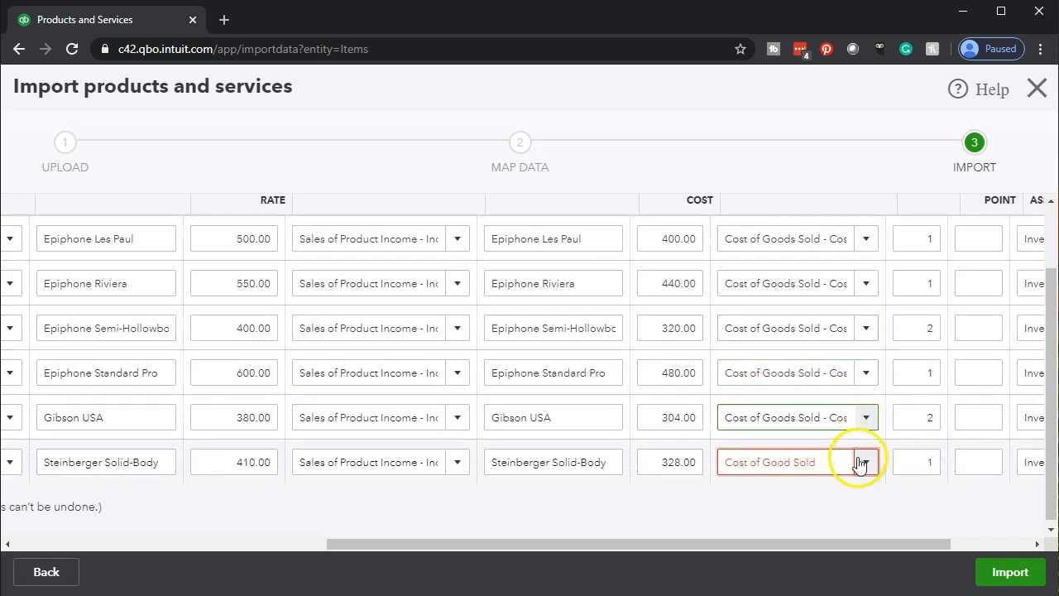
pyautogui.click(865, 461)
pyautogui.click(857, 489)
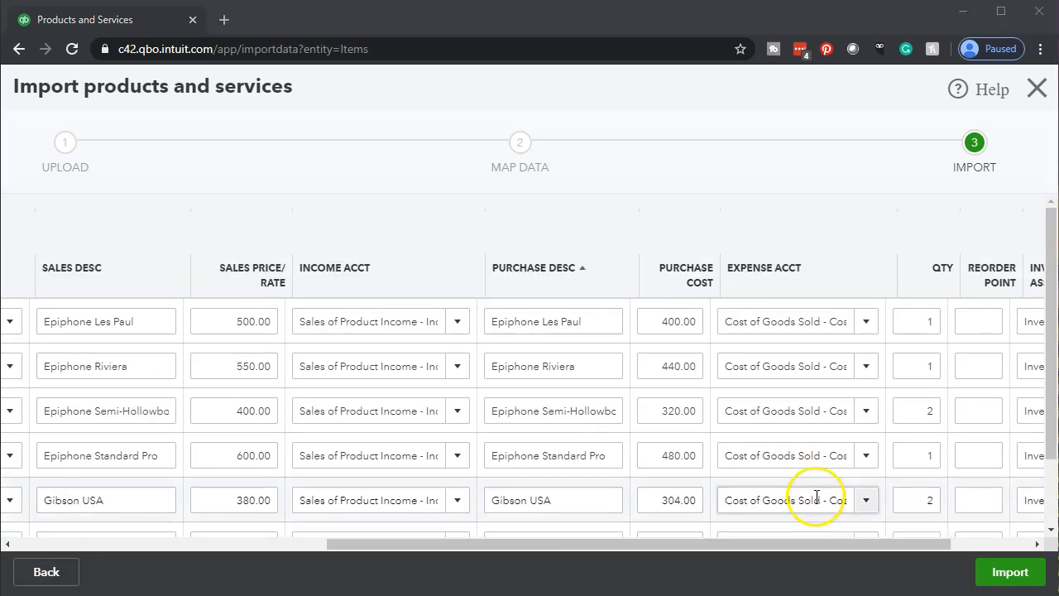
# - Check the Qty, Reorder Point and Inventory Asset Acct columns for all items in the import preview
pyautogui.moveTo(791, 546); pyautogui.dragTo(973, 547)
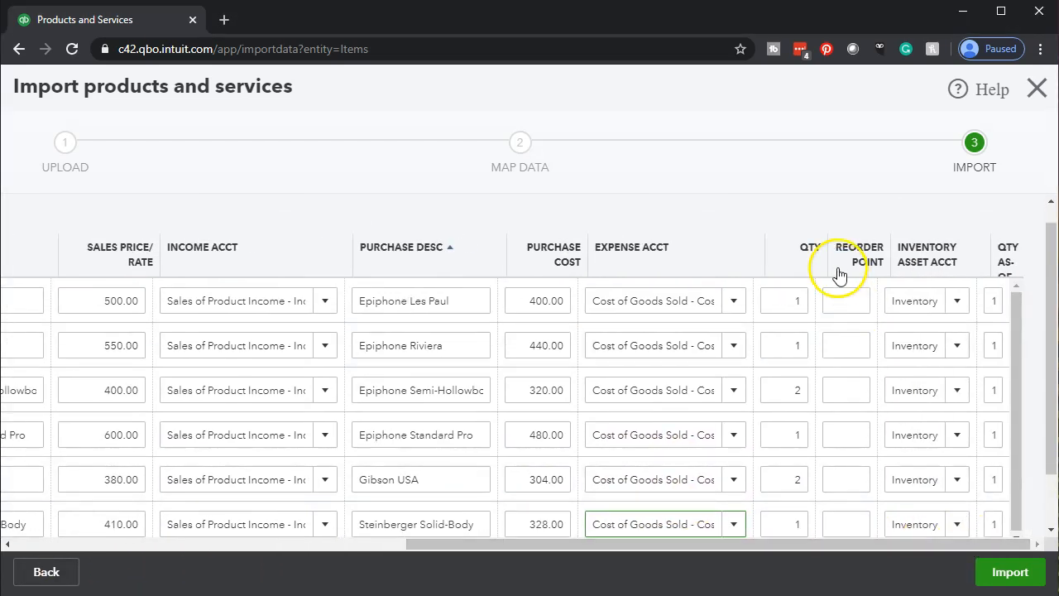
pyautogui.scroll(-1, 811, 422)
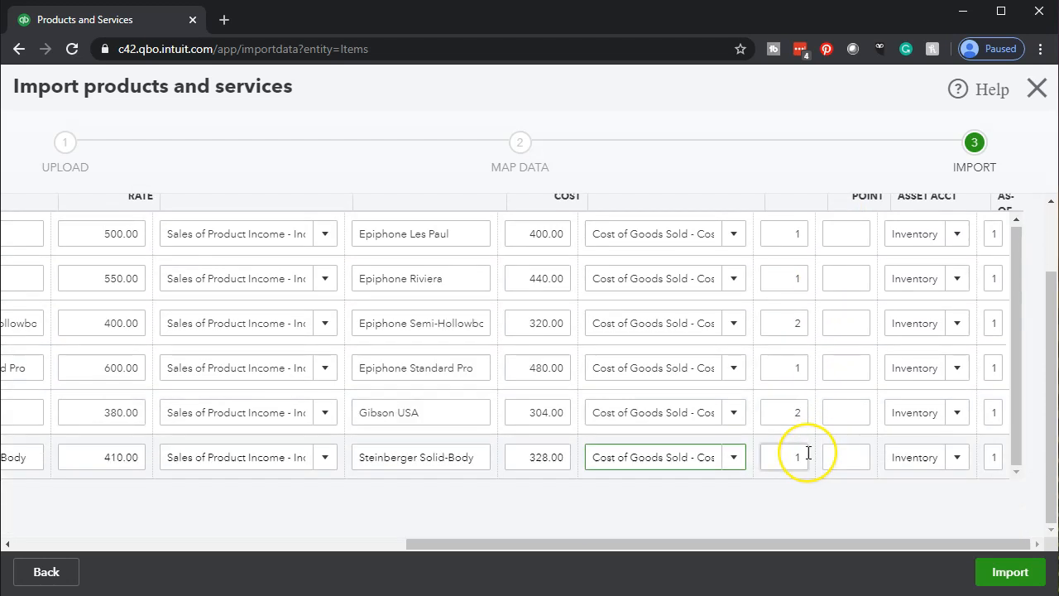
pyautogui.scroll(1, 777, 430)
pyautogui.click(853, 313)
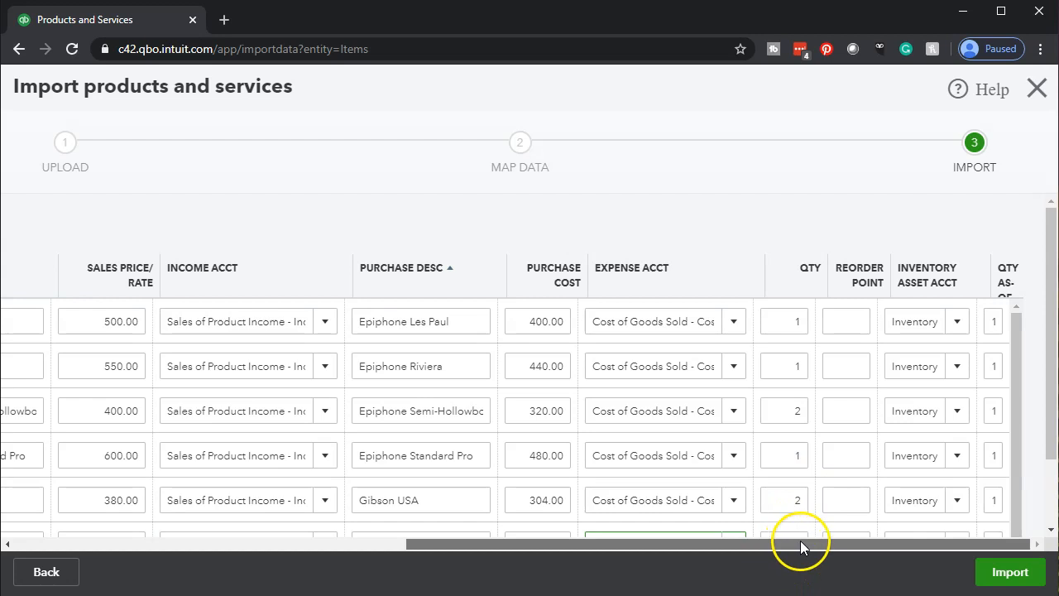
# - Widen the Inventory Asset Acct column and compare the inventory asset account choices available for Epiphone Les Paul
pyautogui.click(963, 327)
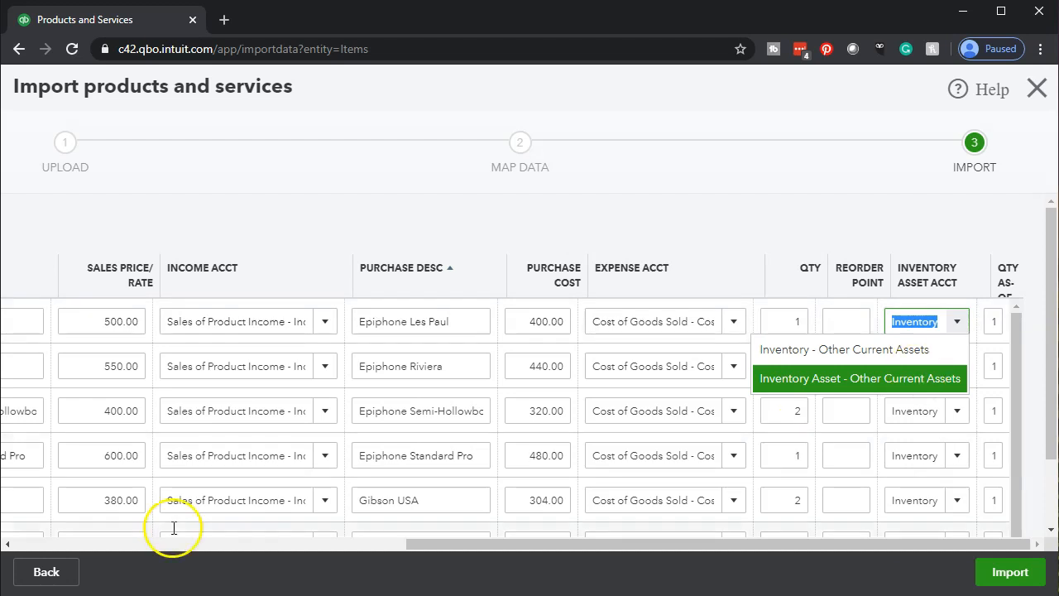
pyautogui.press('Return')
pyautogui.click(994, 331)
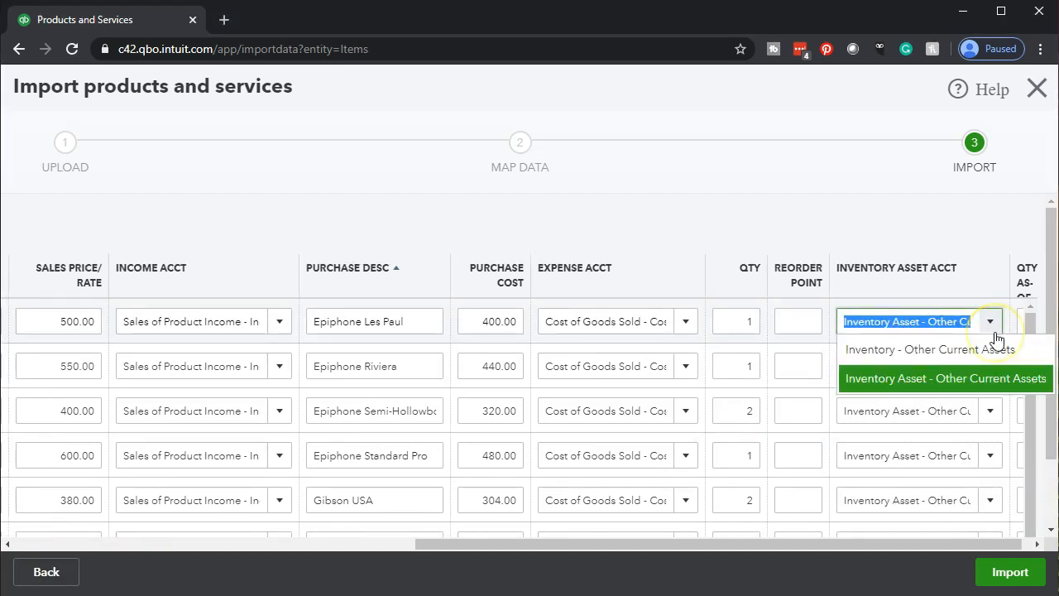
pyautogui.click(981, 377)
pyautogui.click(977, 354)
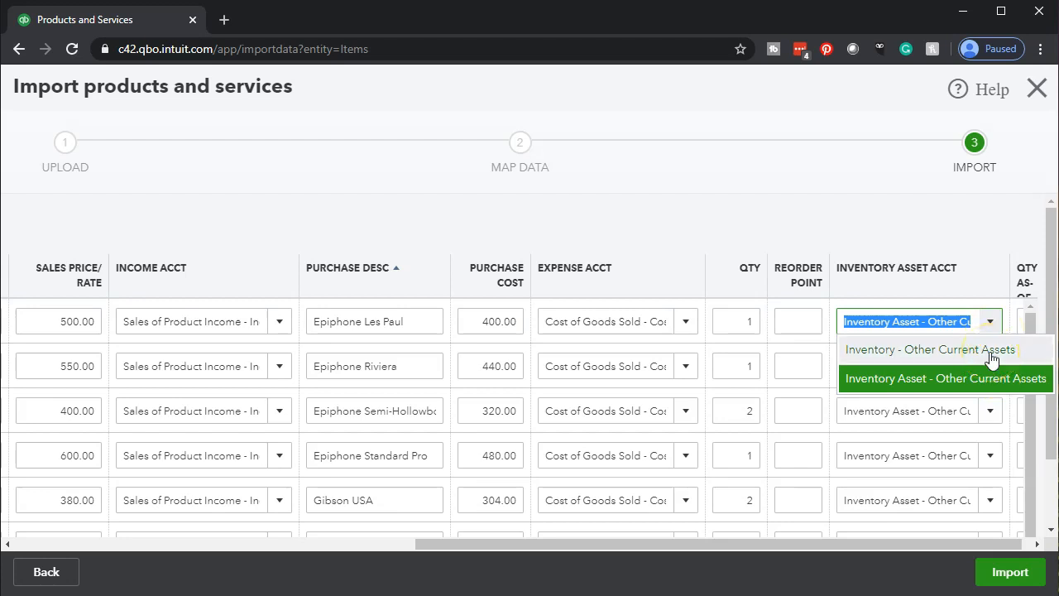
pyautogui.click(993, 382)
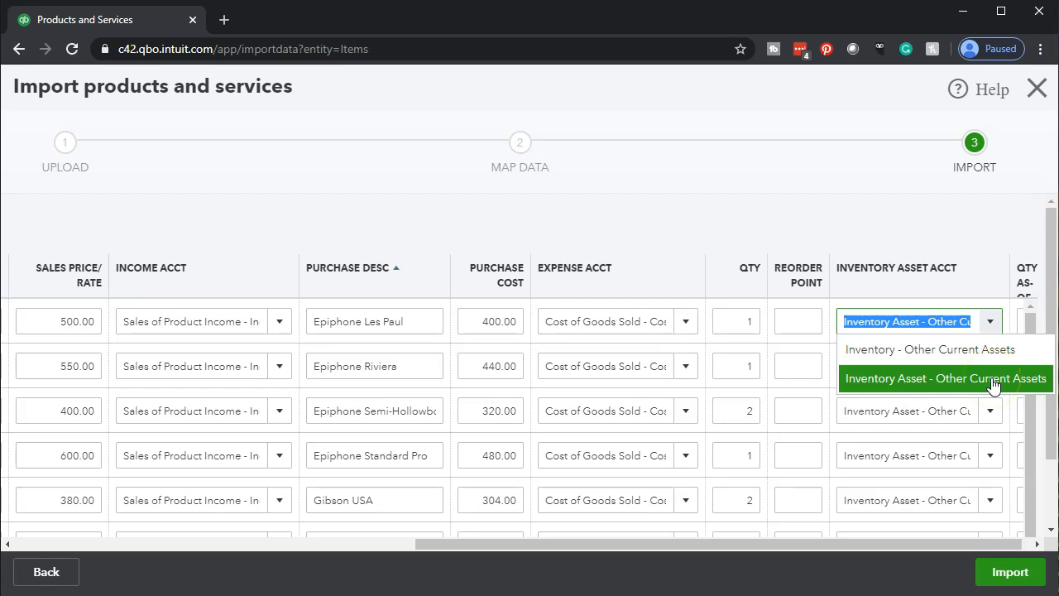
pyautogui.click(945, 221)
pyautogui.click(945, 220)
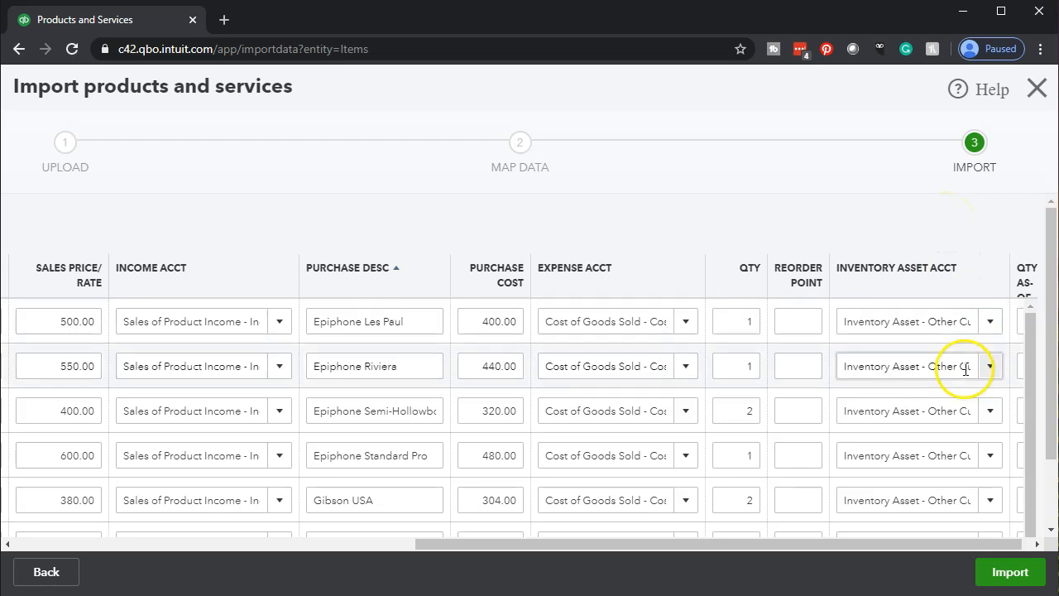
pyautogui.moveTo(916, 547); pyautogui.dragTo(940, 545)
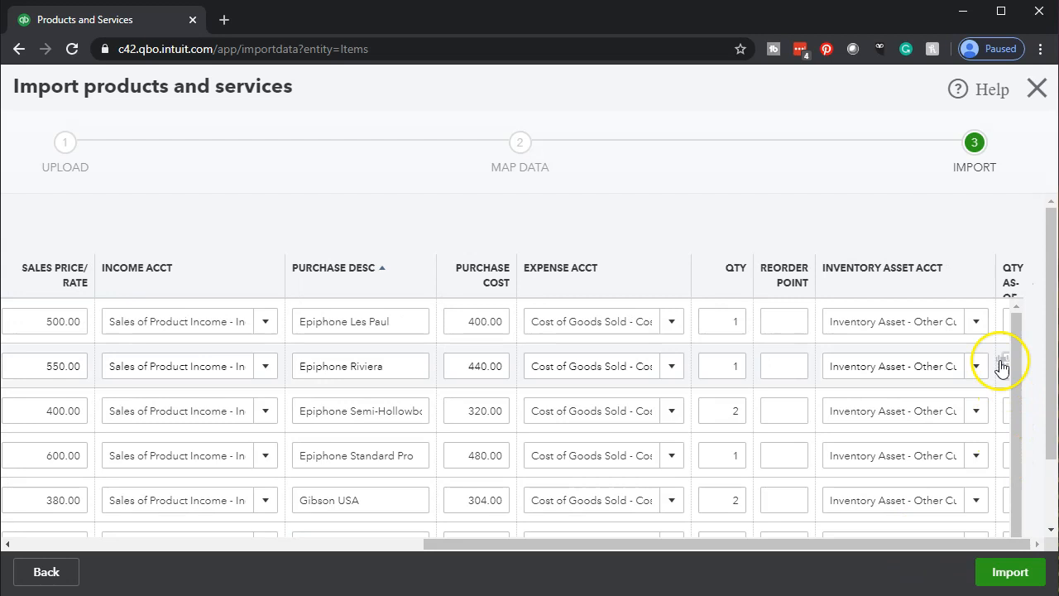
pyautogui.click(980, 327)
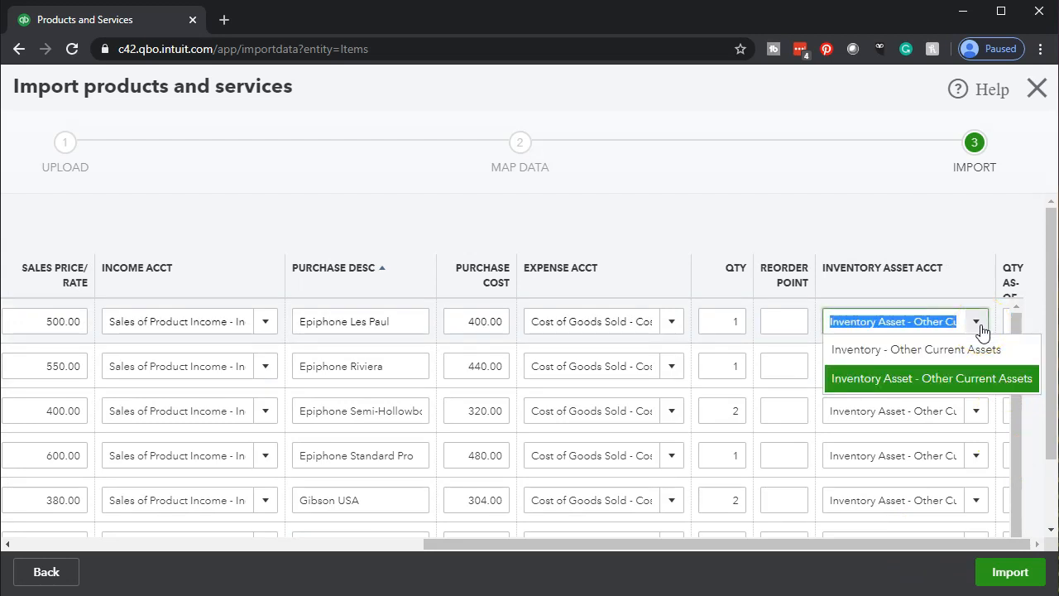
pyautogui.click(981, 329)
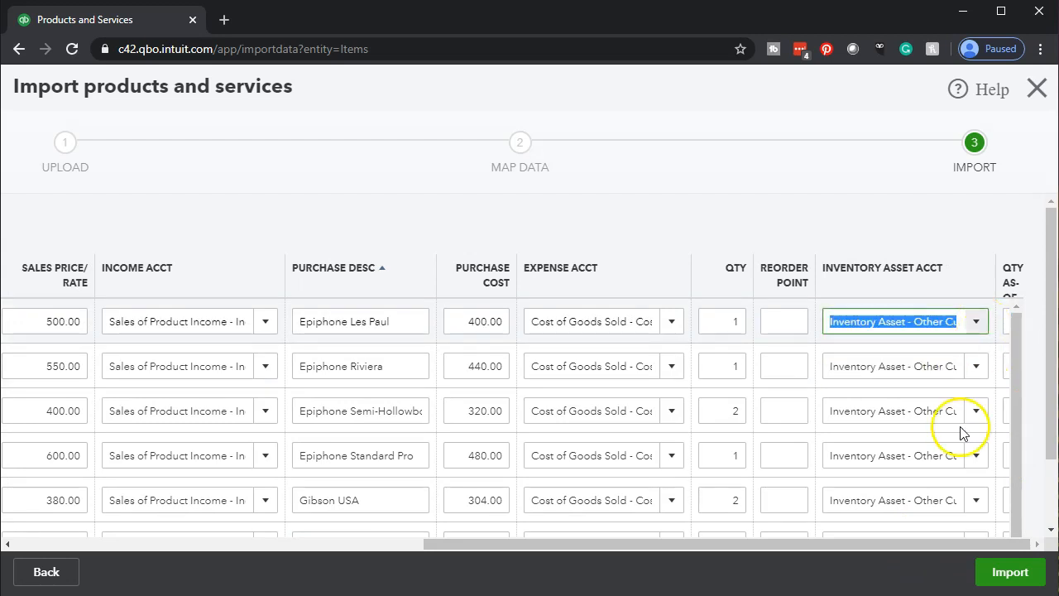
# - Reduce the page zoom to recheck the item rows, and import the six products and services
pyautogui.hotkey('ctrl', '-')
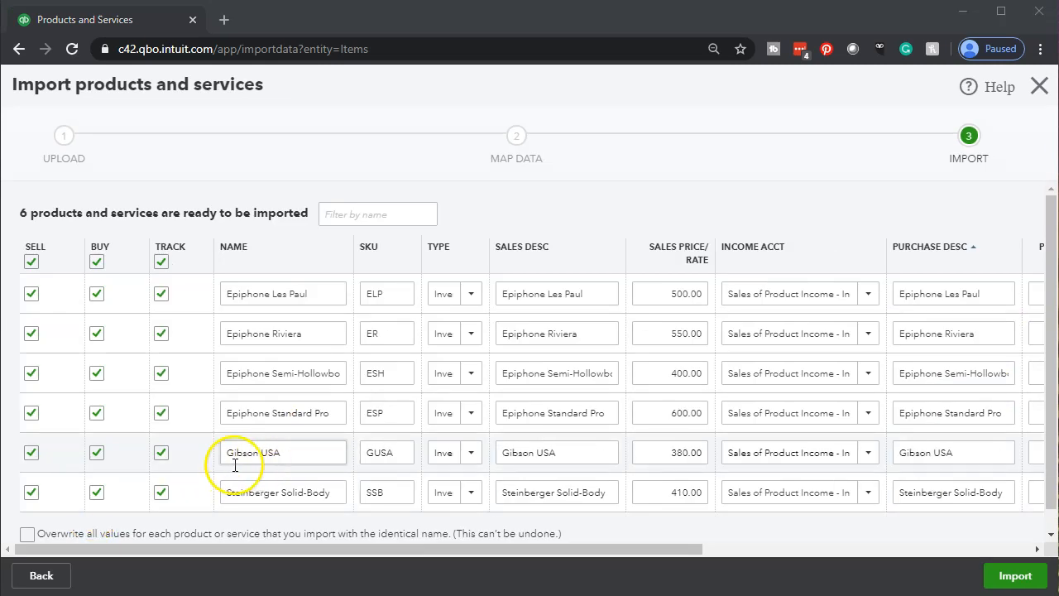
pyautogui.click(960, 166)
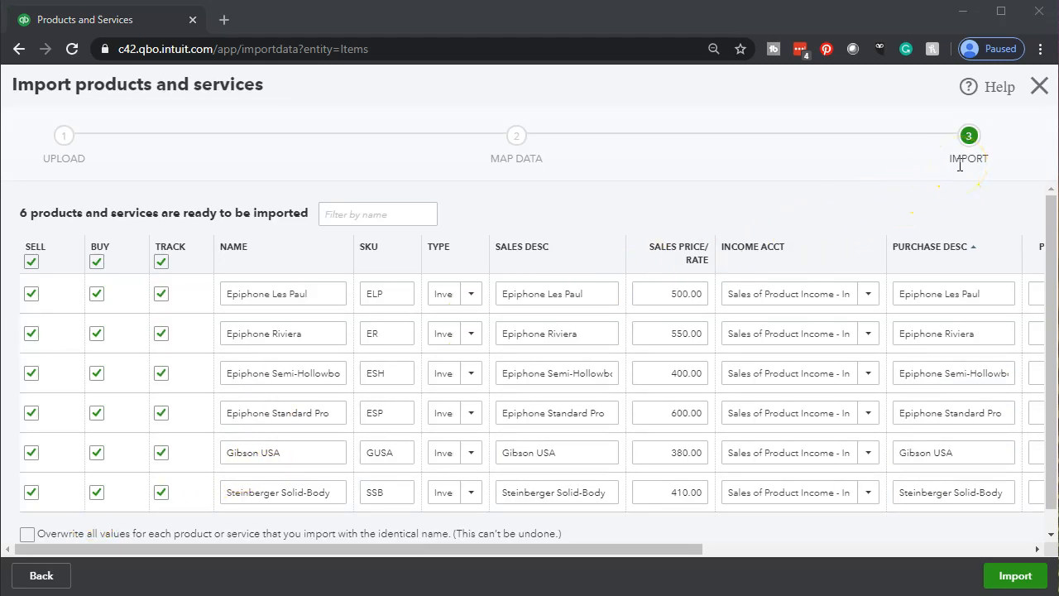
pyautogui.click(670, 294)
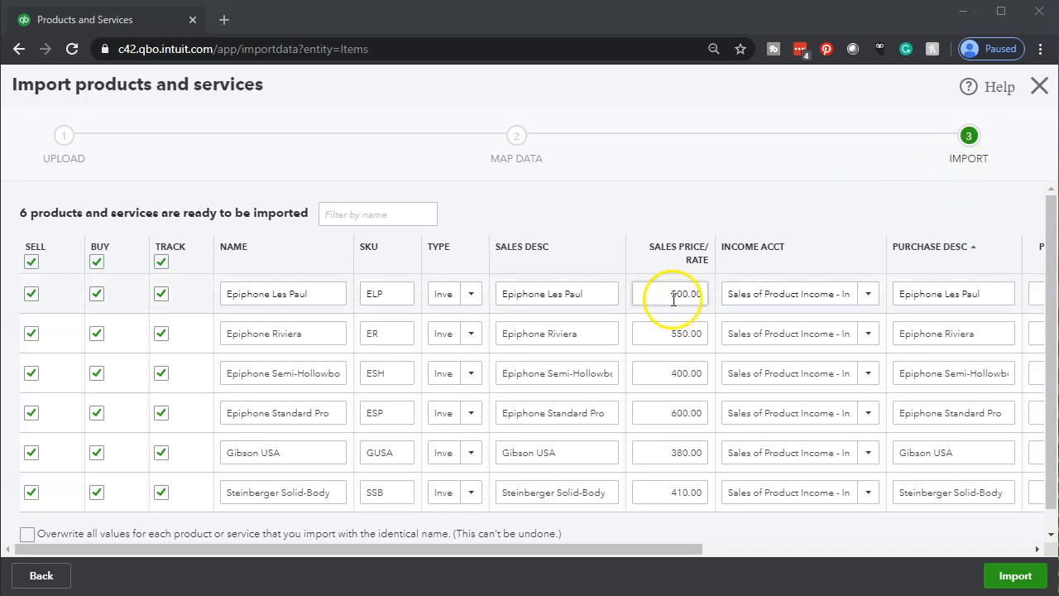
pyautogui.scroll(-1, 671, 291)
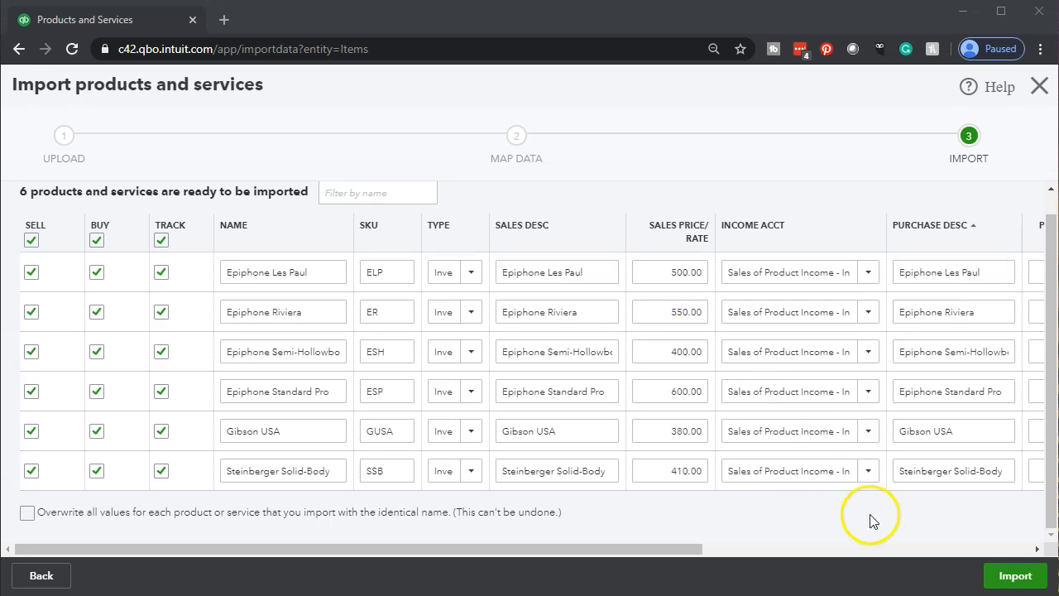
pyautogui.click(992, 581)
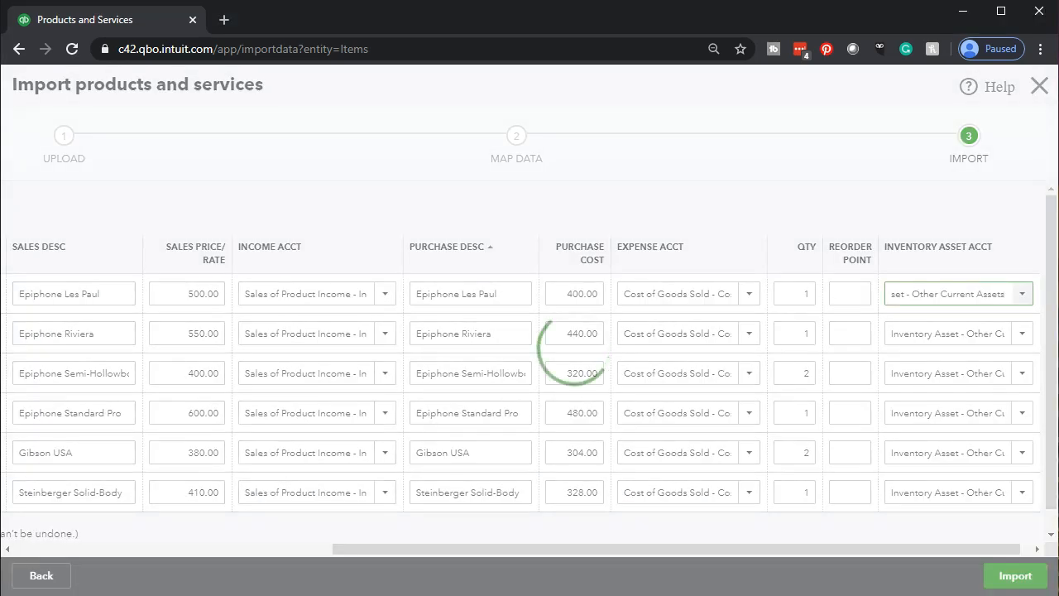
# - Duplicate the browser tab to open the Products and Services list beside the import page
pyautogui.click(484, 162)
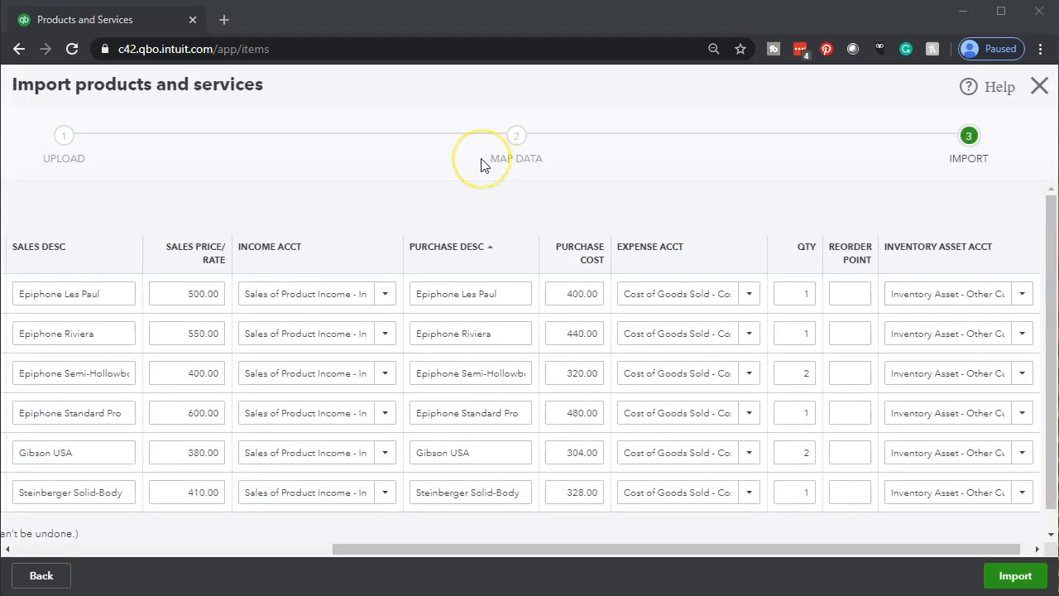
pyautogui.moveTo(558, 548); pyautogui.dragTo(231, 549)
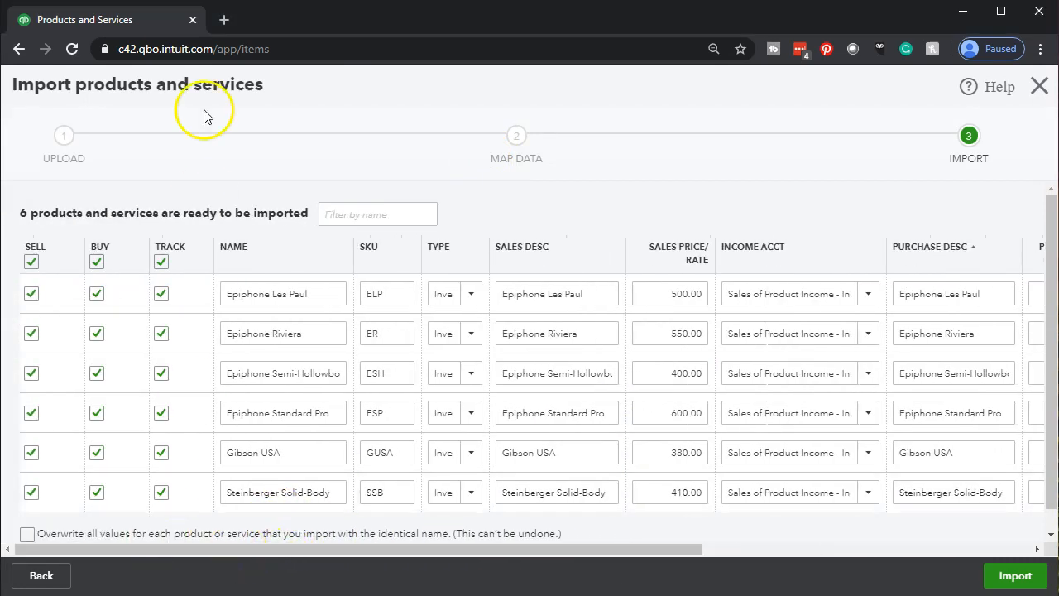
pyautogui.rightClick(150, 25)
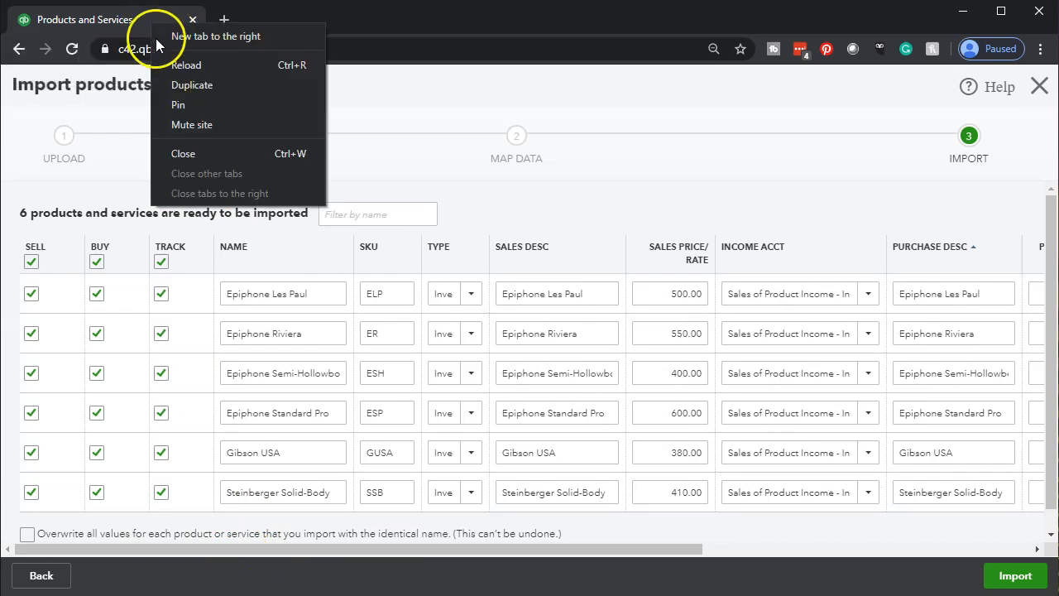
pyautogui.click(171, 83)
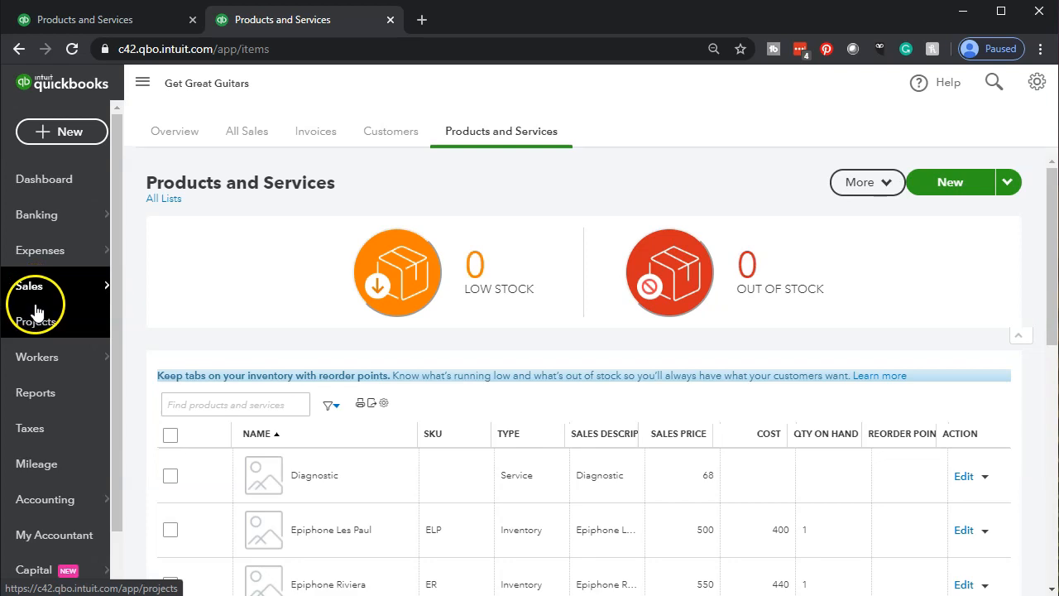
# - Look through the Products and Services list and switch to Inventory Item.xlsx in Excel to check the SKU and sales description of the first item
pyautogui.scroll(-3, 415, 325)
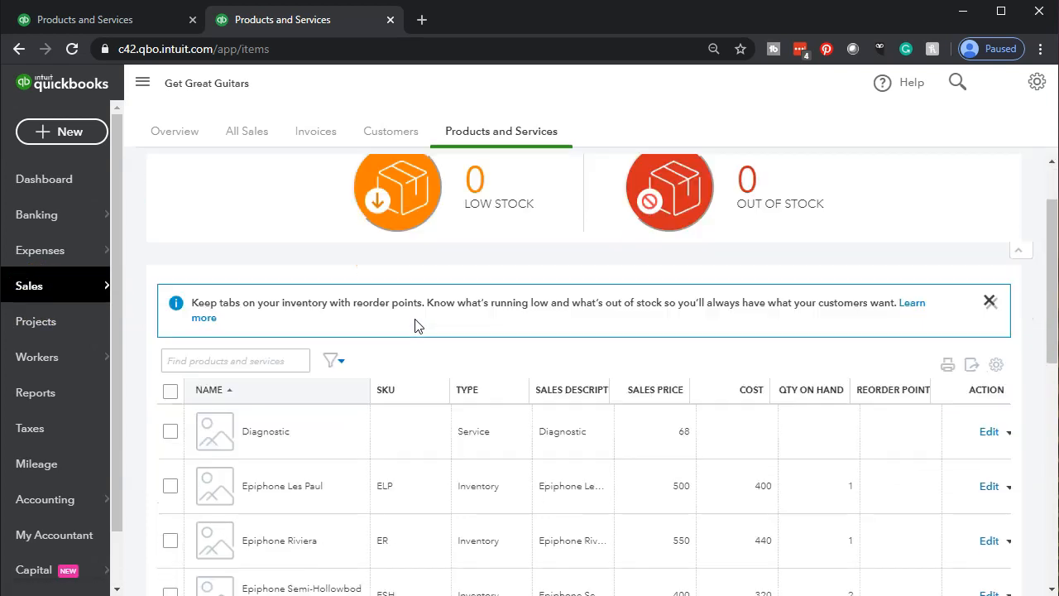
pyautogui.scroll(-4, 340, 291)
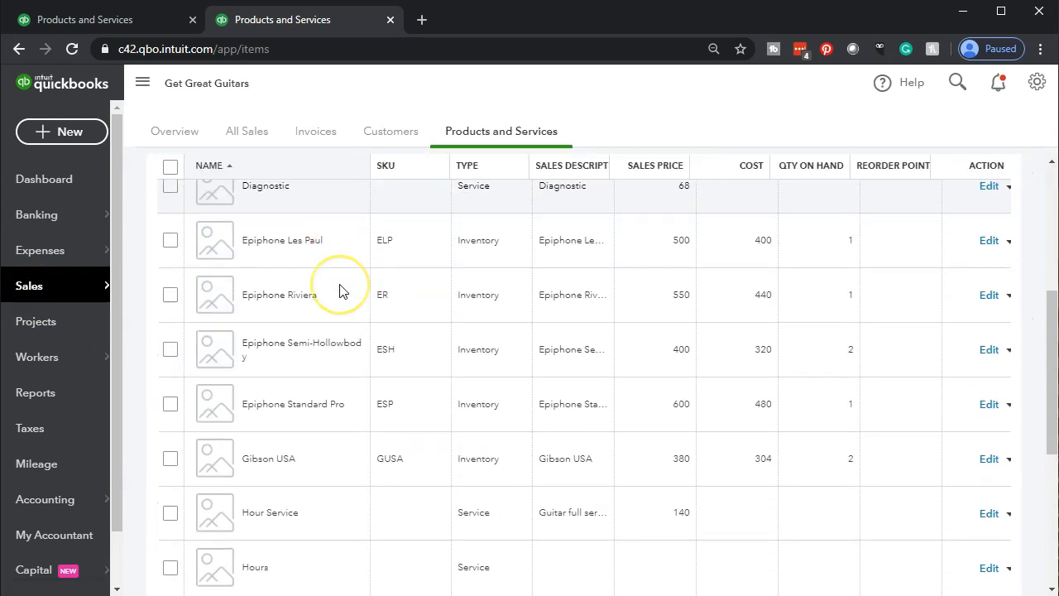
pyautogui.scroll(-2, 339, 291)
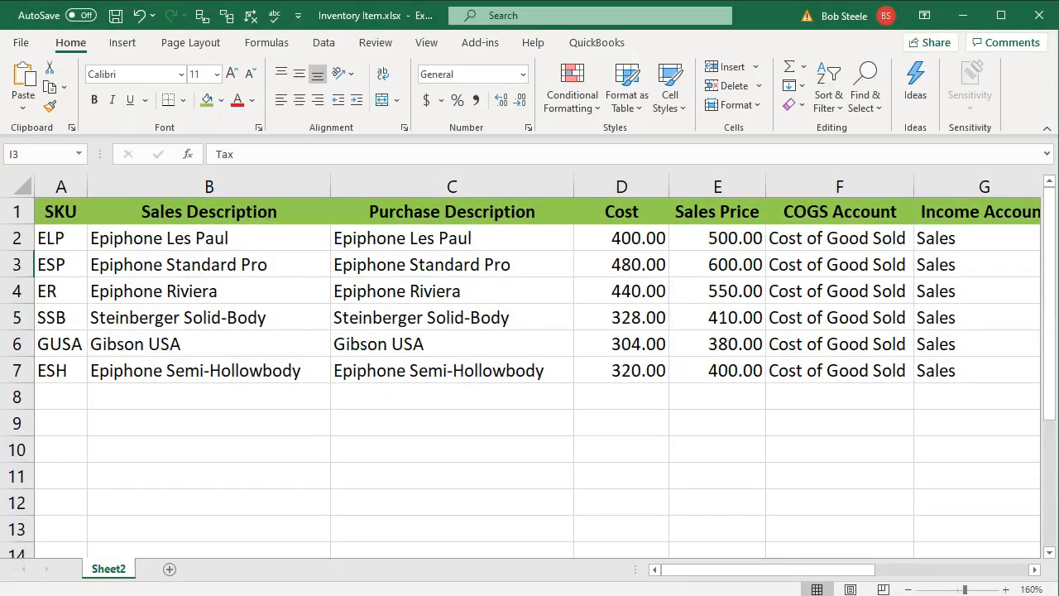
pyautogui.click(50, 237)
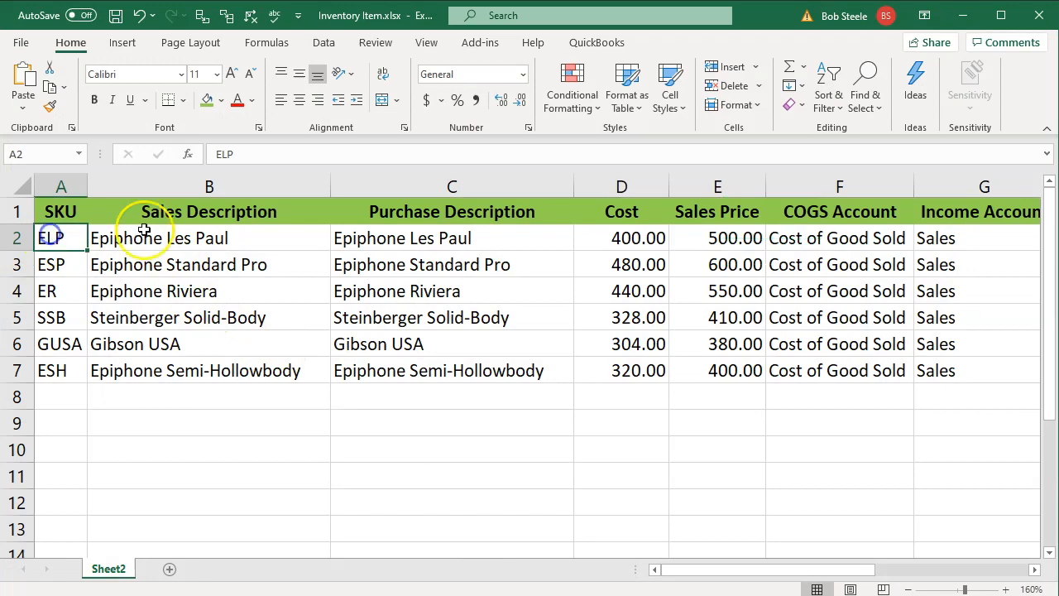
pyautogui.click(144, 237)
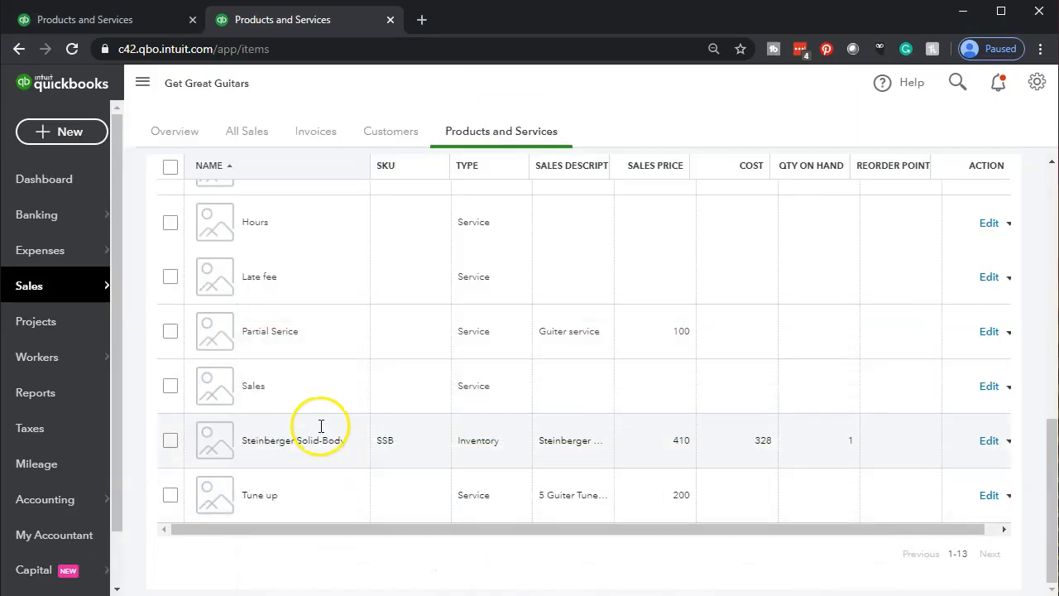
# - Return to the Products and Services list in QuickBooks Online and examine the imported guitars' names, SKUs, prices, costs and quantities
pyautogui.scroll(2, 323, 435)
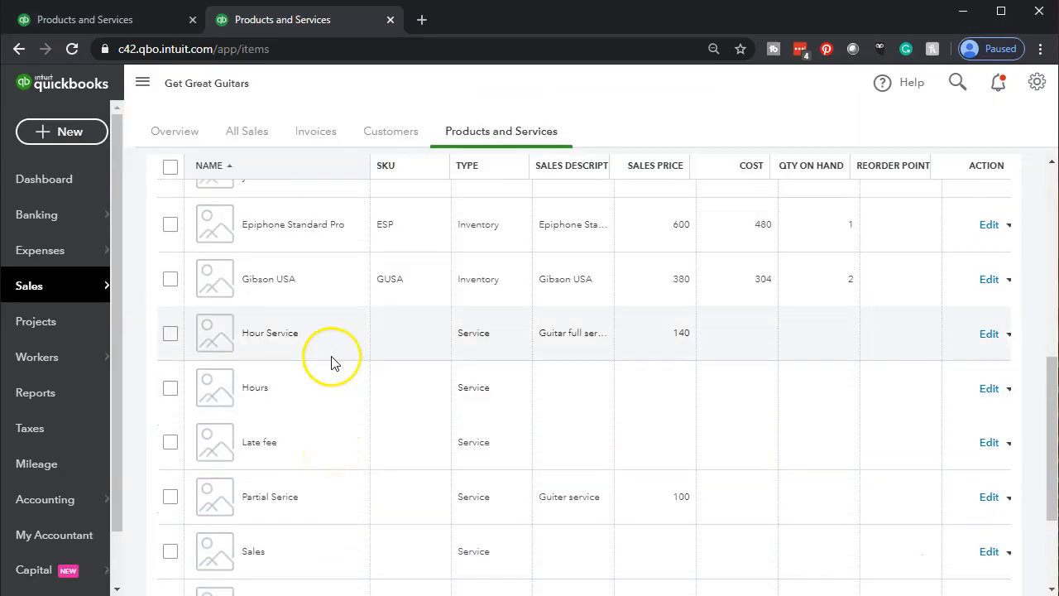
pyautogui.scroll(1, 333, 362)
pyautogui.scroll(1, 333, 362)
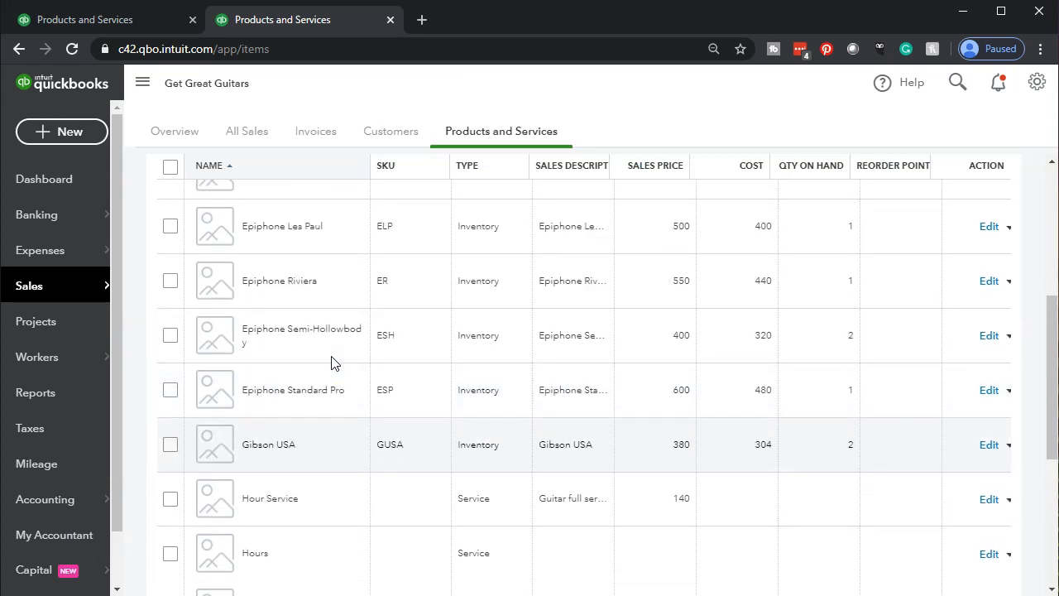
pyautogui.scroll(1, 331, 348)
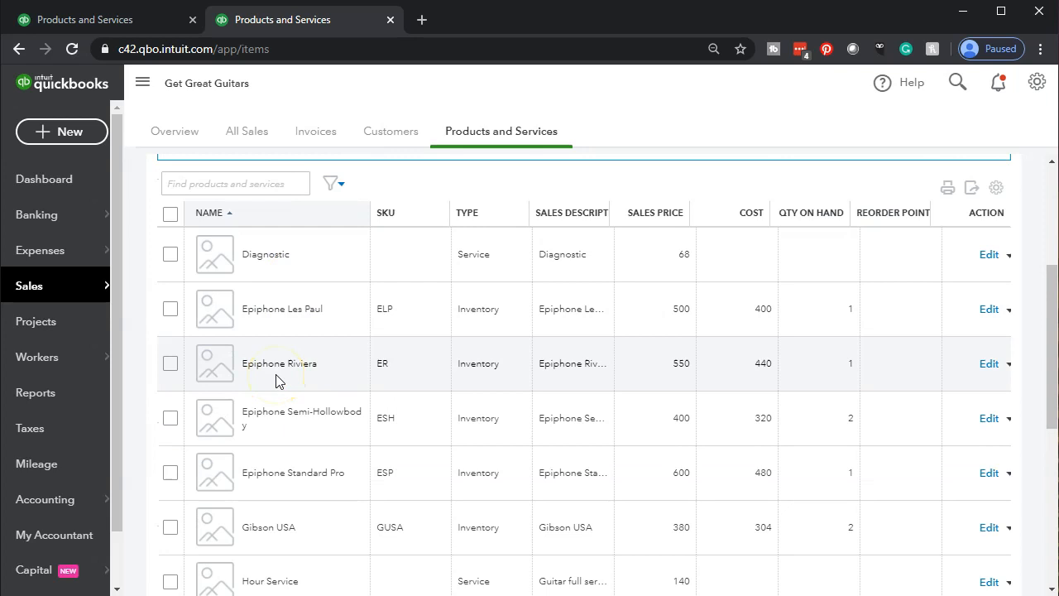
pyautogui.click(276, 387)
pyautogui.scroll(1, 277, 394)
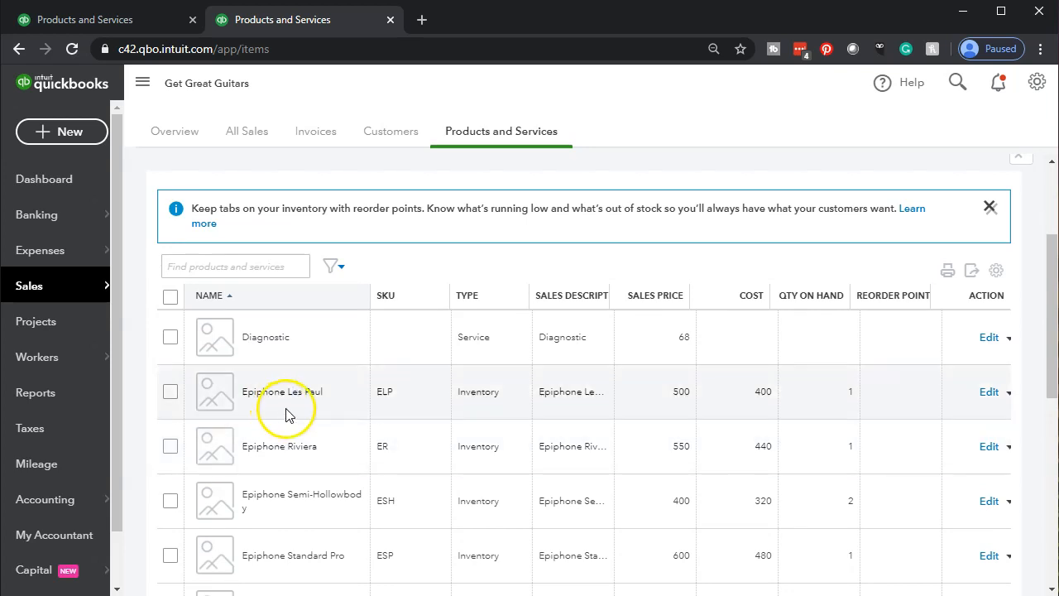
# - Open the Epiphone Les Paul item record and review its SKU, quantity, pricing, accounts and inventory asset account options
pyautogui.click(985, 400)
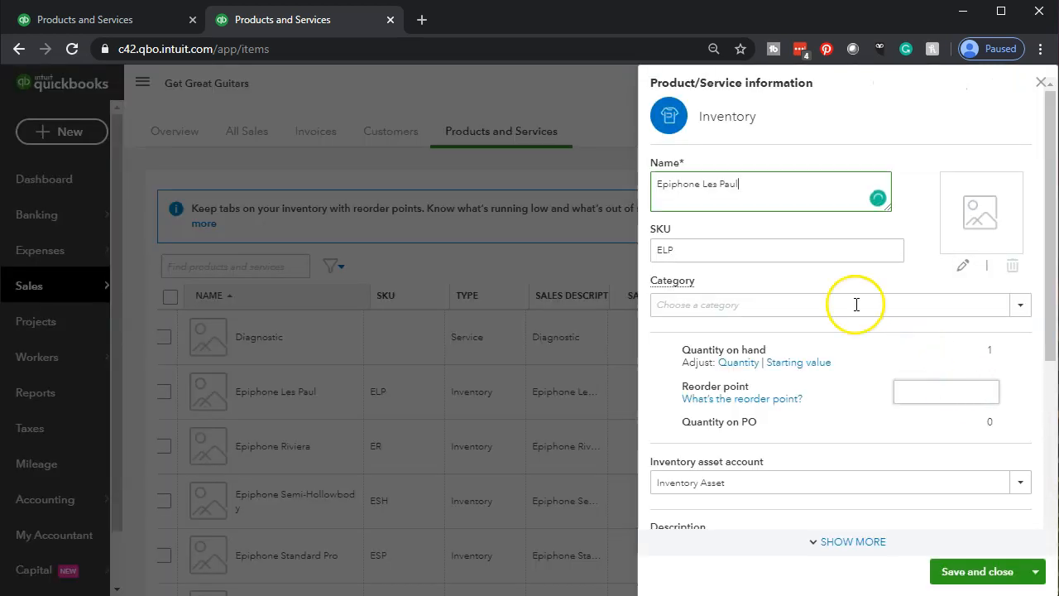
pyautogui.click(734, 254)
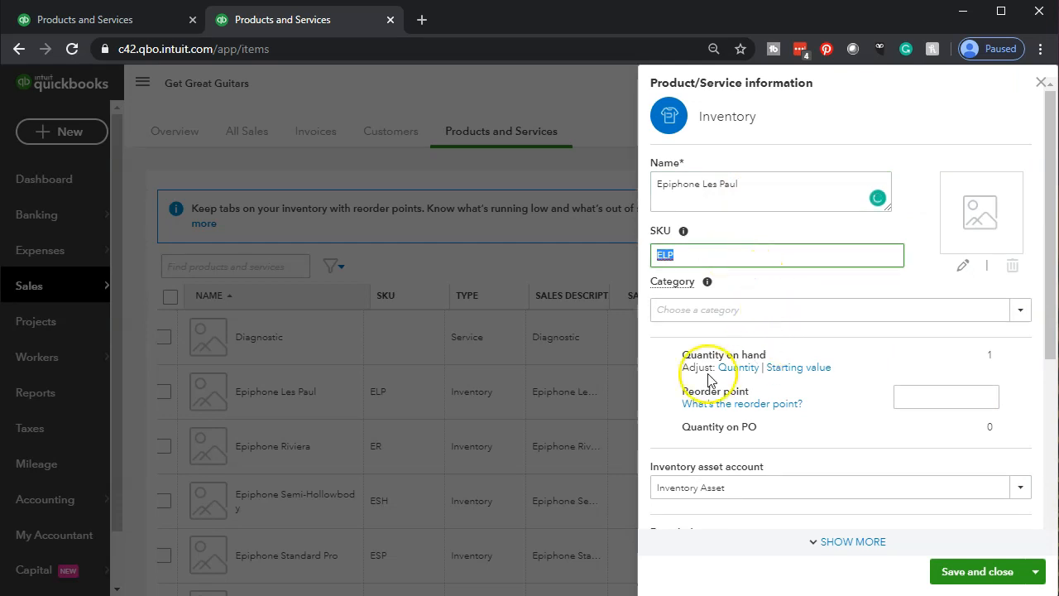
pyautogui.scroll(-1, 662, 395)
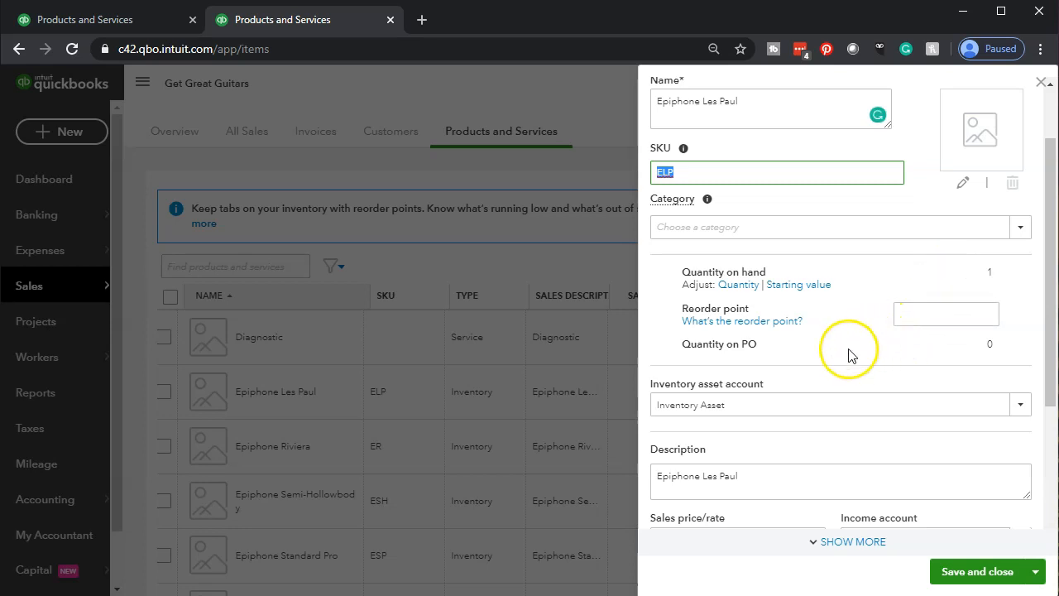
pyautogui.scroll(-1, 848, 355)
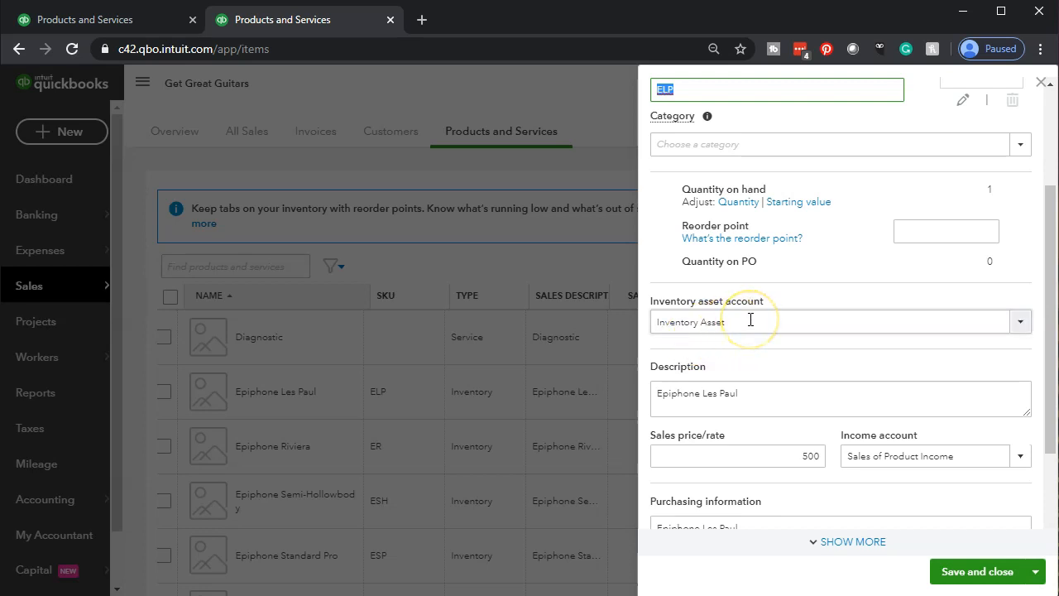
pyautogui.scroll(-1, 828, 306)
pyautogui.click(1023, 252)
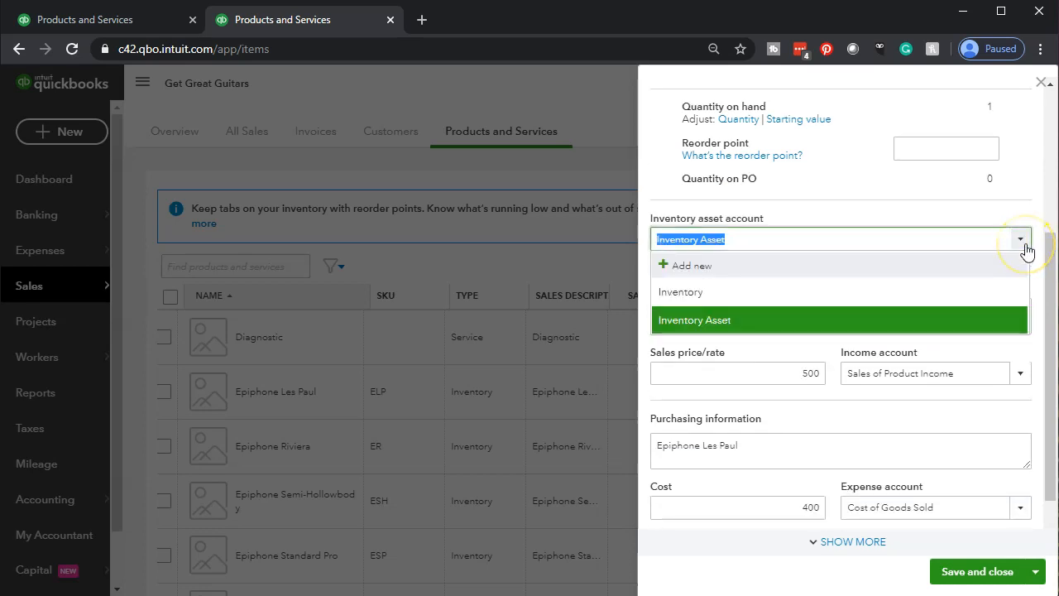
pyautogui.click(1023, 250)
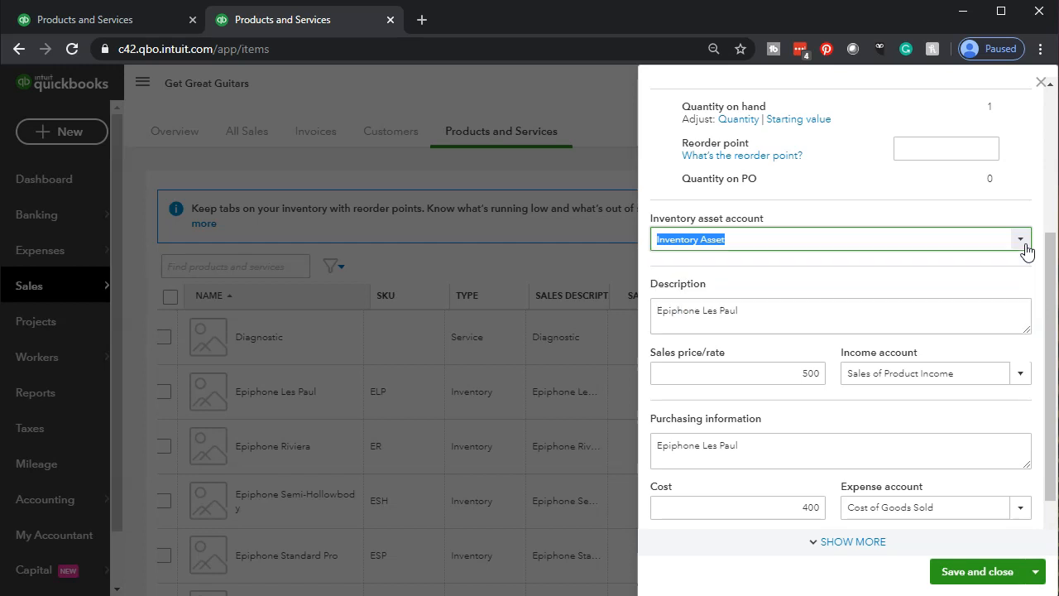
# - Review the Epiphone Les Paul's sales description, income account options, purchasing information, cost and expense account options, and close the record without saving
pyautogui.click(780, 293)
pyautogui.scroll(-1, 780, 297)
pyautogui.click(714, 288)
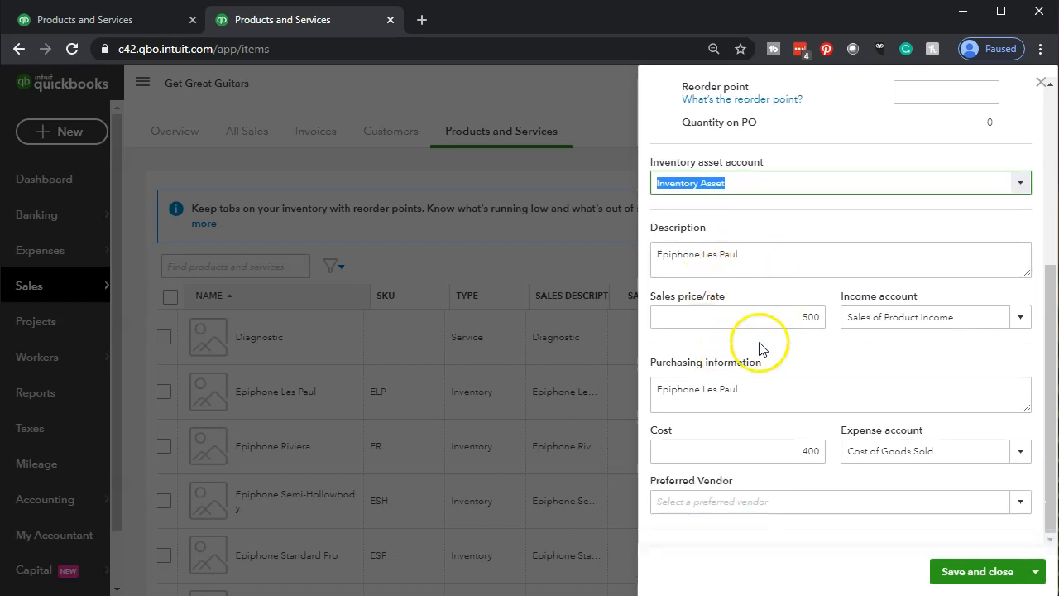
pyautogui.click(1028, 324)
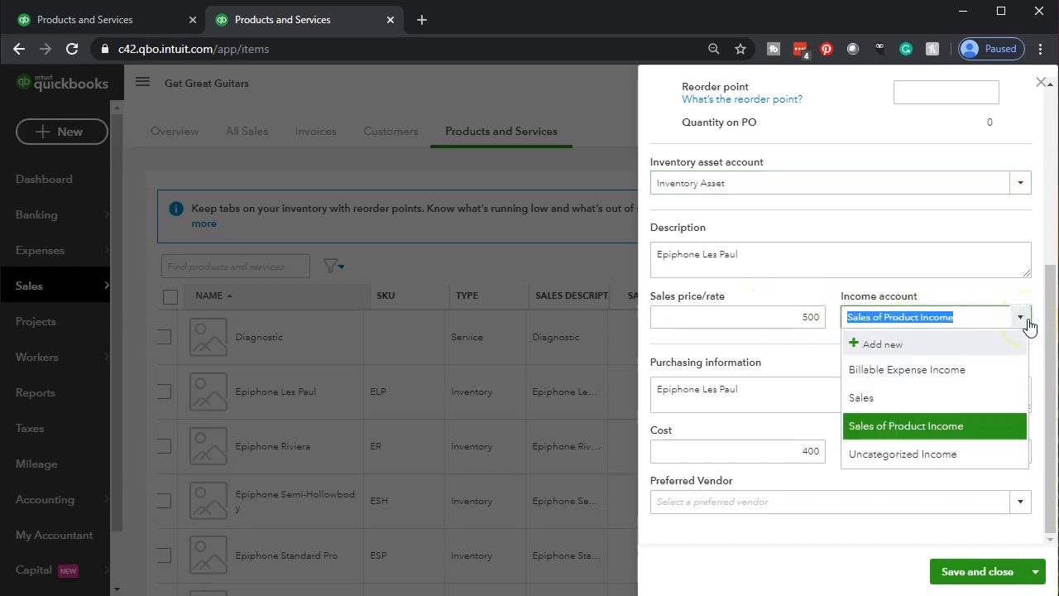
pyautogui.click(1028, 324)
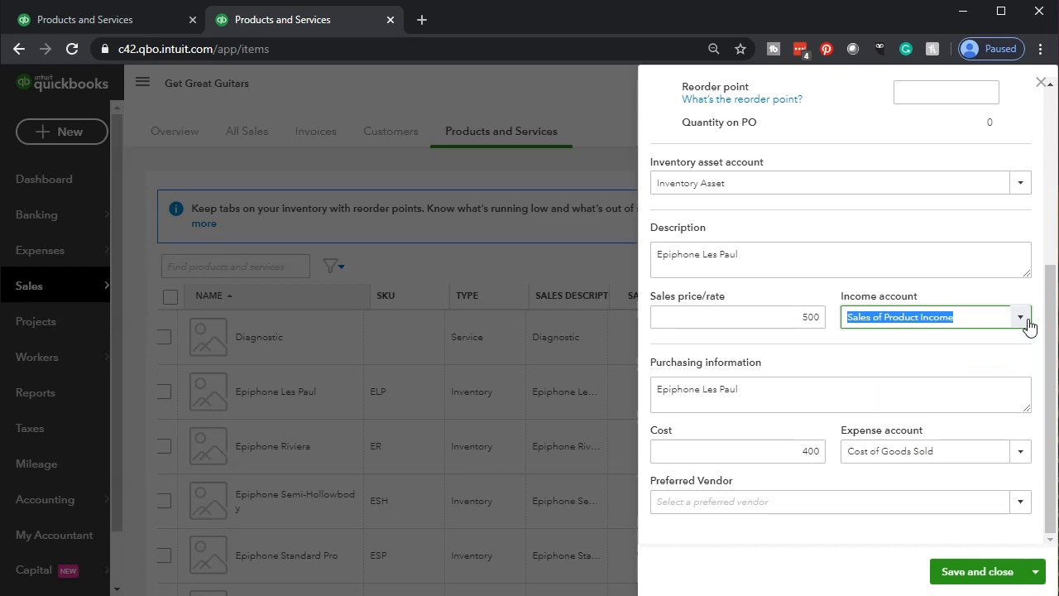
pyautogui.click(835, 387)
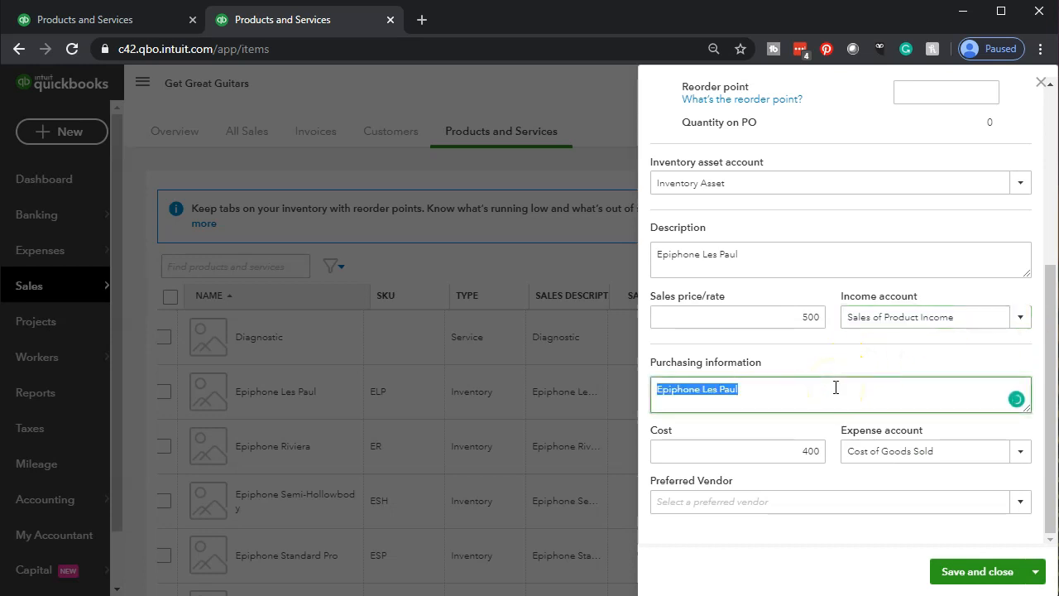
pyautogui.click(823, 454)
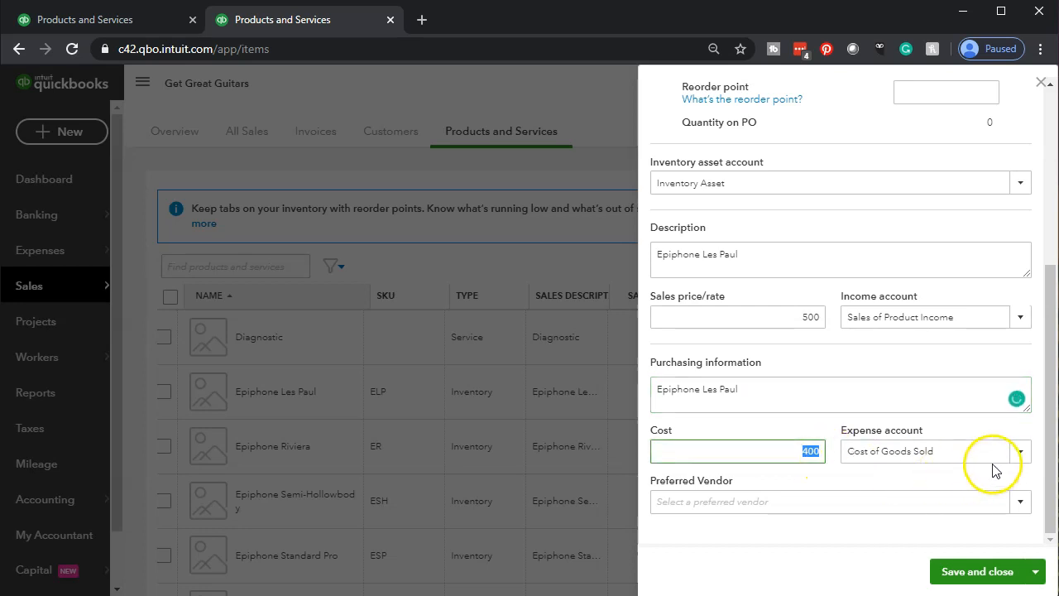
pyautogui.click(1023, 455)
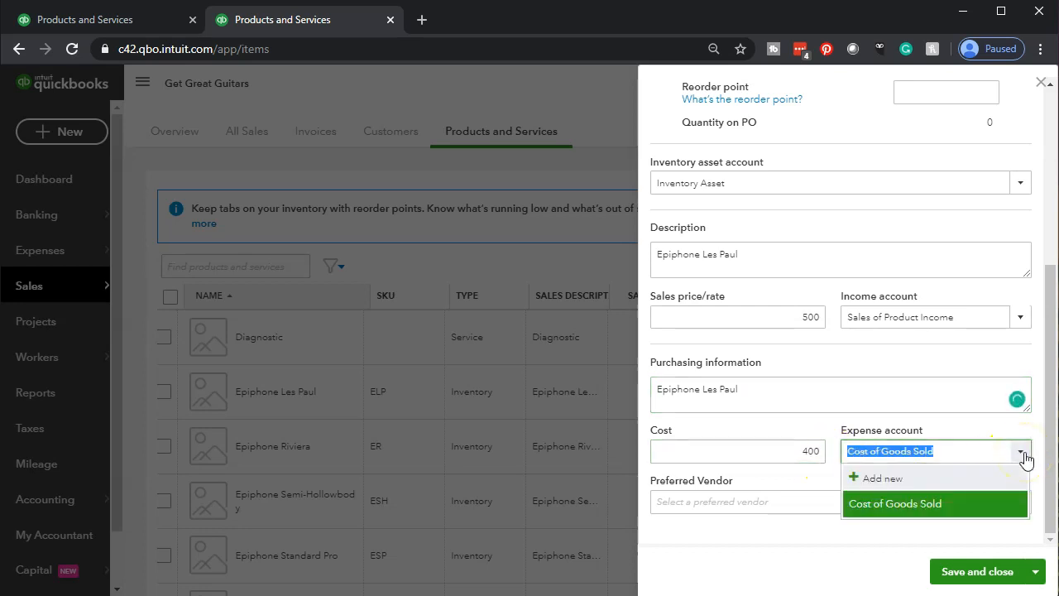
pyautogui.click(1023, 455)
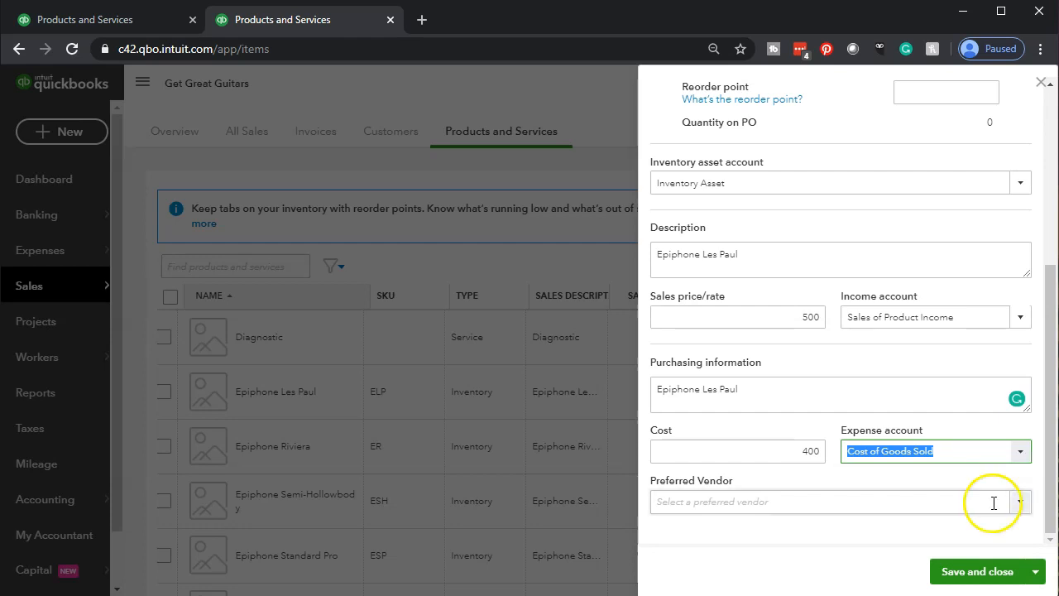
pyautogui.click(1042, 86)
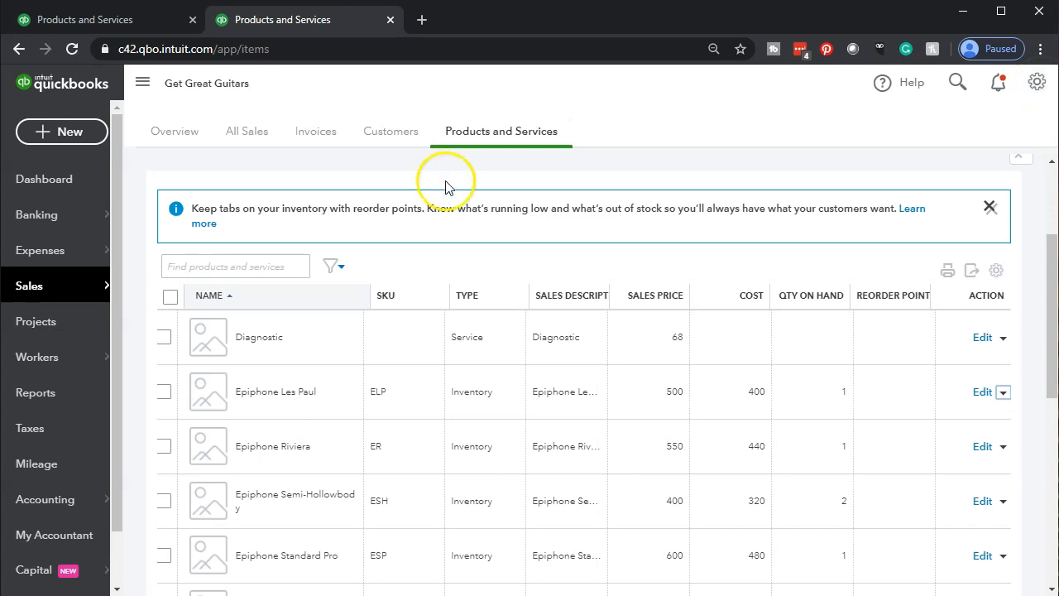
# - Start a new invoice and choose Epiphone Riviera as the product on its first line
pyautogui.click(85, 135)
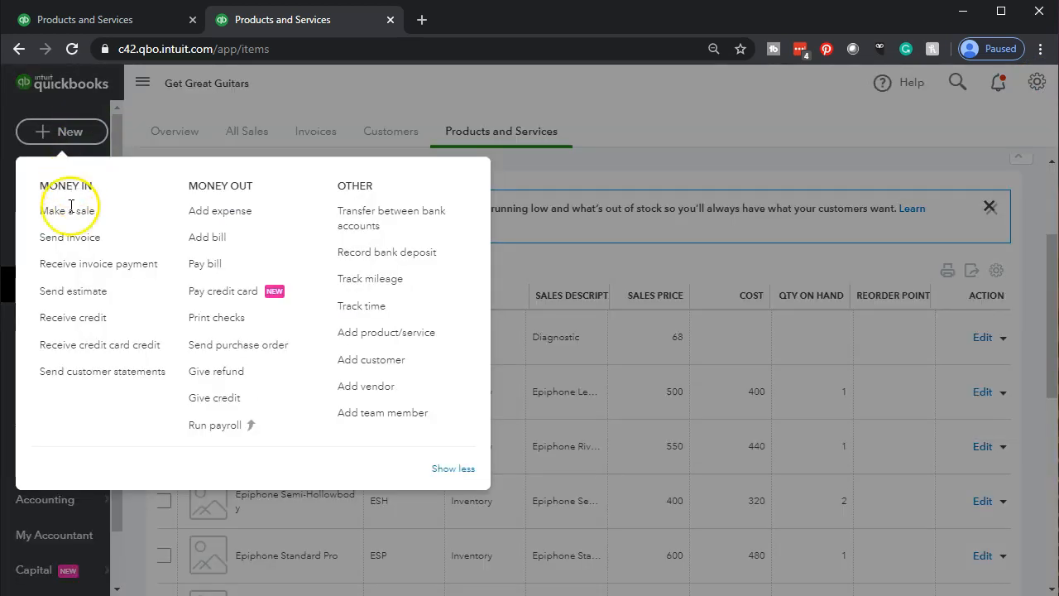
pyautogui.click(73, 247)
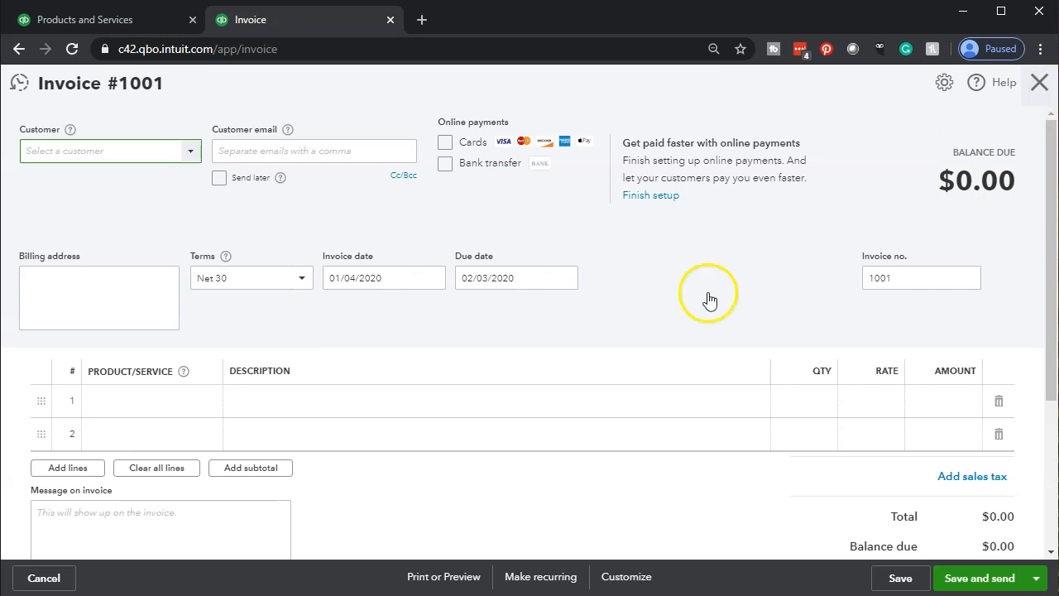
pyautogui.scroll(-1, 195, 414)
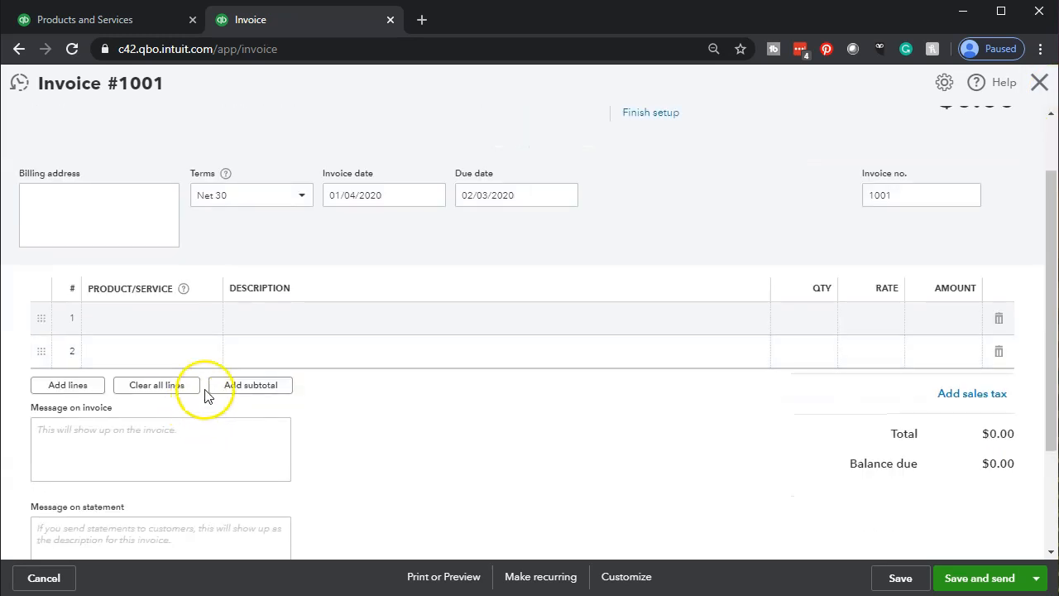
pyautogui.click(189, 319)
pyautogui.click(209, 320)
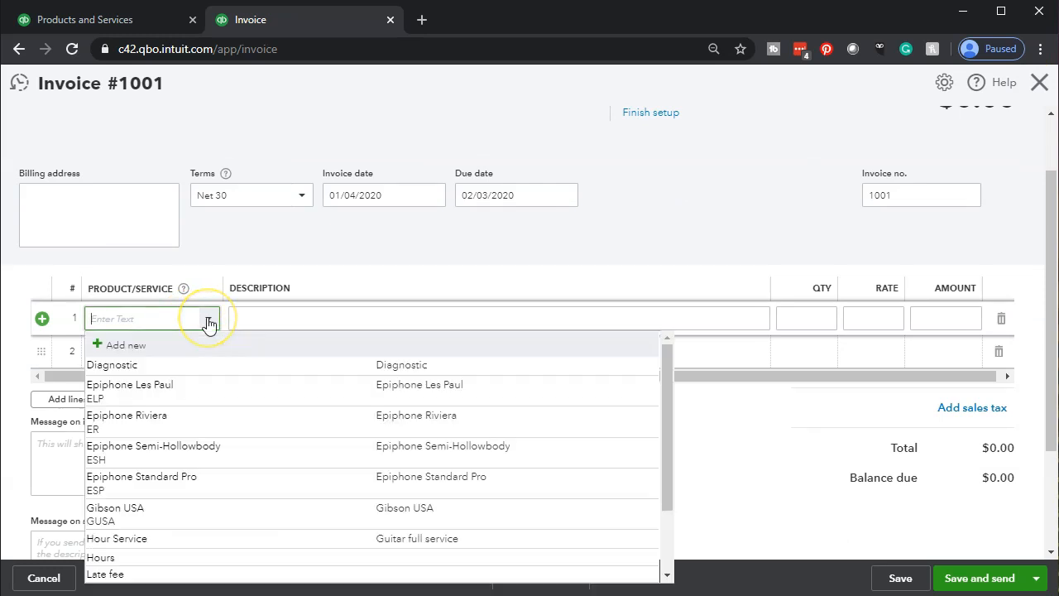
pyautogui.click(163, 432)
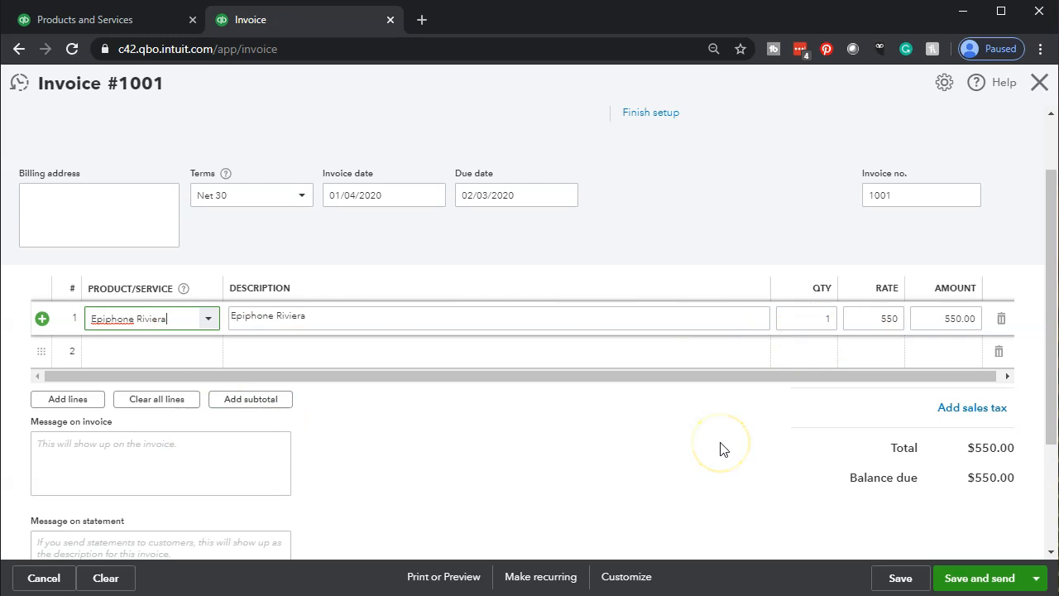
# - Examine the Epiphone Riviera invoice line's description, quantity, rate and amount along with the invoice's balance due
pyautogui.scroll(1, 720, 448)
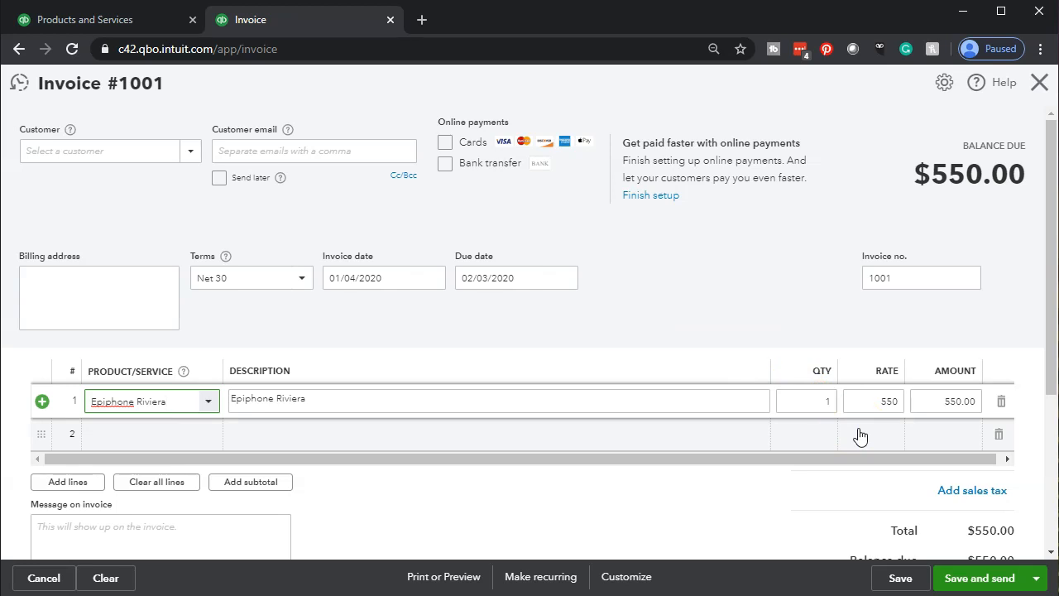
pyautogui.click(905, 425)
pyautogui.click(904, 419)
pyautogui.click(886, 424)
pyautogui.click(373, 406)
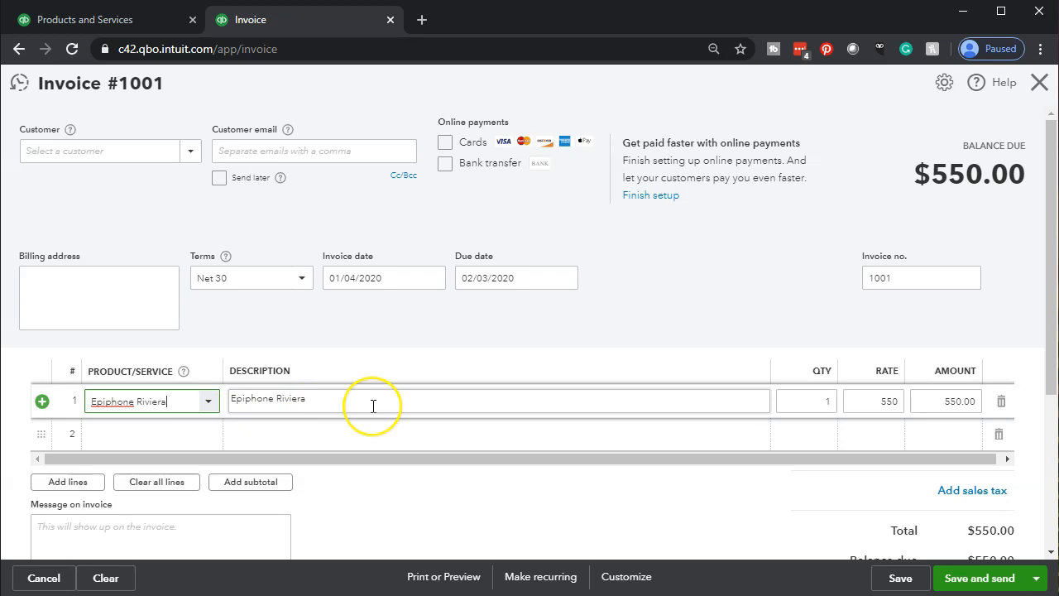
pyautogui.click(529, 334)
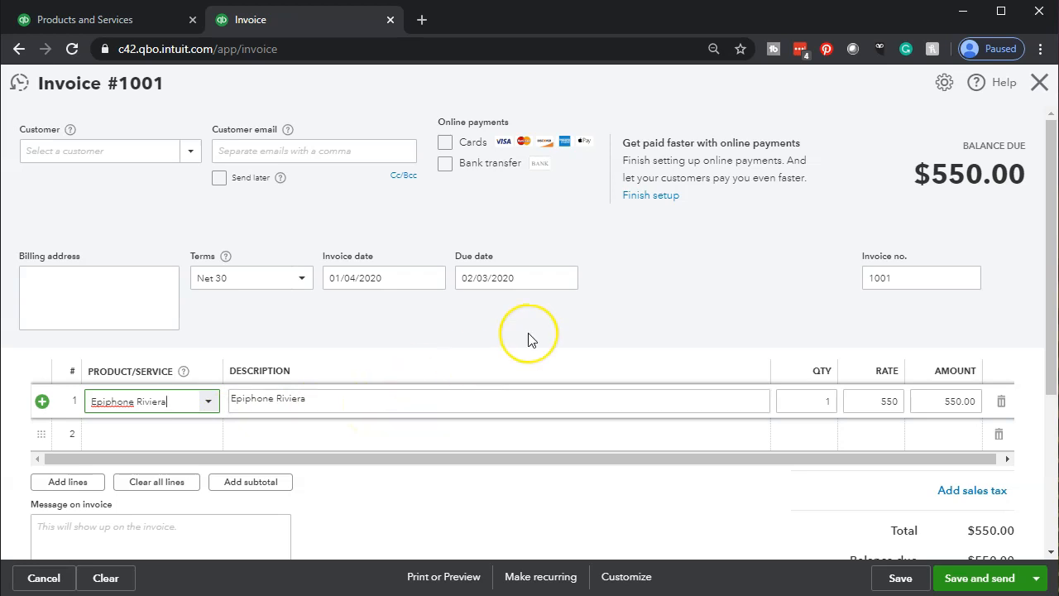
# - Leave the invoice without saving and look over the items in the Products and Services list
pyautogui.click(1040, 86)
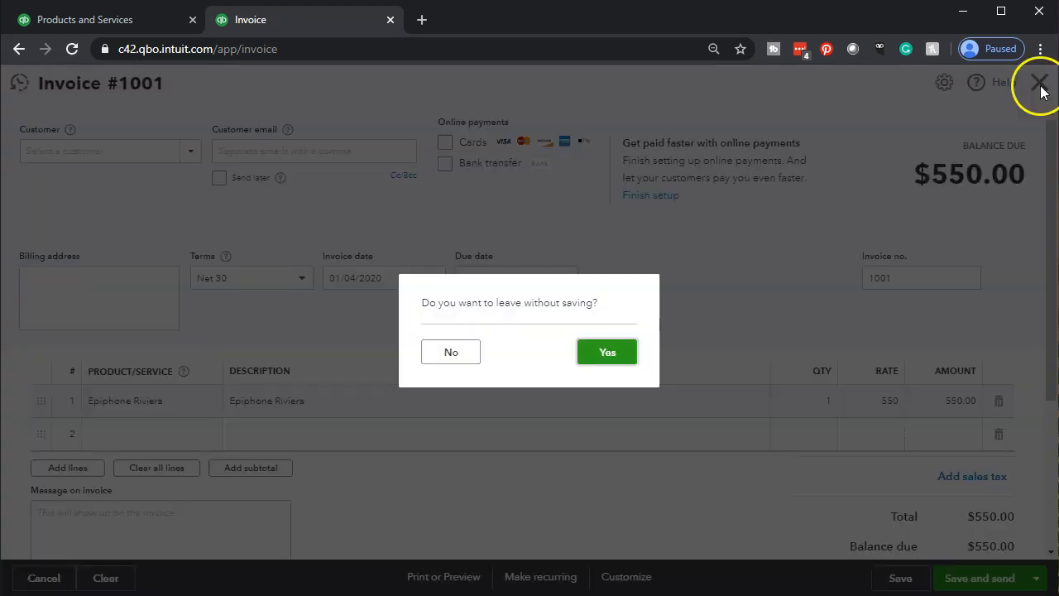
pyautogui.click(633, 354)
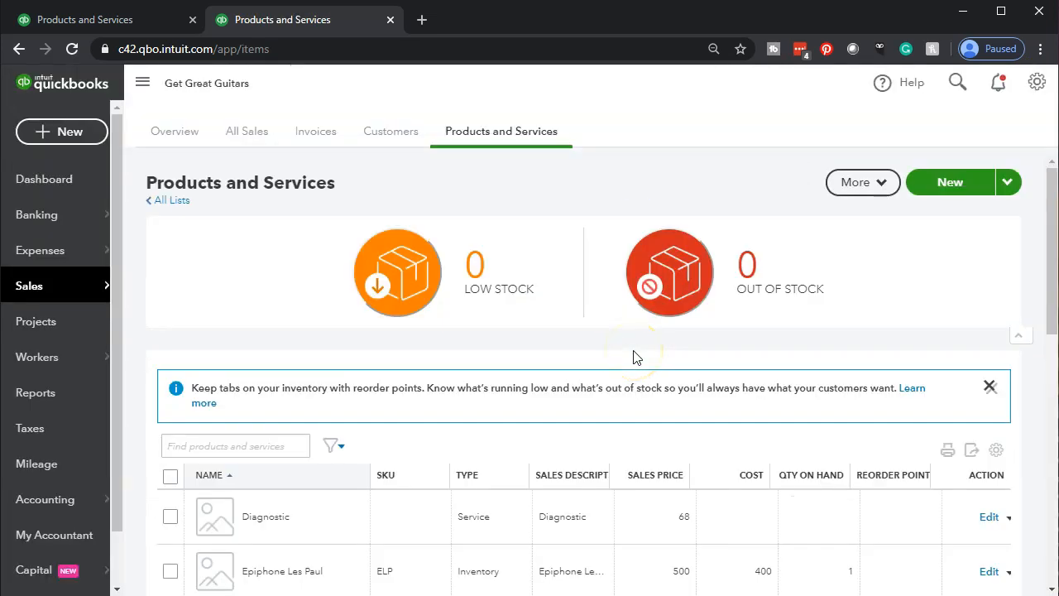
pyautogui.scroll(-3, 633, 356)
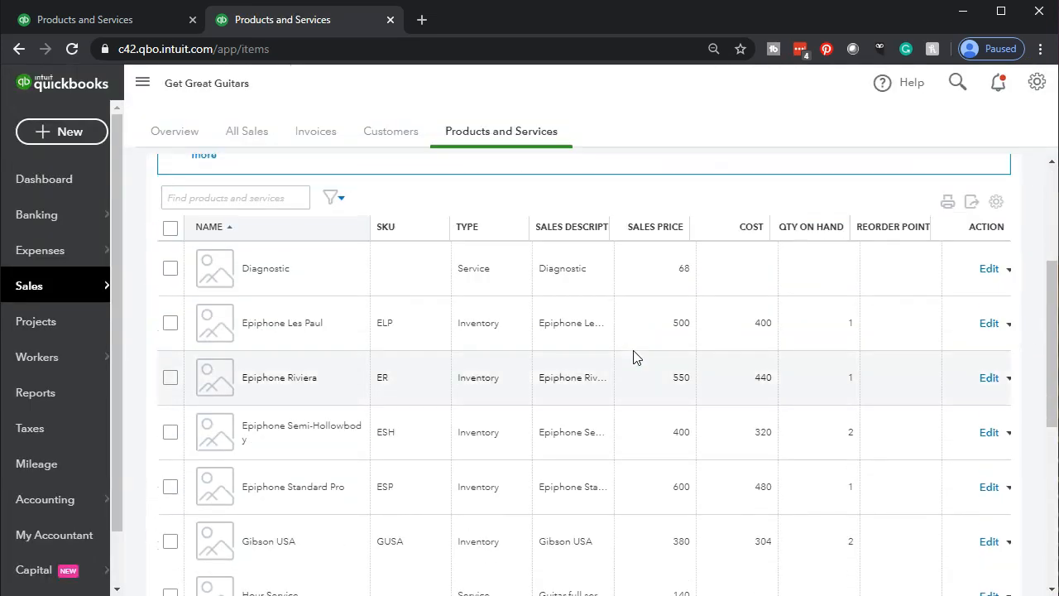